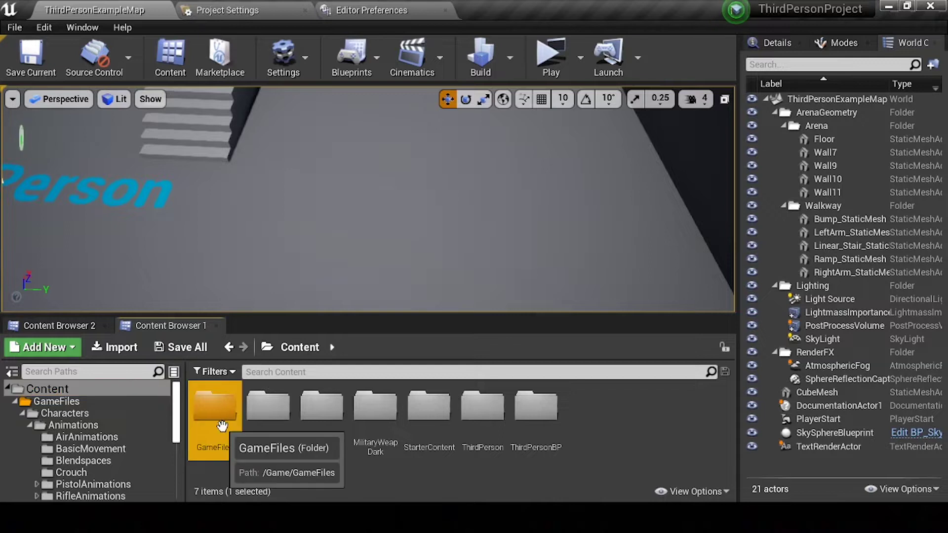
# - Open ParentChar_CharacterBP from the GameFiles > Characters folder in the Content Browser
pyautogui.doubleClick(214, 406)
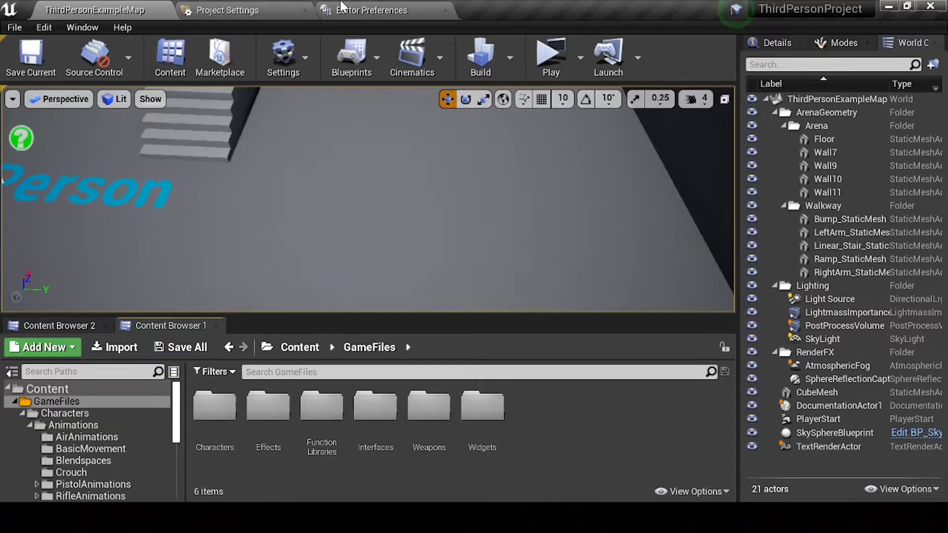
pyautogui.doubleClick(214, 411)
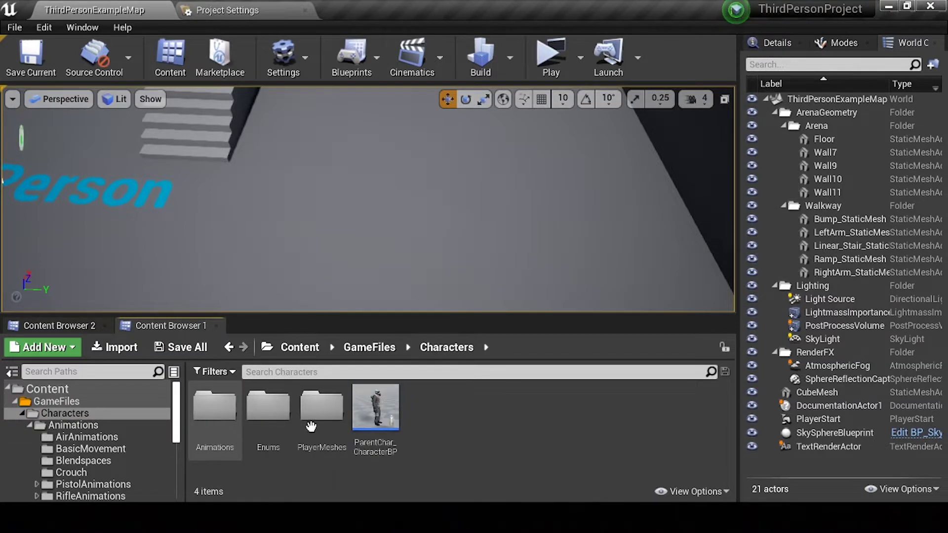
pyautogui.doubleClick(369, 429)
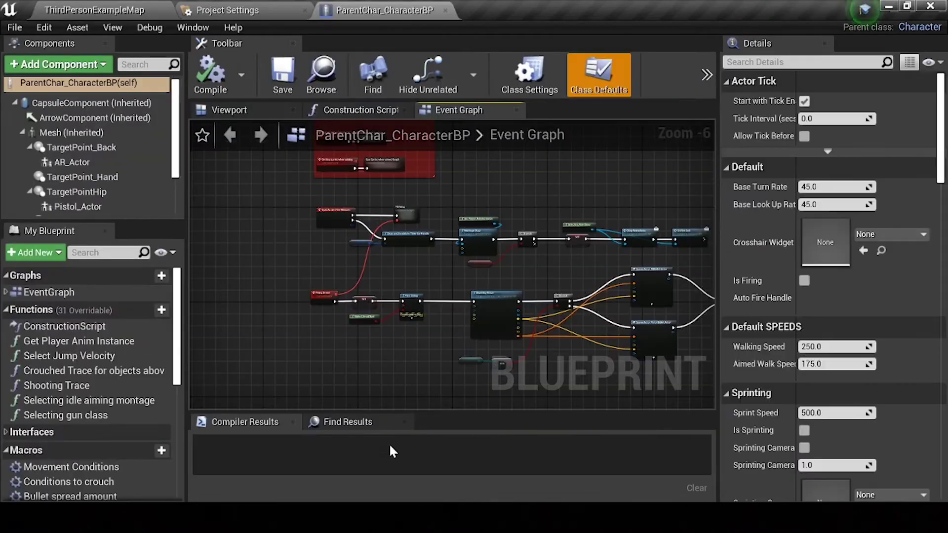
# - Find the collapsed Equipping Weapon node in the Event Graph and open it
pyautogui.scroll(-4, 401, 289)
pyautogui.scroll(-2, 452, 248)
pyautogui.scroll(-1, 451, 248)
pyautogui.scroll(2, 332, 210)
pyautogui.scroll(7, 346, 217)
pyautogui.scroll(1, 384, 248)
pyautogui.doubleClick(486, 175)
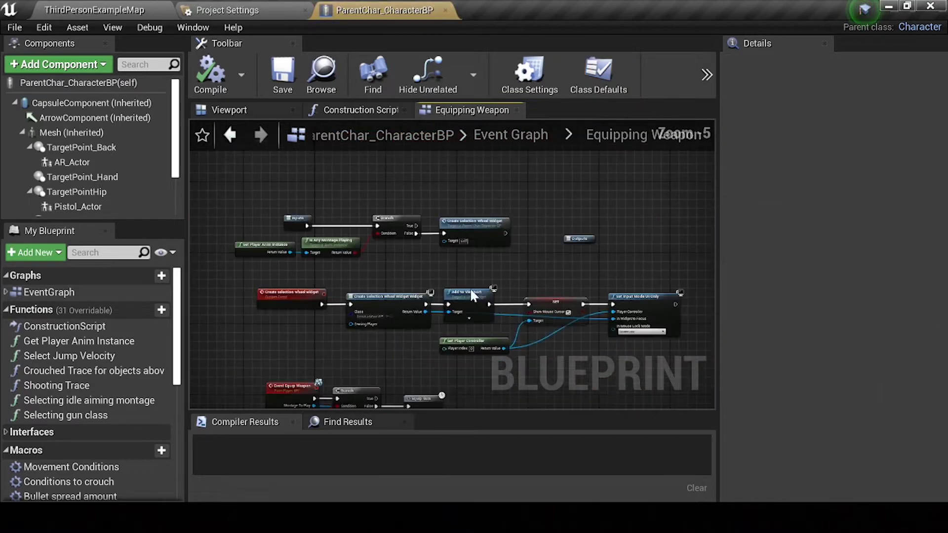
# - Bring the AR_Actor component into the Equipping Weapon graph as a getter node
pyautogui.scroll(3, 433, 334)
pyautogui.moveTo(464, 319)
pyautogui.mouseDown(button='right')
pyautogui.moveTo(573, 230)
pyautogui.moveTo(421, 223)
pyautogui.mouseUp(button='right')
pyautogui.click(598, 225)
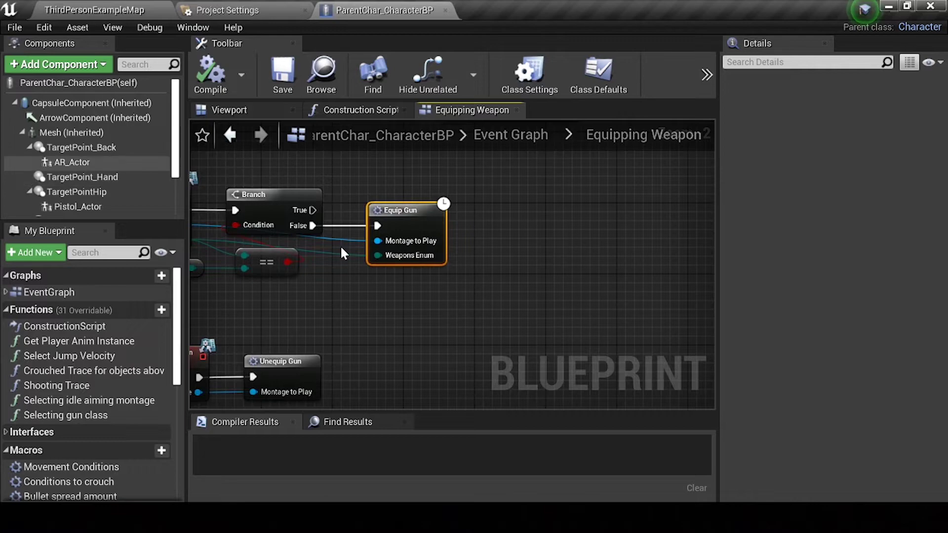
pyautogui.click(72, 162)
pyautogui.moveTo(459, 318); pyautogui.dragTo(459, 319)
pyautogui.moveTo(459, 318); pyautogui.dragTo(371, 315, button='right')
# - Add a Get Child Actor node wired to the AR Actor output
pyautogui.moveTo(394, 315); pyautogui.dragTo(478, 315)
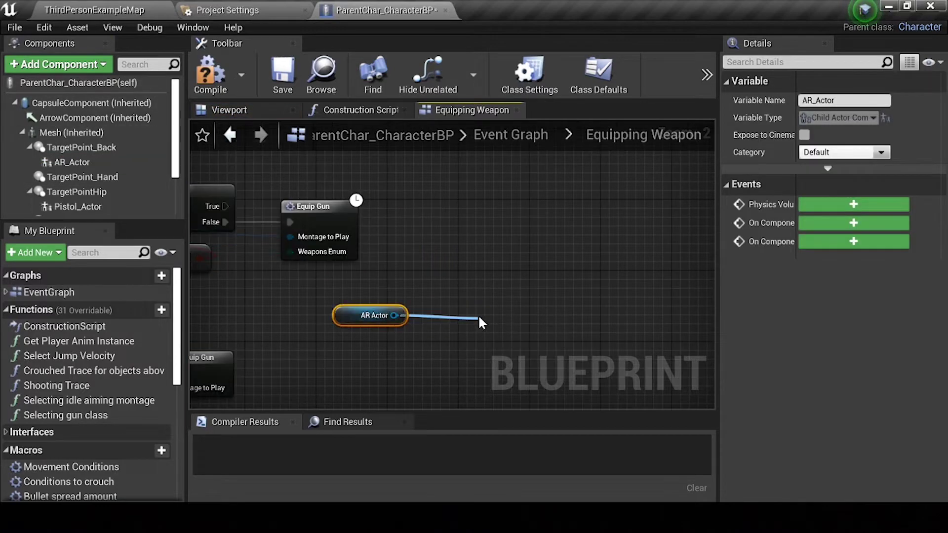
pyautogui.write('get child')
pyautogui.press('Down')
pyautogui.press('Down')
pyautogui.press('Down')
pyautogui.press('Return')
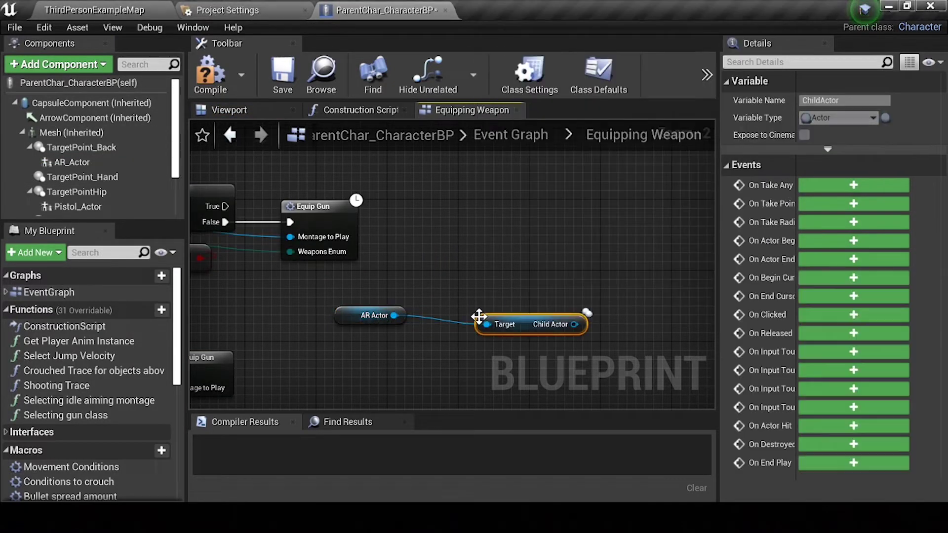
# - Promote the Child Actor output to a new variable named Current weapon
pyautogui.moveTo(517, 327); pyautogui.dragTo(491, 327)
pyautogui.moveTo(548, 325); pyautogui.dragTo(540, 280)
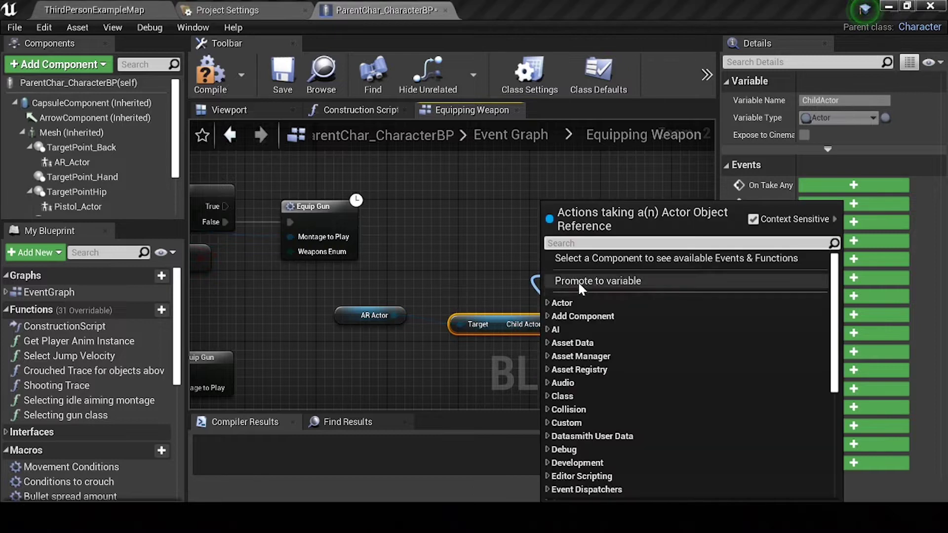
pyautogui.click(578, 280)
pyautogui.write('Currentt')
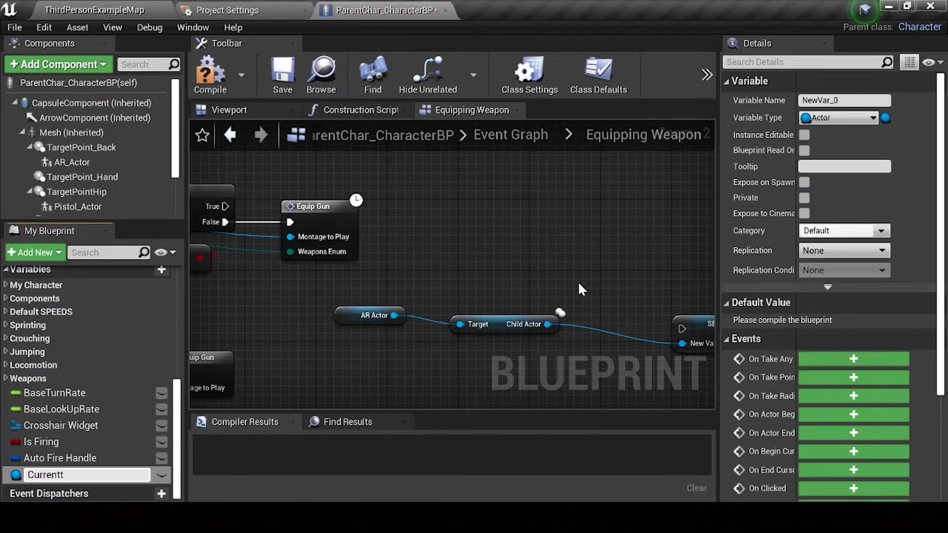
pyautogui.write('weapon')
pyautogui.press('Return')
# - Delete the AR Actor and Get Child Actor getters, keeping the SET node near Equip Gun
pyautogui.moveTo(582, 289); pyautogui.dragTo(497, 284, button='right')
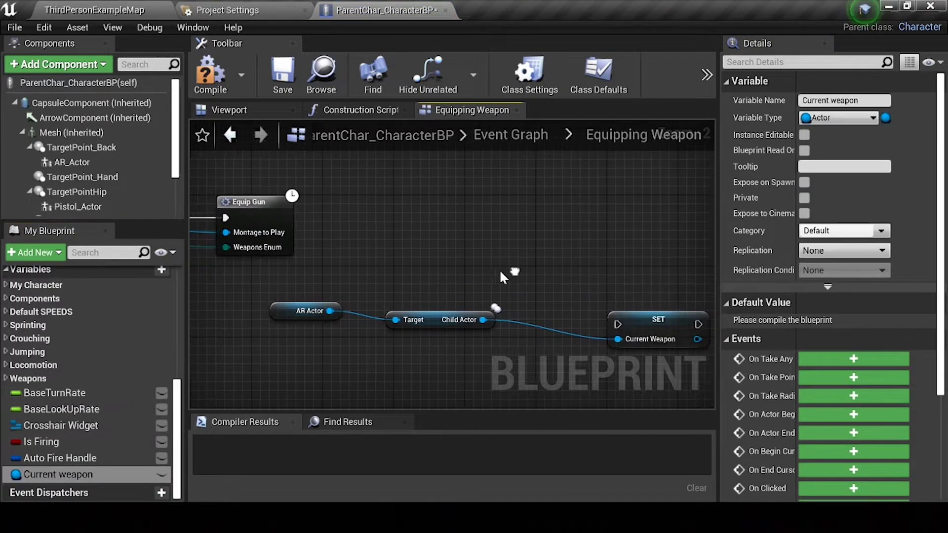
pyautogui.moveTo(319, 276); pyautogui.dragTo(434, 339)
pyautogui.press('Delete')
pyautogui.moveTo(614, 339); pyautogui.dragTo(446, 229)
pyautogui.moveTo(446, 230); pyautogui.dragTo(410, 241, button='right')
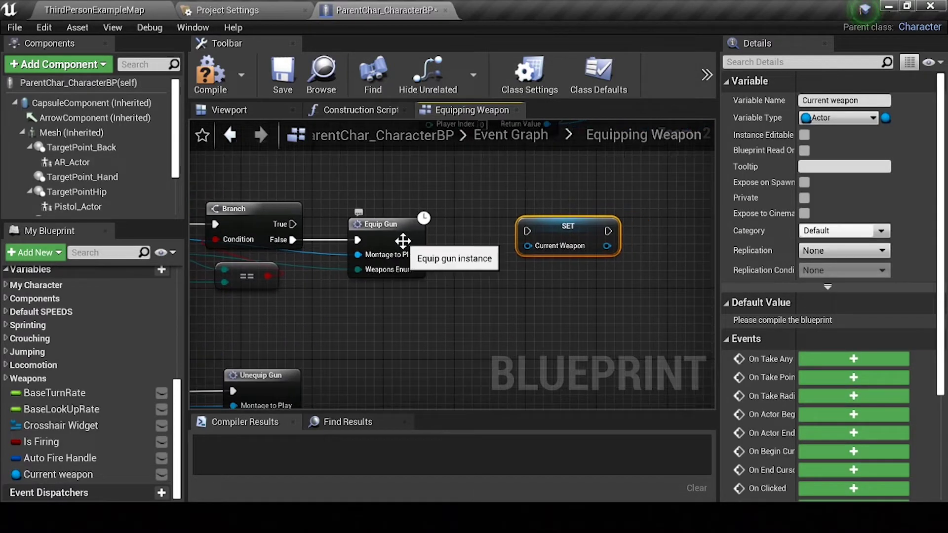
pyautogui.doubleClick(403, 241)
# - Wire Sequence Then 2 and both SET execution pins into the Outputs node, with a reroute point
pyautogui.scroll(2, 437, 284)
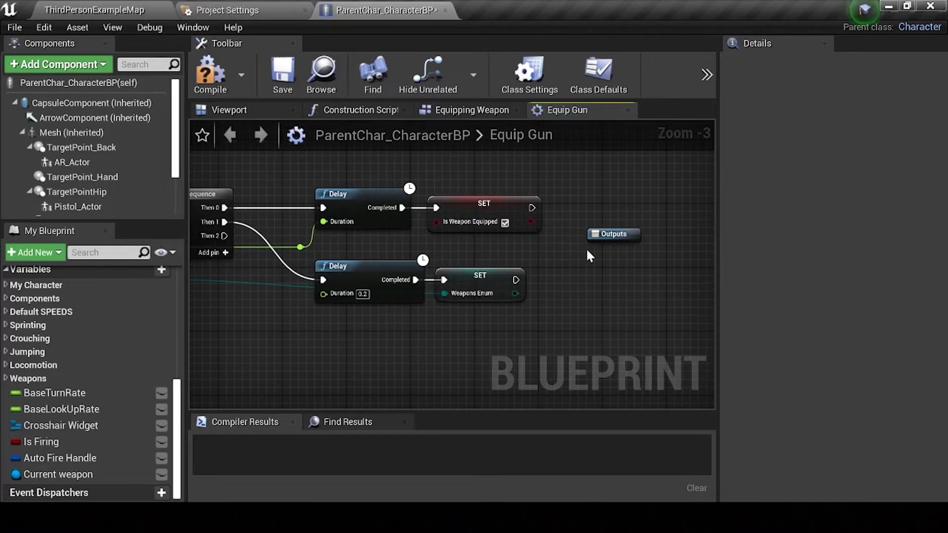
pyautogui.moveTo(532, 208)
pyautogui.mouseDown()
pyautogui.moveTo(598, 239)
pyautogui.moveTo(534, 209)
pyautogui.mouseUp()
pyautogui.moveTo(364, 239)
pyautogui.mouseDown()
pyautogui.moveTo(644, 249)
pyautogui.moveTo(381, 357)
pyautogui.mouseUp()
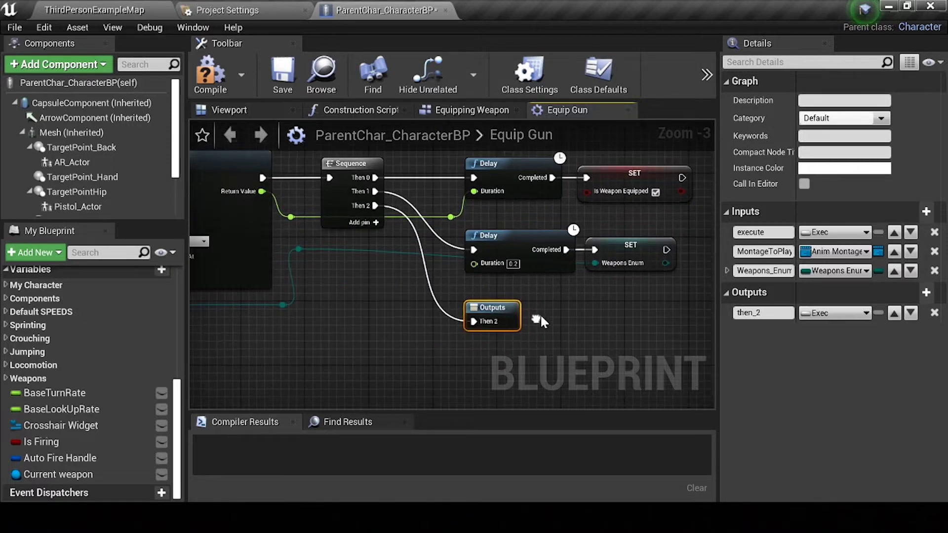
pyautogui.moveTo(389, 313)
pyautogui.mouseDown()
pyautogui.moveTo(568, 307)
pyautogui.moveTo(650, 178)
pyautogui.mouseUp()
pyautogui.moveTo(575, 184); pyautogui.dragTo(633, 195)
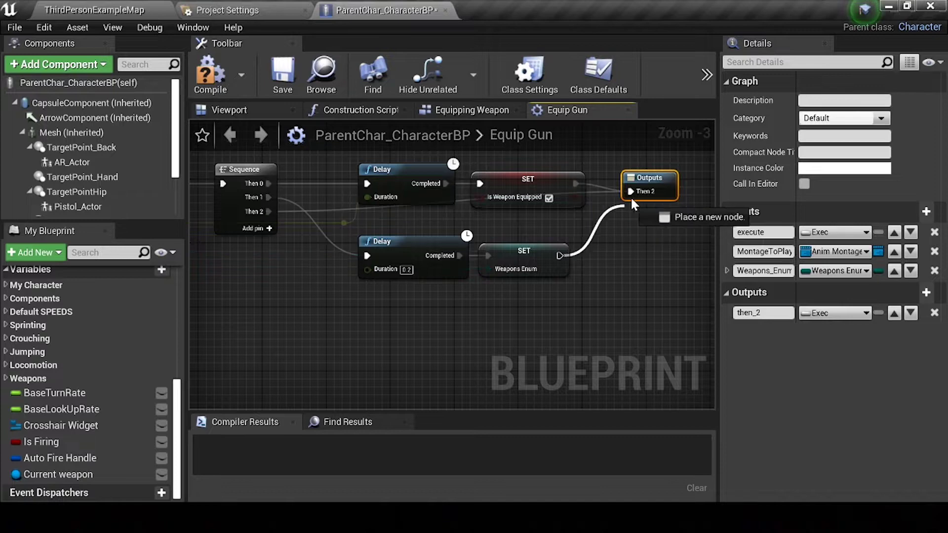
pyautogui.moveTo(561, 255); pyautogui.dragTo(631, 192)
pyautogui.moveTo(649, 178); pyautogui.dragTo(642, 298, button='right')
pyautogui.moveTo(642, 298); pyautogui.dragTo(642, 258)
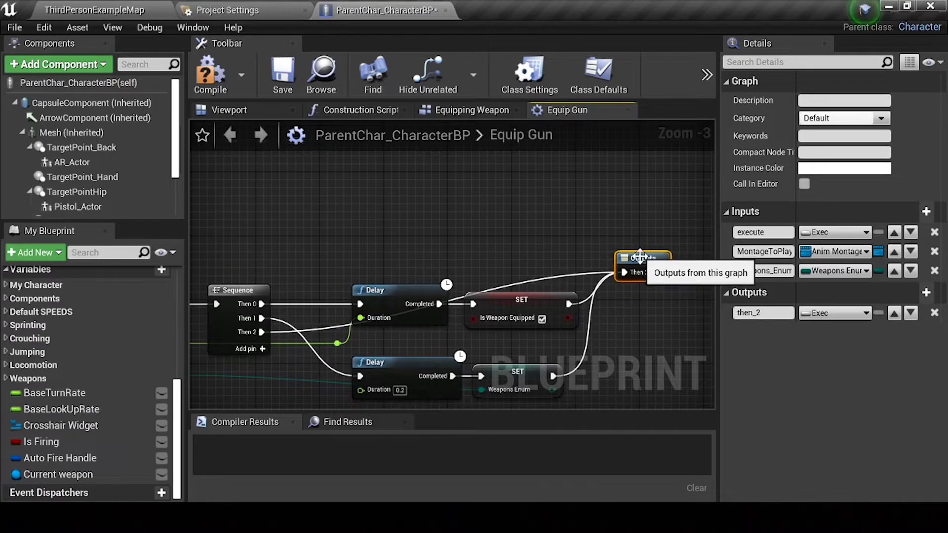
pyautogui.doubleClick(562, 273)
pyautogui.moveTo(562, 278); pyautogui.dragTo(323, 282)
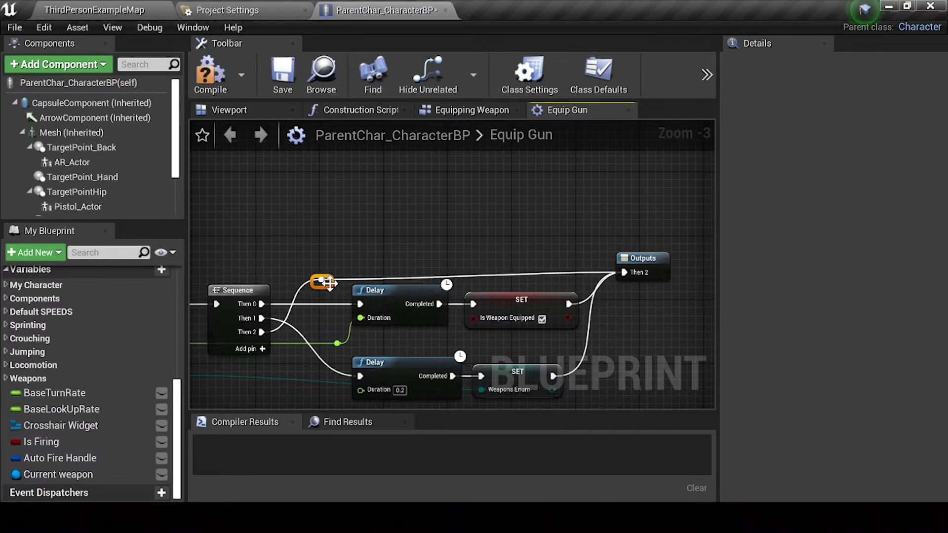
pyautogui.scroll(-1, 329, 281)
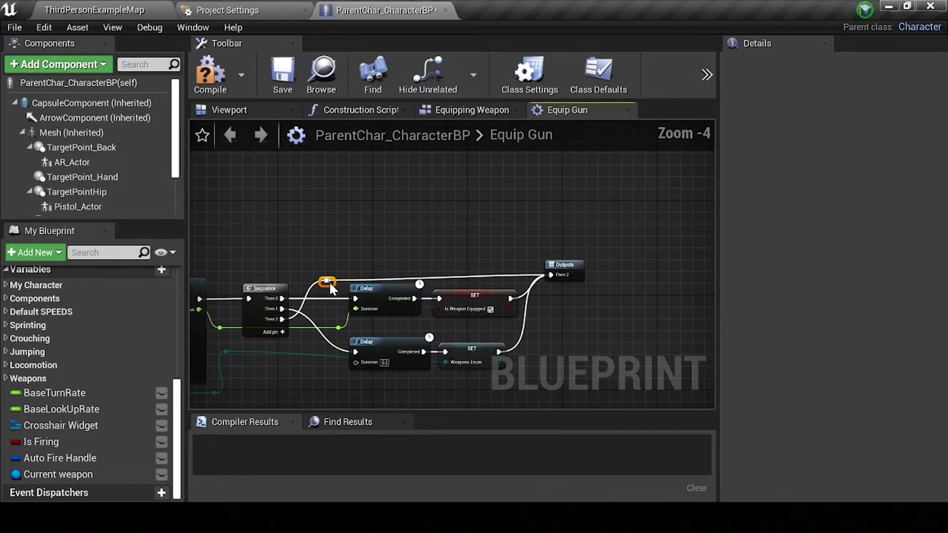
# - Rename the then_2 output to Out and close the Equip Gun graph
pyautogui.click(563, 269)
pyautogui.click(756, 313)
pyautogui.write('Out')
pyautogui.press('Return')
pyautogui.click(463, 115)
pyautogui.click(628, 110)
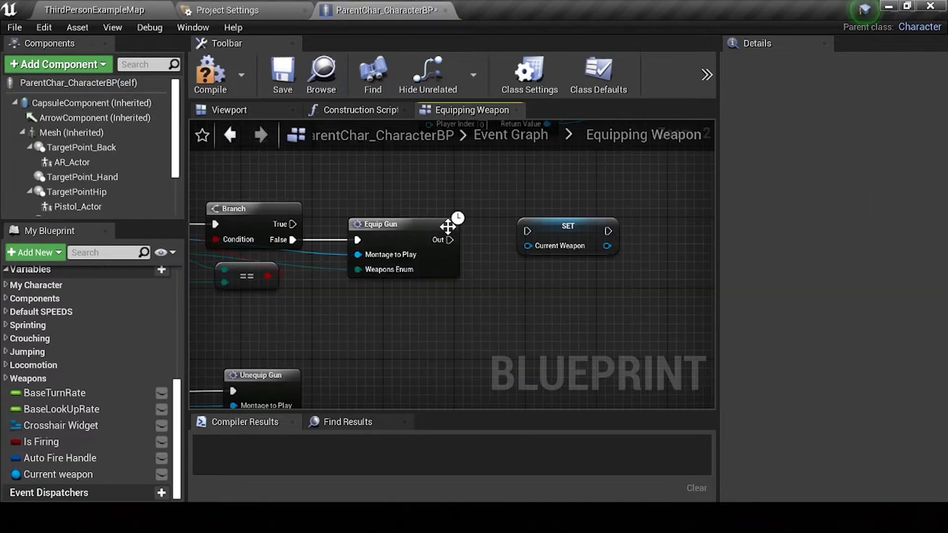
# - Add a Select node feeding SET Current Weapon, its Index wired to the Weapons pin
pyautogui.click(572, 242)
pyautogui.moveTo(532, 257); pyautogui.dragTo(783, 256, button='right')
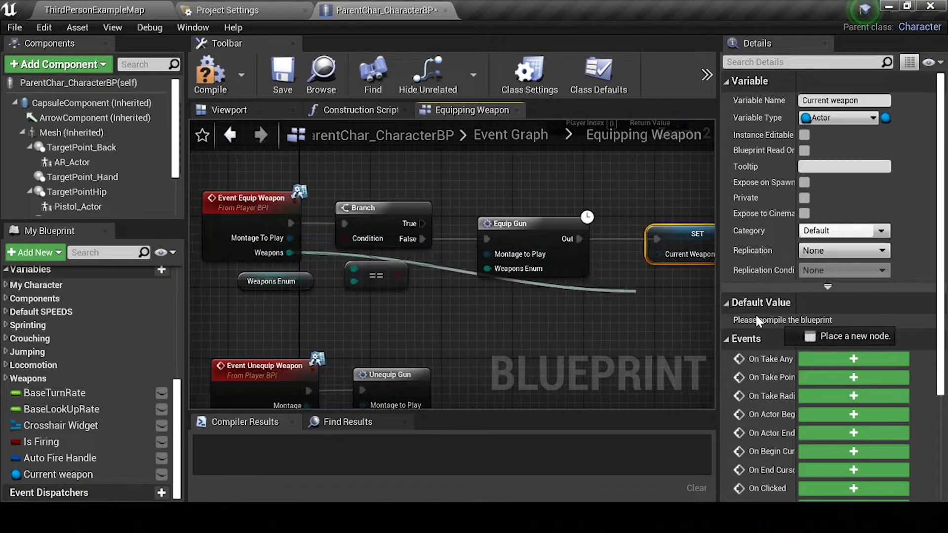
pyautogui.moveTo(410, 252); pyautogui.dragTo(382, 298)
pyautogui.click(325, 310)
pyautogui.moveTo(664, 256)
pyautogui.mouseDown()
pyautogui.moveTo(559, 312)
pyautogui.moveTo(434, 295)
pyautogui.mouseUp()
pyautogui.press('Return')
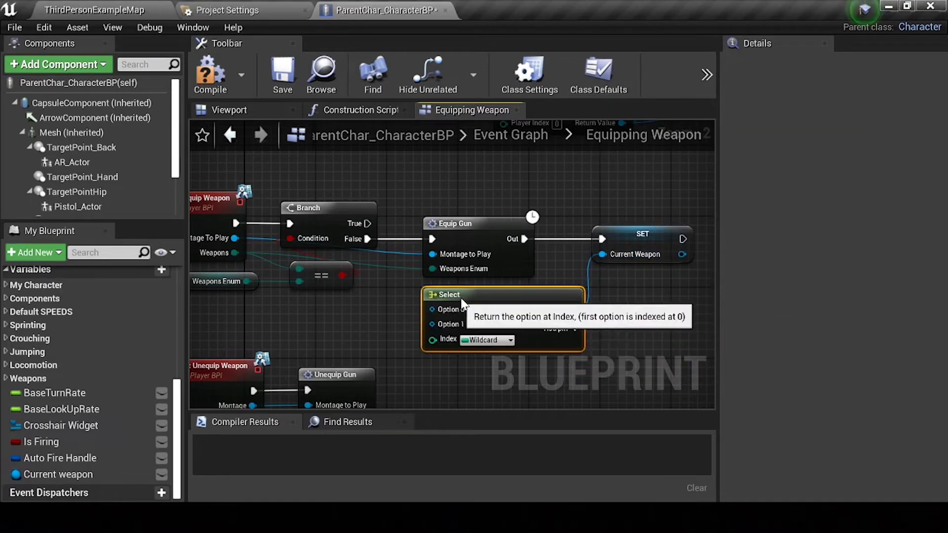
pyautogui.moveTo(433, 340); pyautogui.dragTo(239, 251)
# - Add an AR Actor getter and move the SET node onto the Select wire
pyautogui.scroll(-3, 269, 269)
pyautogui.moveTo(284, 278); pyautogui.dragTo(427, 316)
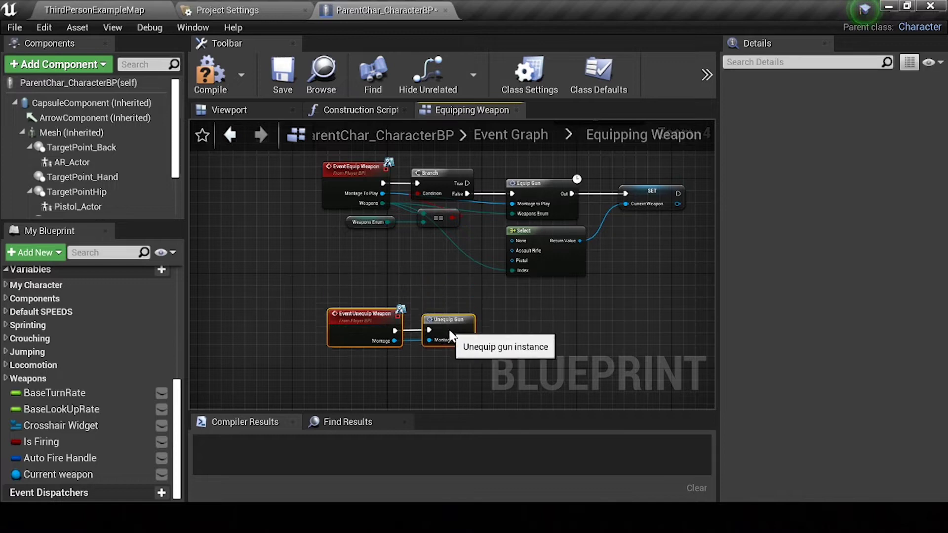
pyautogui.scroll(1, 539, 279)
pyautogui.moveTo(551, 286); pyautogui.dragTo(527, 327, button='right')
pyautogui.moveTo(72, 162)
pyautogui.mouseDown()
pyautogui.moveTo(383, 297)
pyautogui.moveTo(426, 286)
pyautogui.moveTo(520, 290)
pyautogui.mouseUp()
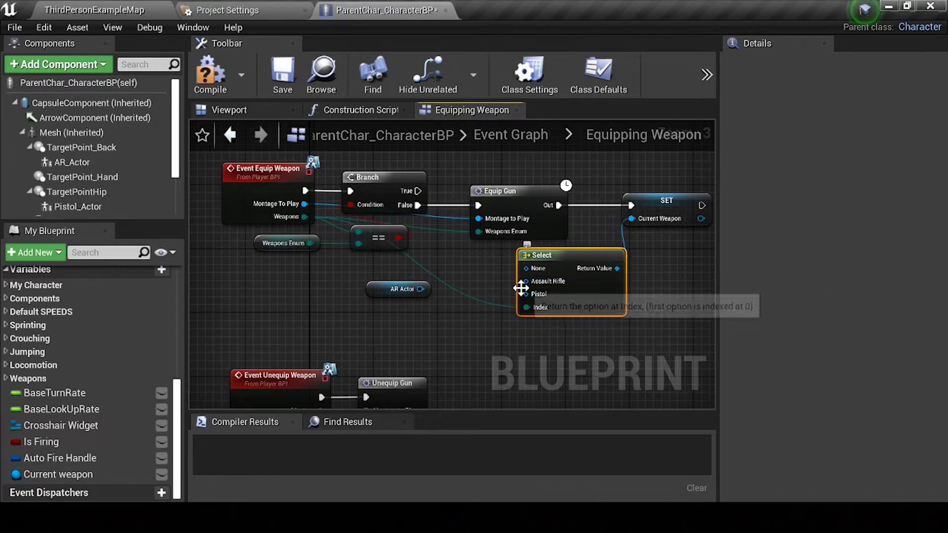
pyautogui.moveTo(529, 289); pyautogui.dragTo(515, 223, button='right')
pyautogui.moveTo(515, 223); pyautogui.dragTo(595, 223)
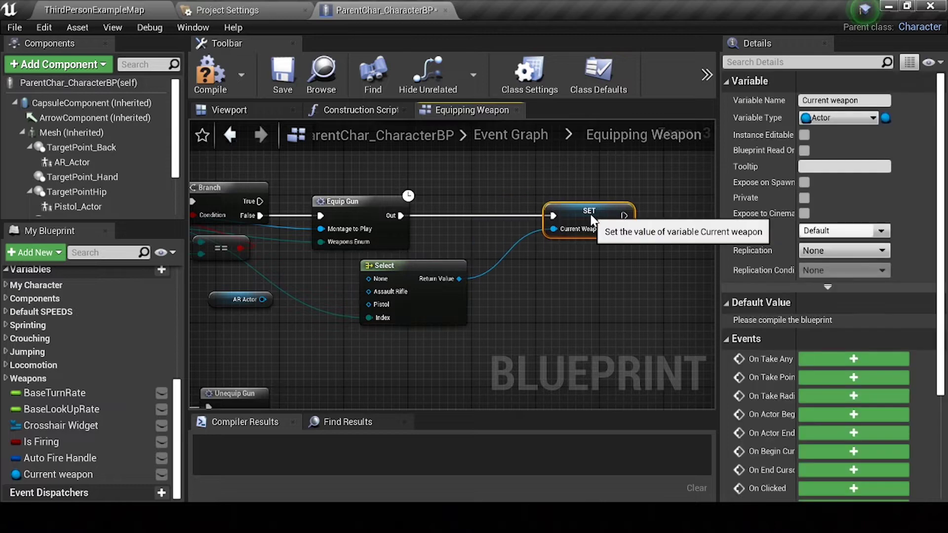
pyautogui.click(570, 271)
# - Add Get Child Actor, delete the old Select node, and wire Child Actor into Current Weapon
pyautogui.moveTo(263, 299); pyautogui.dragTo(318, 336)
pyautogui.write('get child')
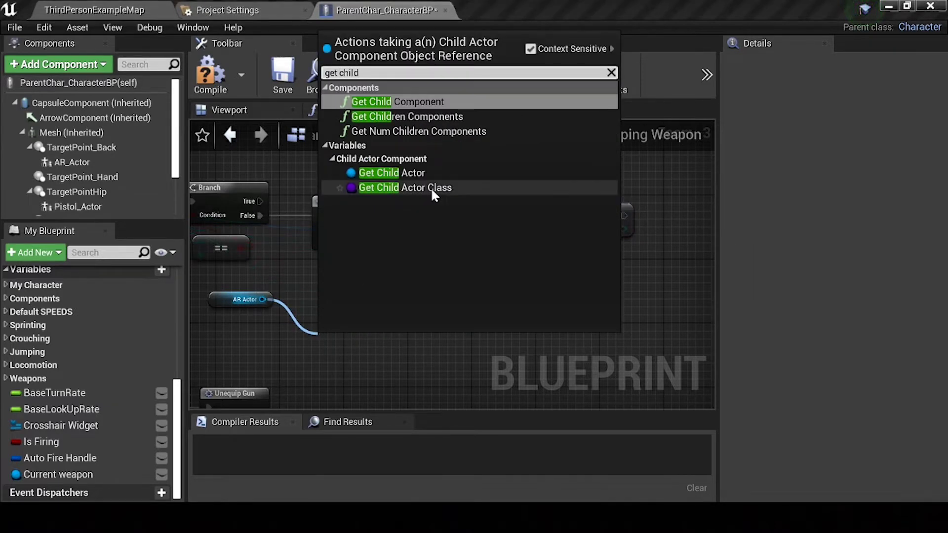
pyautogui.click(425, 176)
pyautogui.keyDown('alt'); pyautogui.click(329, 340); pyautogui.keyUp('alt')
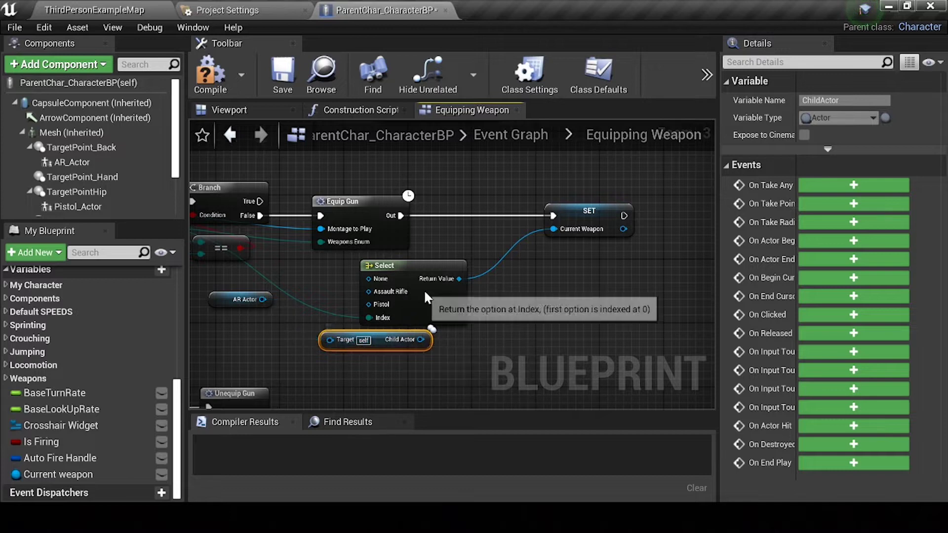
pyautogui.click(424, 289)
pyautogui.press('Delete')
pyautogui.click(385, 340)
pyautogui.moveTo(384, 340); pyautogui.dragTo(446, 283)
pyautogui.moveTo(553, 229); pyautogui.dragTo(479, 284)
# - Add a Select node feeding the Get Child Actor Target pin
pyautogui.moveTo(393, 283); pyautogui.dragTo(369, 312)
pyautogui.write('select')
pyautogui.press('Return')
pyautogui.moveTo(444, 287); pyautogui.dragTo(484, 248)
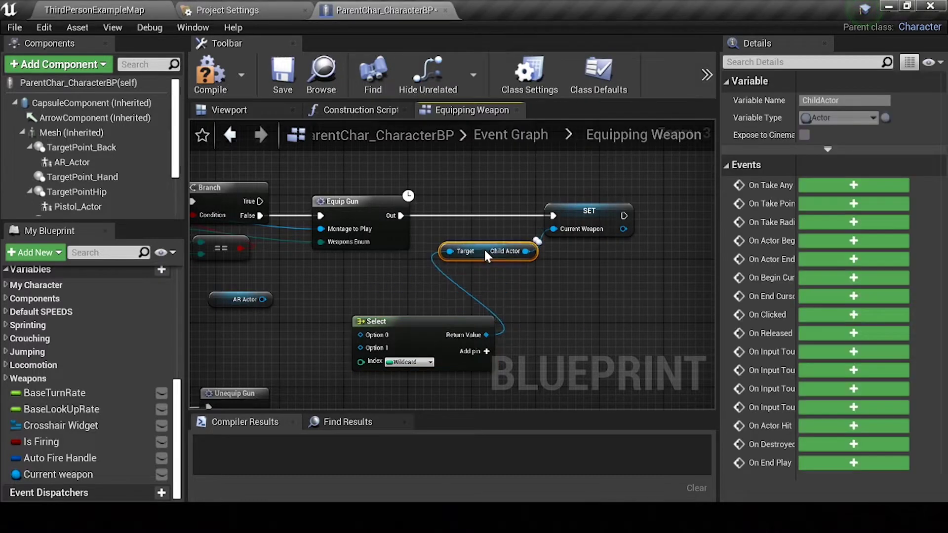
pyautogui.moveTo(437, 332); pyautogui.dragTo(405, 284)
pyautogui.scroll(2, 404, 284)
pyautogui.moveTo(404, 284); pyautogui.dragTo(549, 303, button='right')
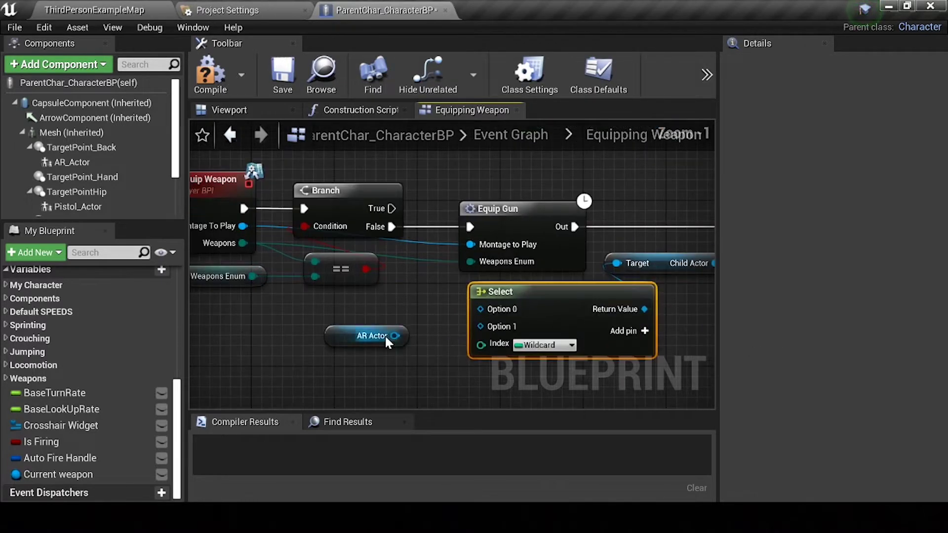
# - Wire Select Index to Weapons Enum, AR Actor to Assault Rifle, and Pistol_Actor to Pistol
pyautogui.moveTo(459, 353); pyautogui.dragTo(252, 276)
pyautogui.moveTo(331, 335)
pyautogui.mouseDown()
pyautogui.moveTo(384, 324)
pyautogui.moveTo(349, 370)
pyautogui.mouseUp()
pyautogui.click(368, 308)
pyautogui.doubleClick(367, 308)
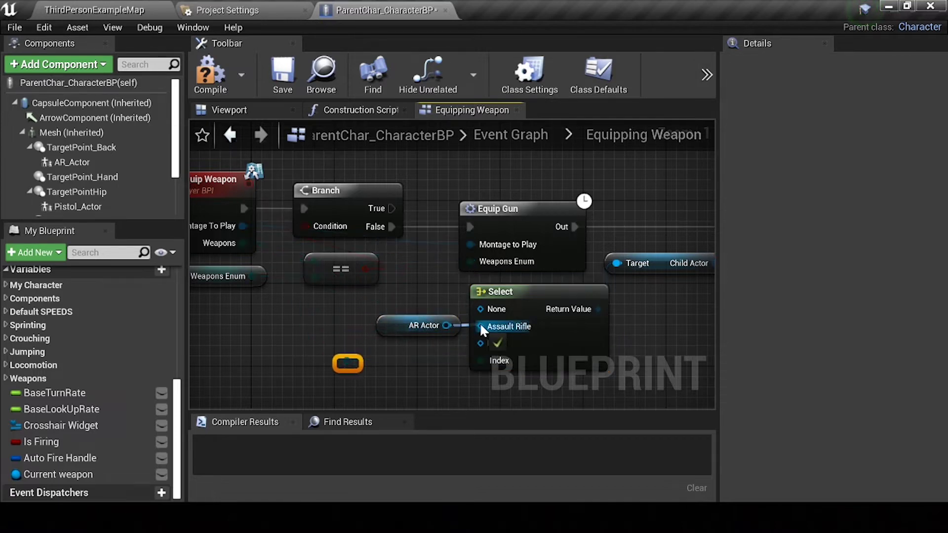
pyautogui.moveTo(447, 325); pyautogui.dragTo(480, 326)
pyautogui.moveTo(78, 206); pyautogui.dragTo(376, 346)
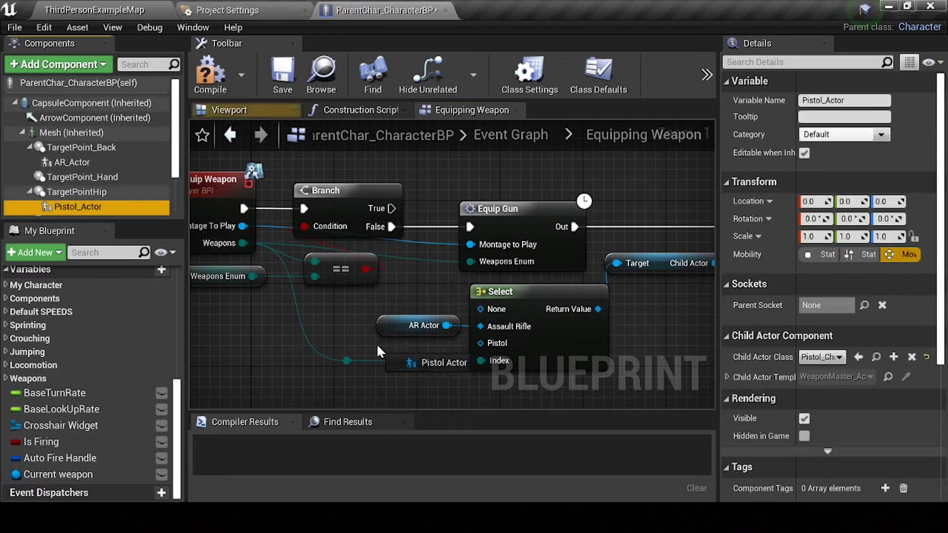
pyautogui.moveTo(447, 357); pyautogui.dragTo(493, 349)
# - Select all the equip weapon logic nodes, including Weapons Enum
pyautogui.keyDown('shift'); pyautogui.click(419, 323); pyautogui.keyUp('shift')
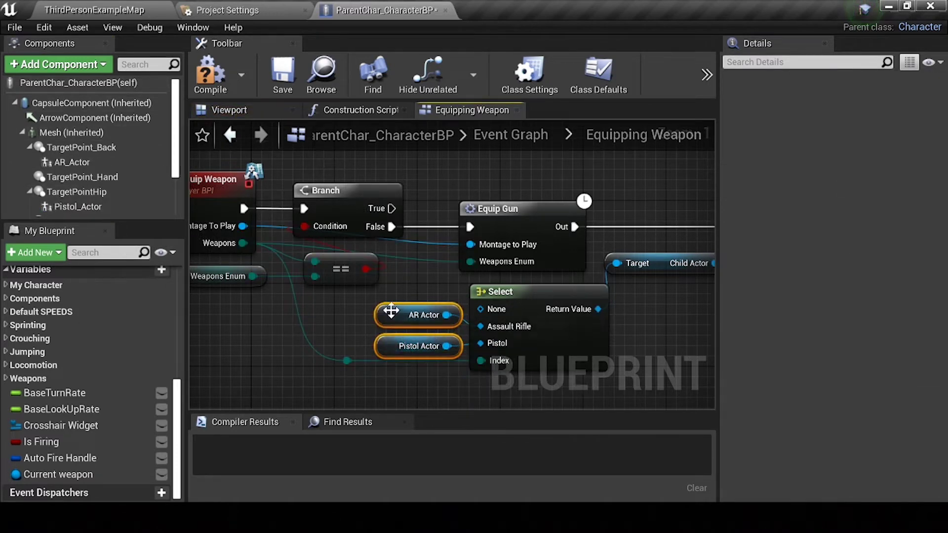
pyautogui.scroll(-2, 390, 311)
pyautogui.moveTo(386, 332); pyautogui.dragTo(370, 307, button='right')
pyautogui.click(351, 322)
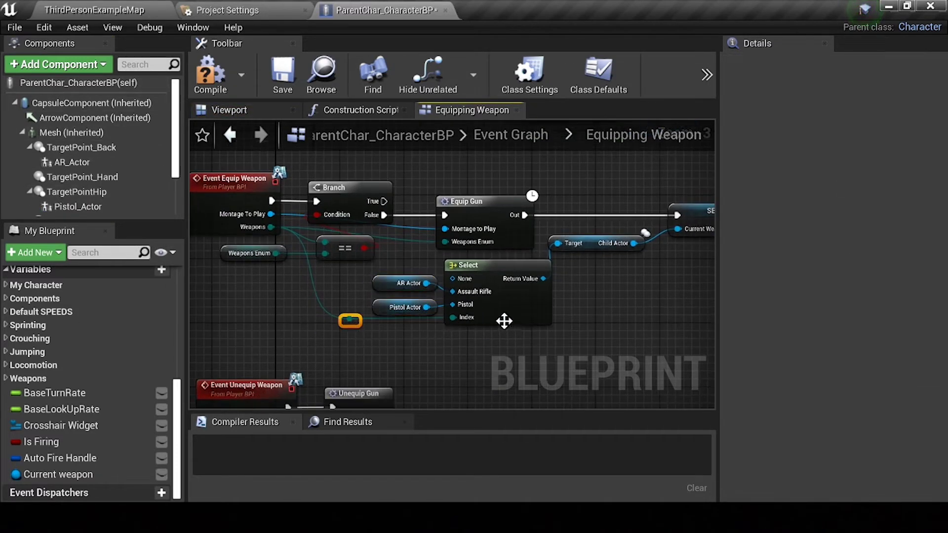
pyautogui.scroll(-1, 497, 322)
pyautogui.moveTo(488, 287); pyautogui.dragTo(365, 261, button='right')
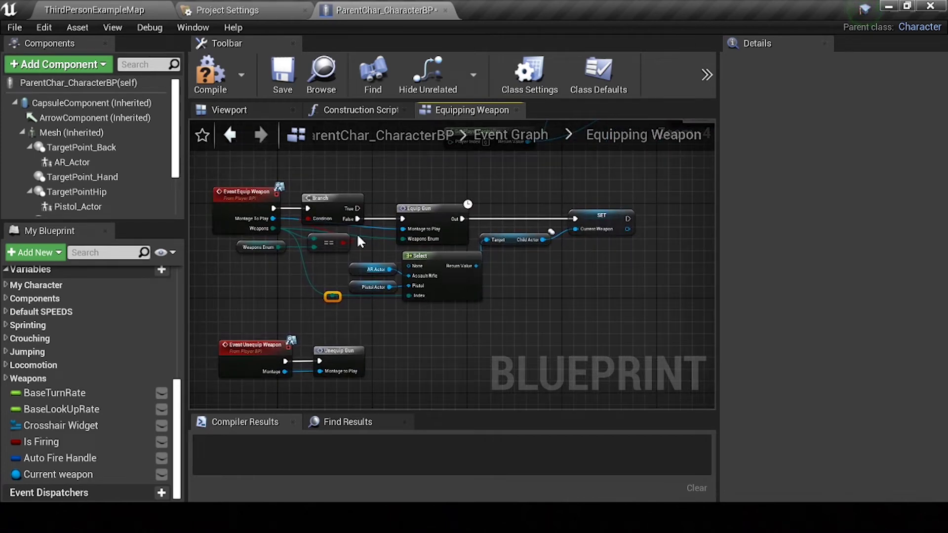
pyautogui.moveTo(315, 186); pyautogui.dragTo(614, 296)
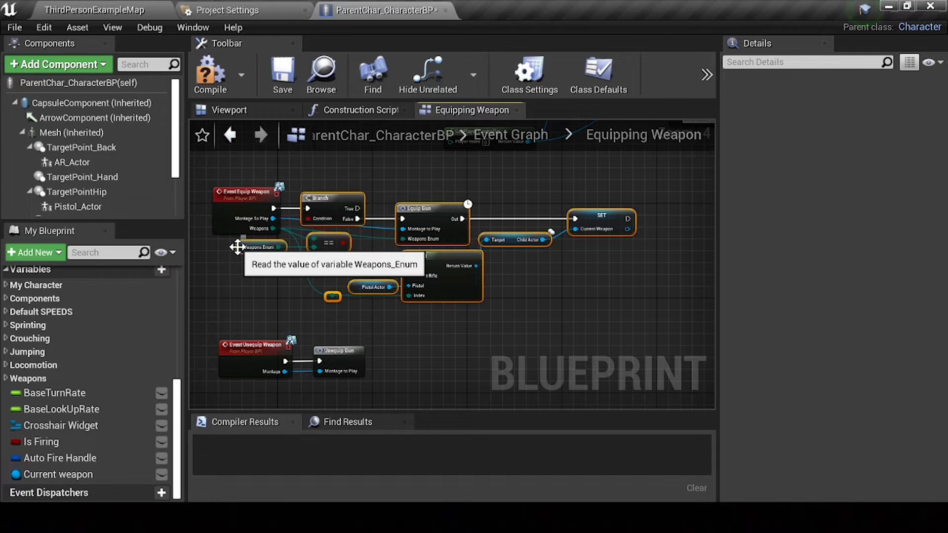
pyautogui.keyDown('ctrl'); pyautogui.click(255, 244); pyautogui.keyUp('ctrl')
pyautogui.rightClick(320, 207)
# - Collapse the selected nodes into one node named 'Equp weapon event graph' beside Event Equip Weapon
pyautogui.click(420, 313)
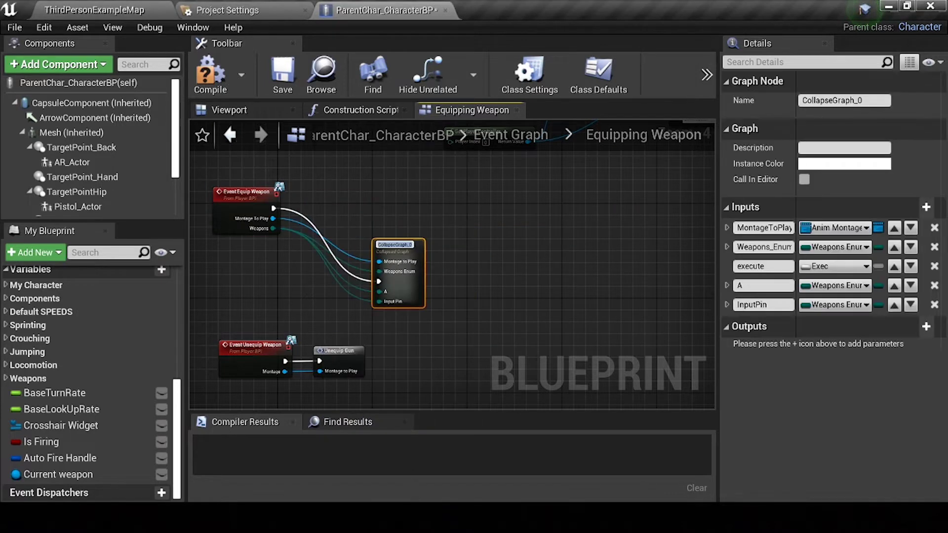
pyautogui.write('Equip weapon')
pyautogui.write(' graph')
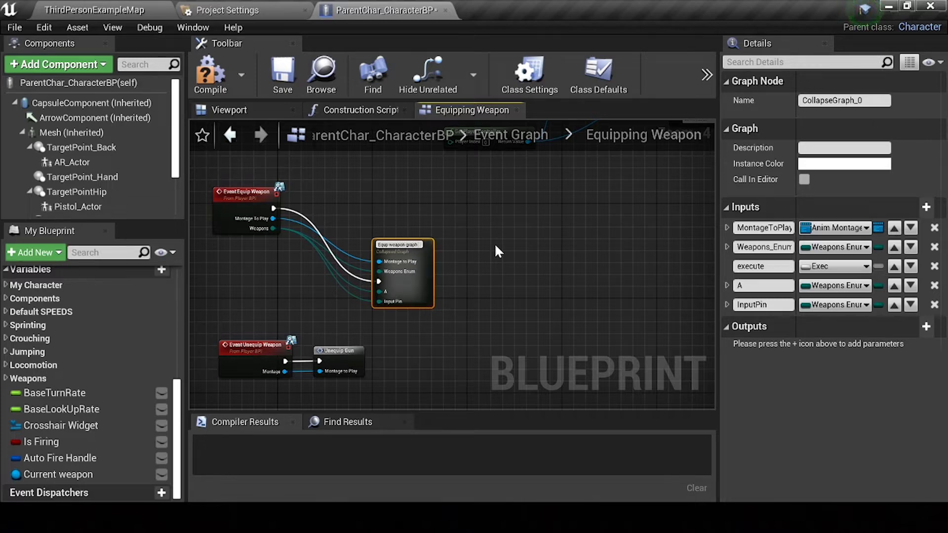
pyautogui.write('event')
pyautogui.press('Return')
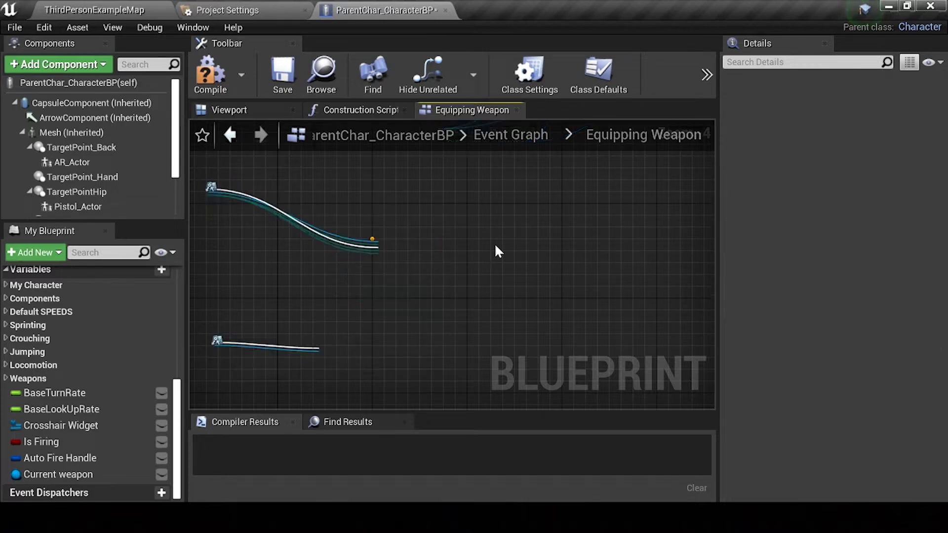
pyautogui.moveTo(425, 281); pyautogui.dragTo(378, 224)
pyautogui.scroll(2, 378, 224)
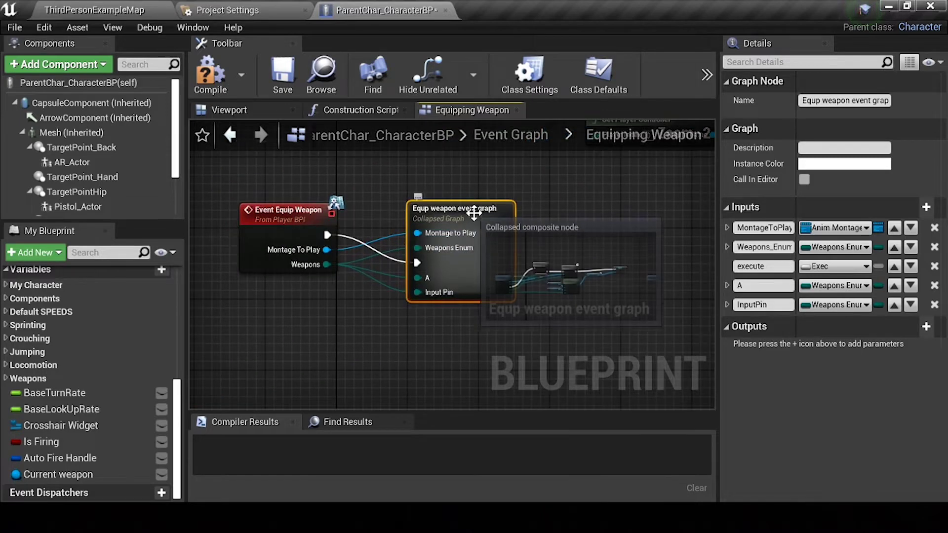
# - Inside the collapsed node, remove the Input Pin and A inputs and move execute to the top
pyautogui.doubleClick(471, 210)
pyautogui.moveTo(302, 260); pyautogui.dragTo(382, 275, button='right')
pyautogui.scroll(2, 381, 275)
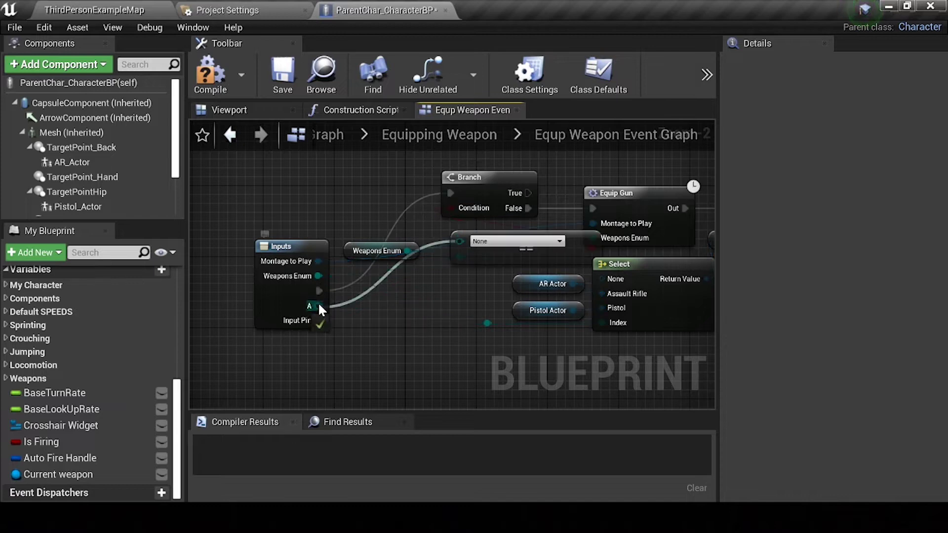
pyautogui.click(280, 302)
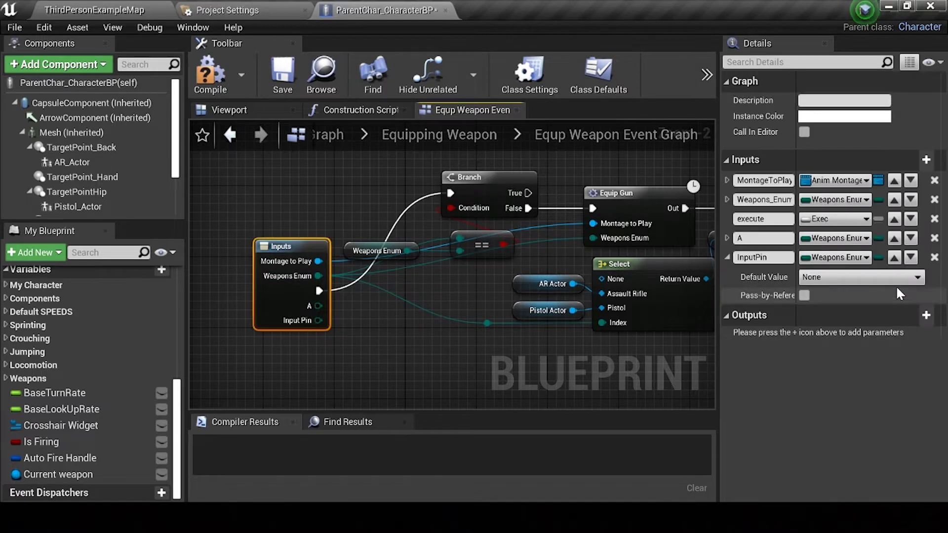
pyautogui.click(934, 256)
pyautogui.click(934, 238)
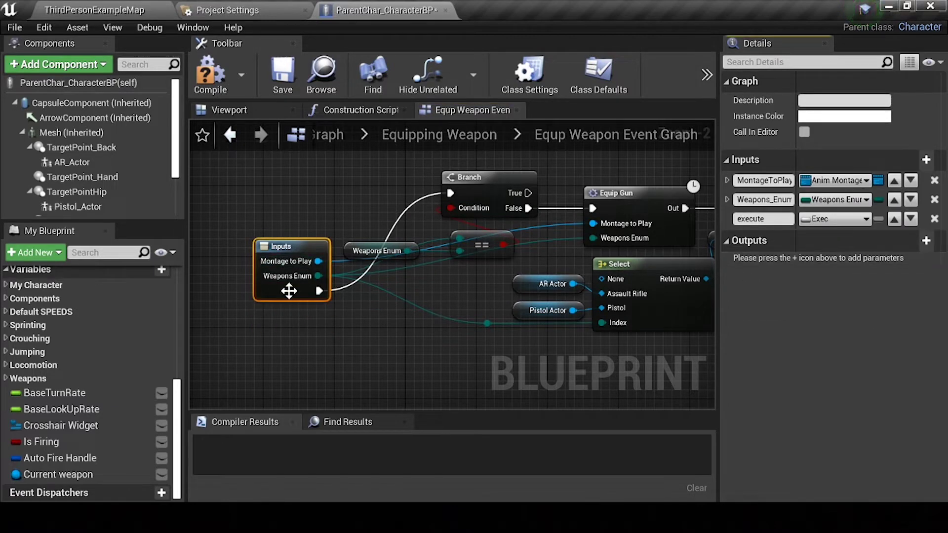
pyautogui.click(894, 218)
pyautogui.click(895, 199)
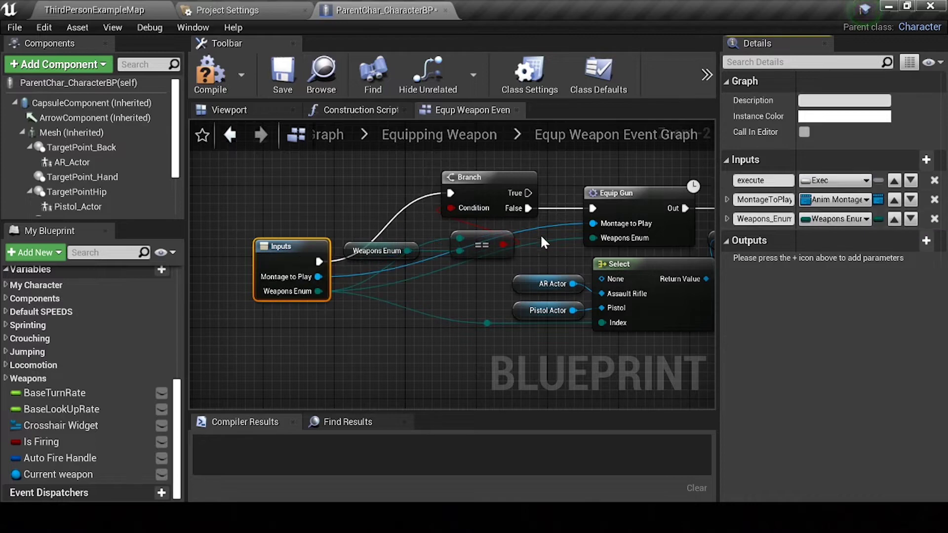
# - Check the inner graph, then return to Equipping Weapon and select the collapsed node
pyautogui.moveTo(575, 246); pyautogui.dragTo(372, 239, button='right')
pyautogui.moveTo(432, 151); pyautogui.dragTo(168, 148, button='right')
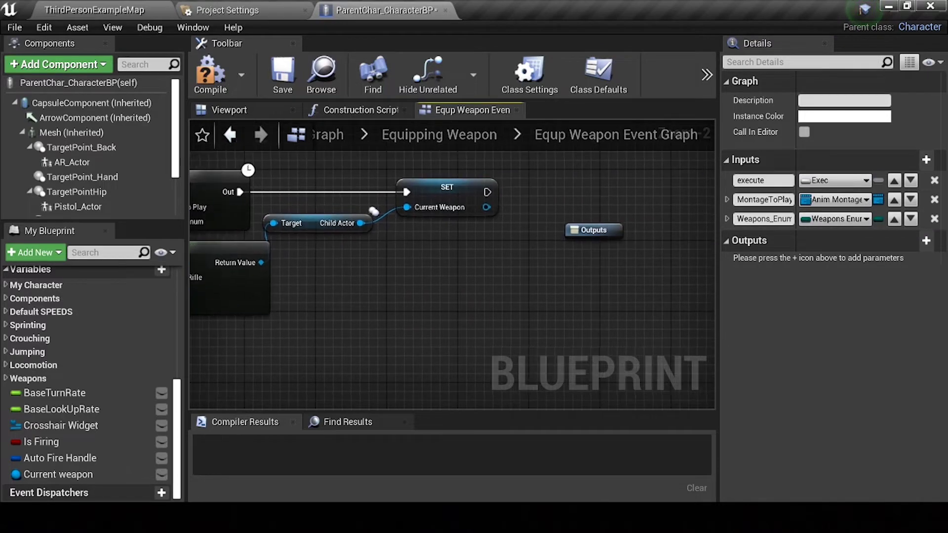
pyautogui.click(488, 133)
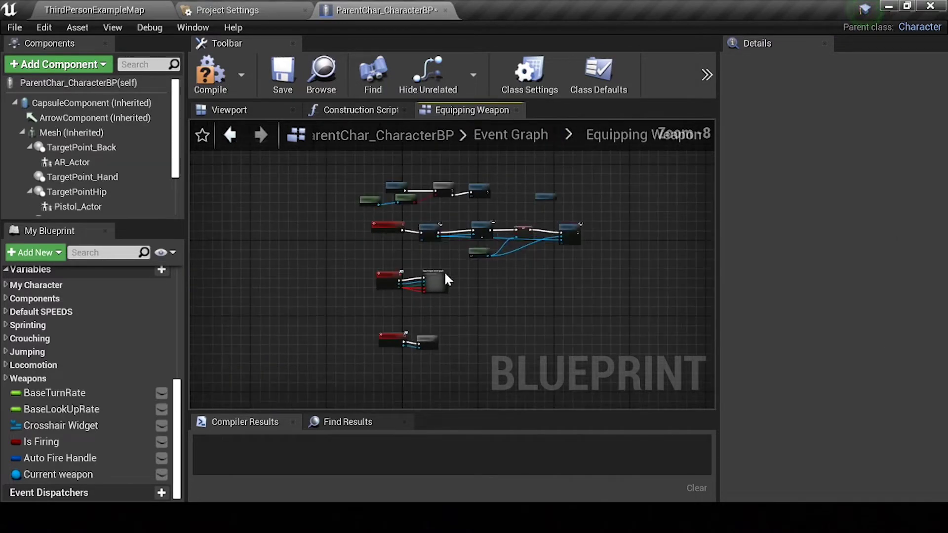
pyautogui.scroll(5, 435, 287)
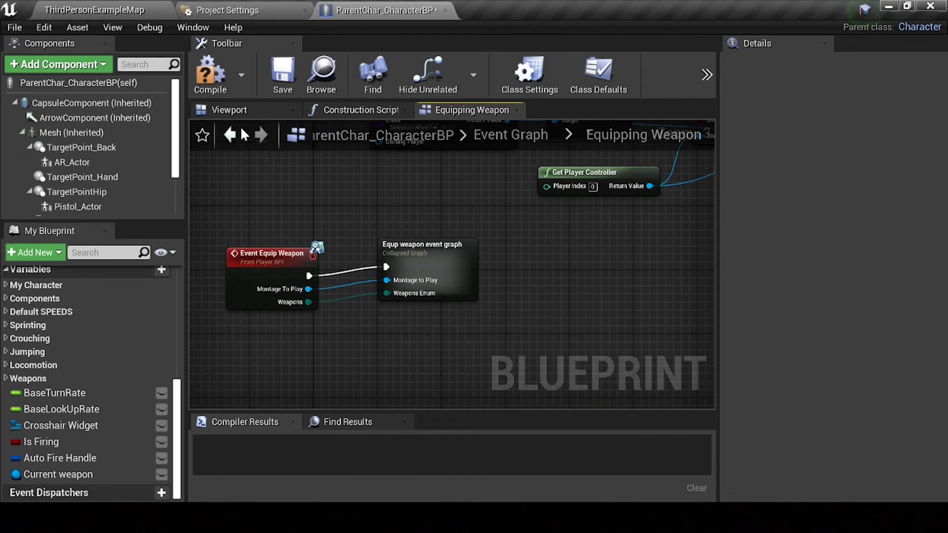
pyautogui.scroll(-2, 448, 257)
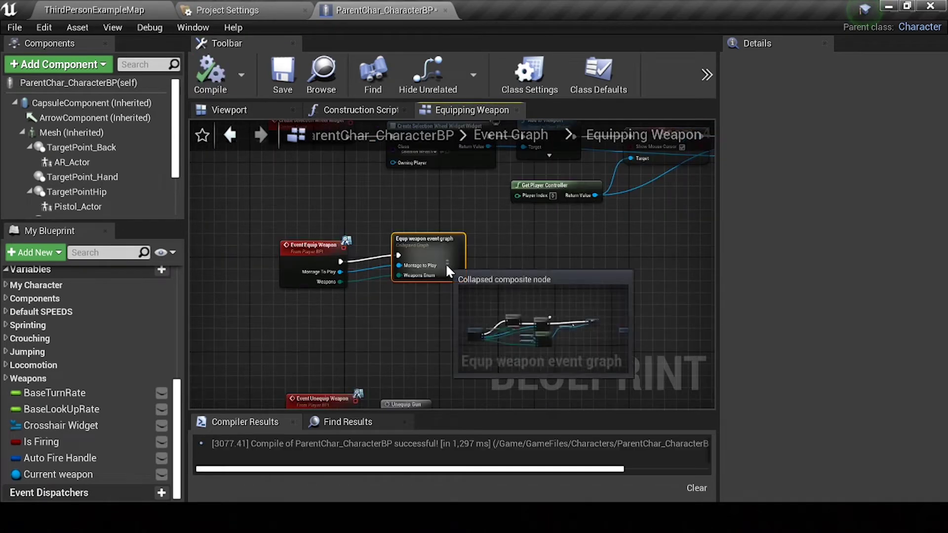
pyautogui.click(436, 260)
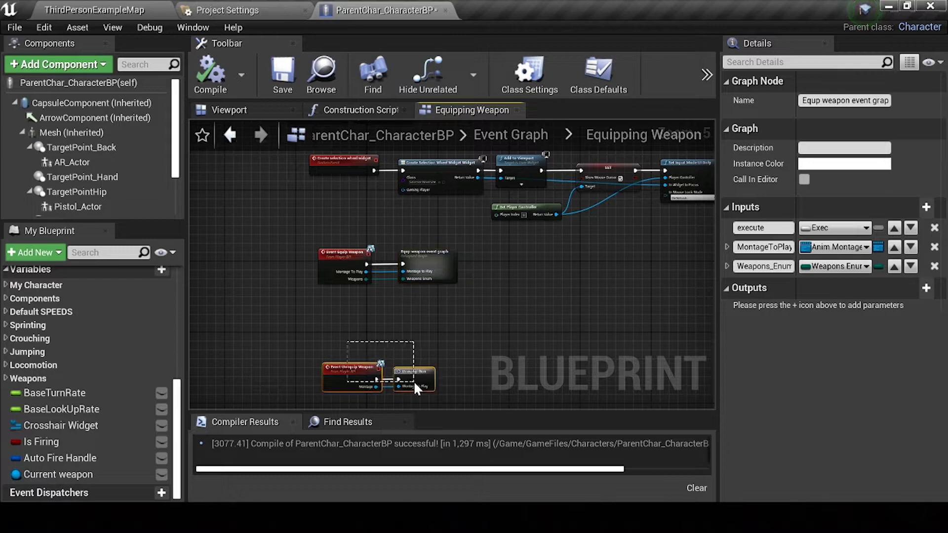
# - Move the Unequip Weapon nodes up under the collapsed node and return to the Event Graph
pyautogui.moveTo(414, 381); pyautogui.dragTo(421, 310)
pyautogui.moveTo(455, 245); pyautogui.dragTo(414, 271, button='right')
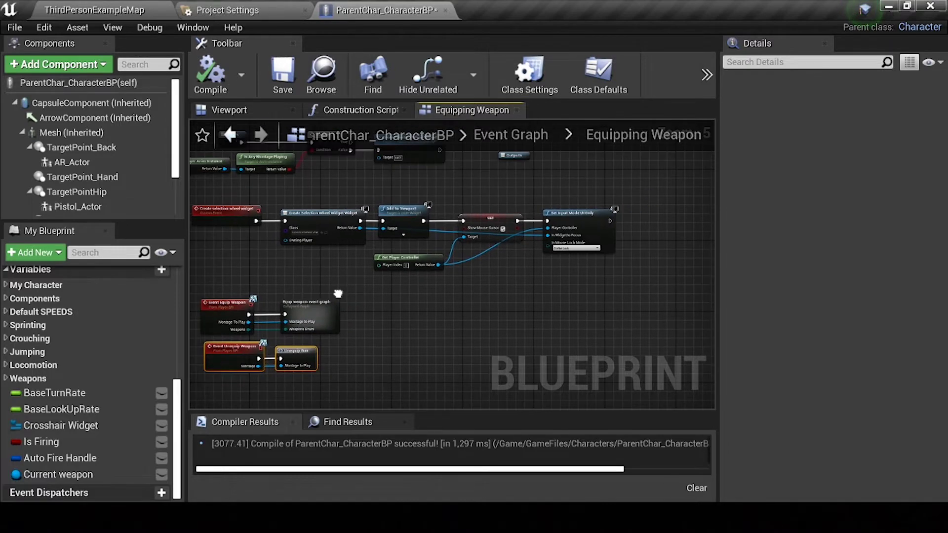
pyautogui.click(510, 135)
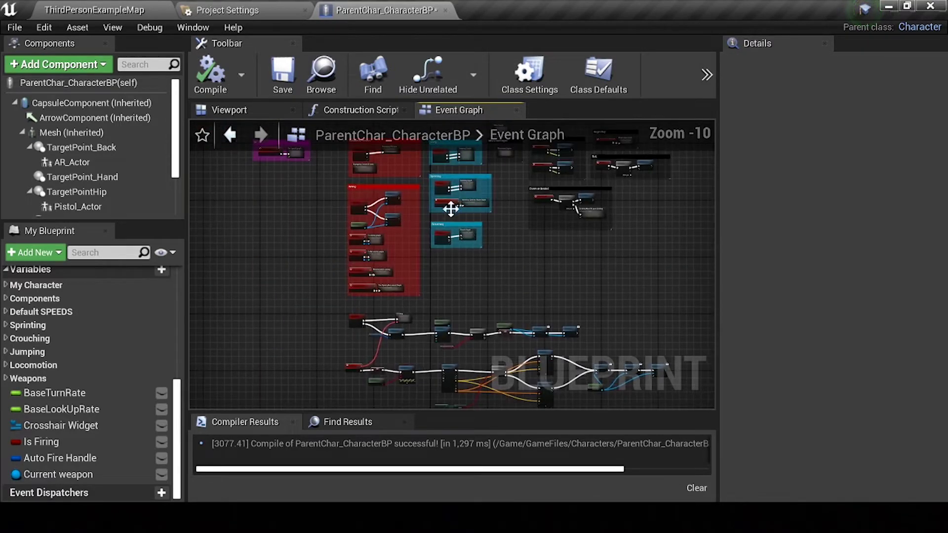
# - Locate the Shooting Trace node with Distance 3600.0 in the Event Graph and open it
pyautogui.scroll(5, 408, 301)
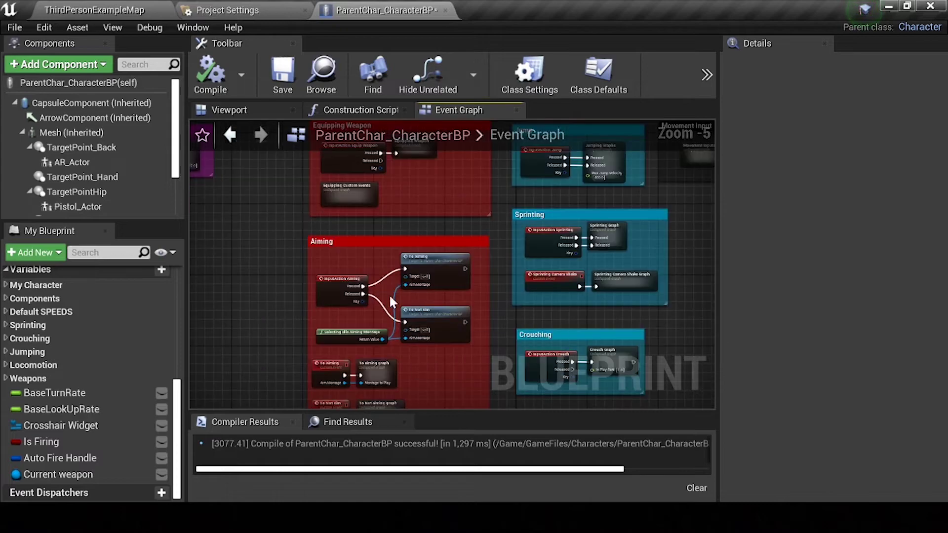
pyautogui.moveTo(366, 173); pyautogui.dragTo(357, 251, button='right')
pyautogui.scroll(2, 407, 217)
pyautogui.scroll(-2, 464, 262)
pyautogui.scroll(-1, 464, 262)
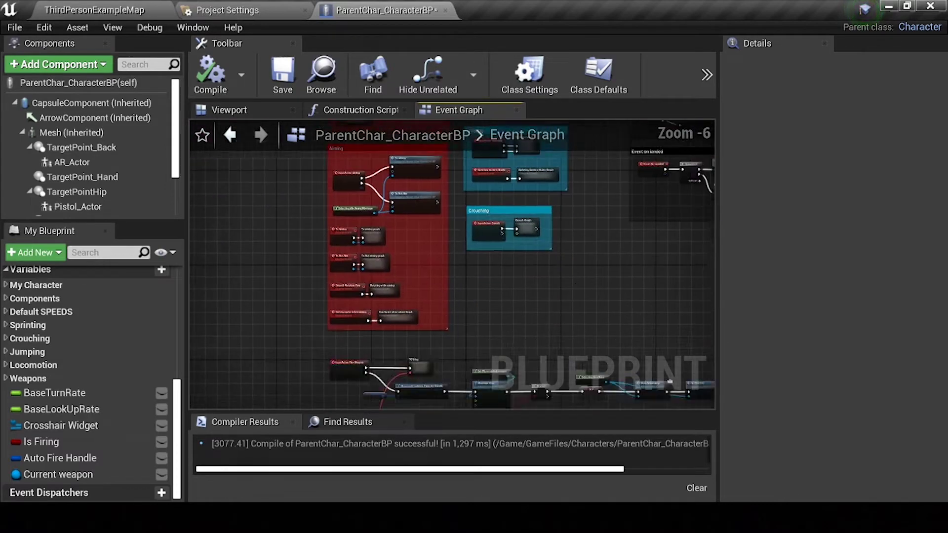
pyautogui.moveTo(509, 395); pyautogui.dragTo(444, 254, button='right')
pyautogui.doubleClick(434, 352)
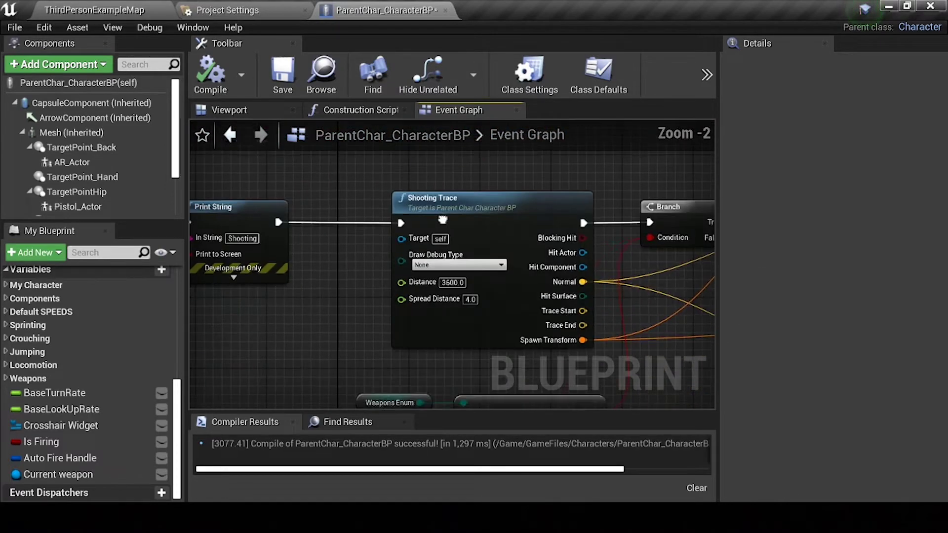
# - Delete the AR Actor, Child Actor, Pistol Actor, Select and Weapons Enum nodes from Shooting Trace
pyautogui.moveTo(493, 276)
pyautogui.mouseDown(button='right')
pyautogui.moveTo(334, 338)
pyautogui.moveTo(475, 318)
pyautogui.mouseUp(button='right')
pyautogui.scroll(2, 349, 339)
pyautogui.scroll(1, 345, 334)
pyautogui.moveTo(330, 283); pyautogui.dragTo(363, 298)
pyautogui.press('Delete')
pyautogui.moveTo(252, 316); pyautogui.dragTo(520, 321)
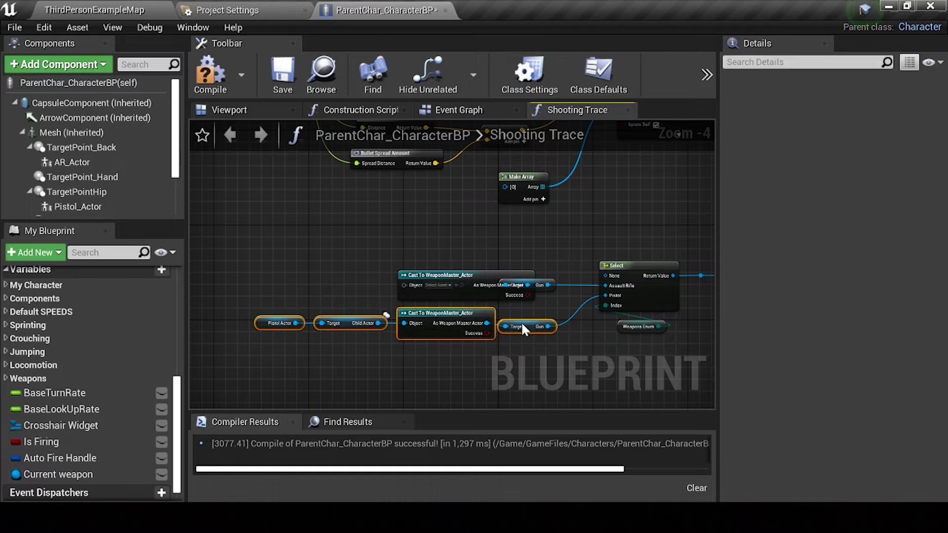
pyautogui.press('Delete')
pyautogui.moveTo(584, 286); pyautogui.dragTo(381, 282, button='right')
pyautogui.moveTo(390, 249); pyautogui.dragTo(482, 333)
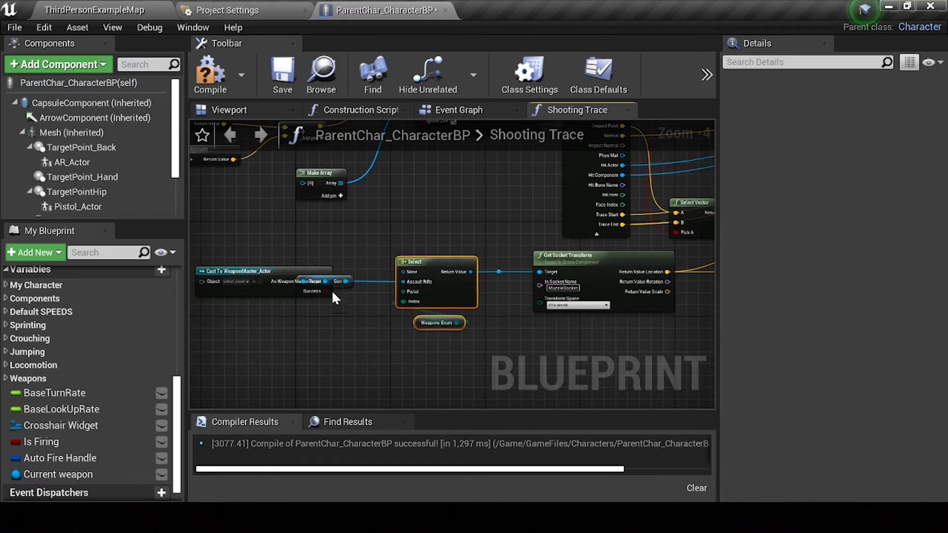
pyautogui.press('Delete')
# - Wire the cast weapon's Gun output into Get Socket Transform's Target and straighten the wires
pyautogui.moveTo(284, 296); pyautogui.dragTo(469, 273)
pyautogui.moveTo(540, 272); pyautogui.dragTo(494, 270)
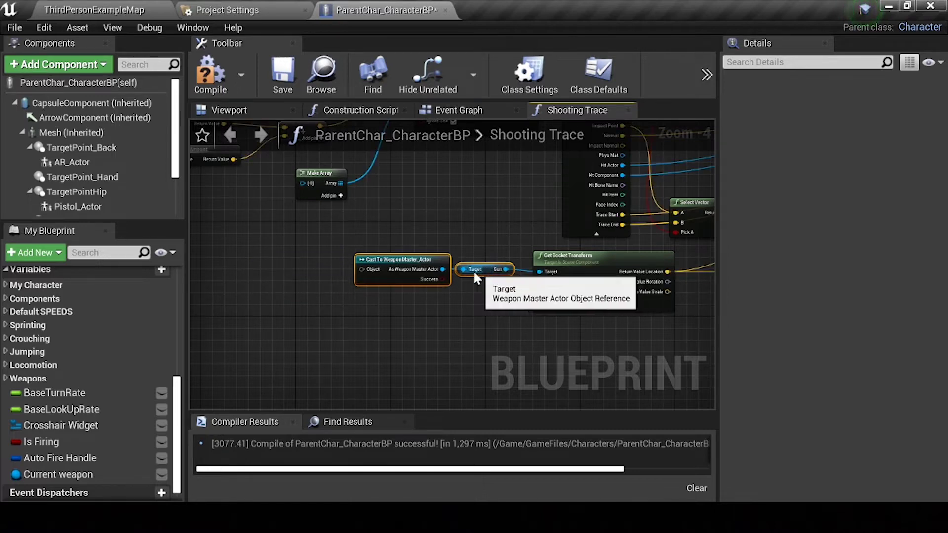
pyautogui.keyDown('shift'); pyautogui.click(568, 254); pyautogui.keyUp('shift')
pyautogui.press('q')
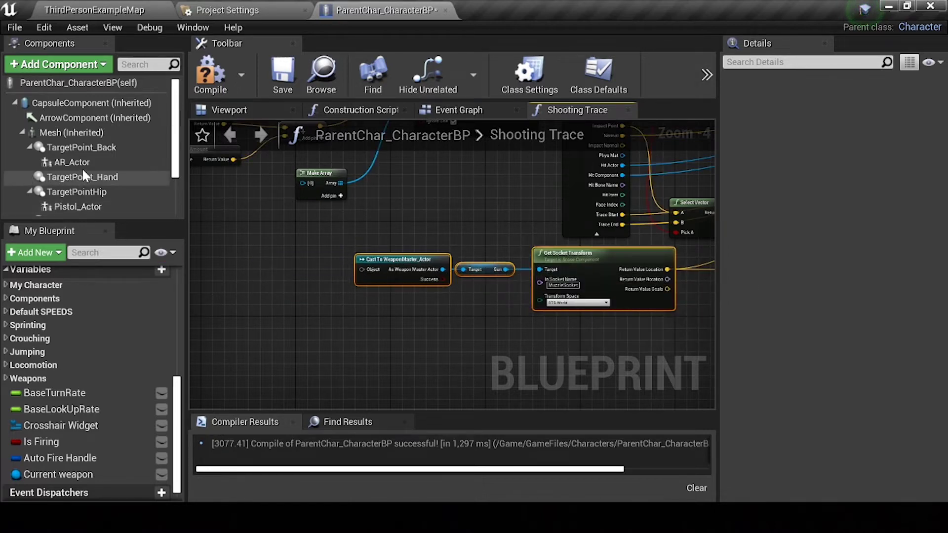
# - Add a Current Weapon getter for the cast, then go back to the Event Graph
pyautogui.scroll(-1, 79, 346)
pyautogui.keyDown('ctrl'); pyautogui.moveTo(58, 454); pyautogui.dragTo(301, 263); pyautogui.keyUp('ctrl')
pyautogui.scroll(3, 352, 265)
pyautogui.click(434, 257)
pyautogui.keyDown('shift'); pyautogui.click(568, 275); pyautogui.keyUp('shift')
pyautogui.scroll(-3, 570, 283)
pyautogui.scroll(-2, 378, 334)
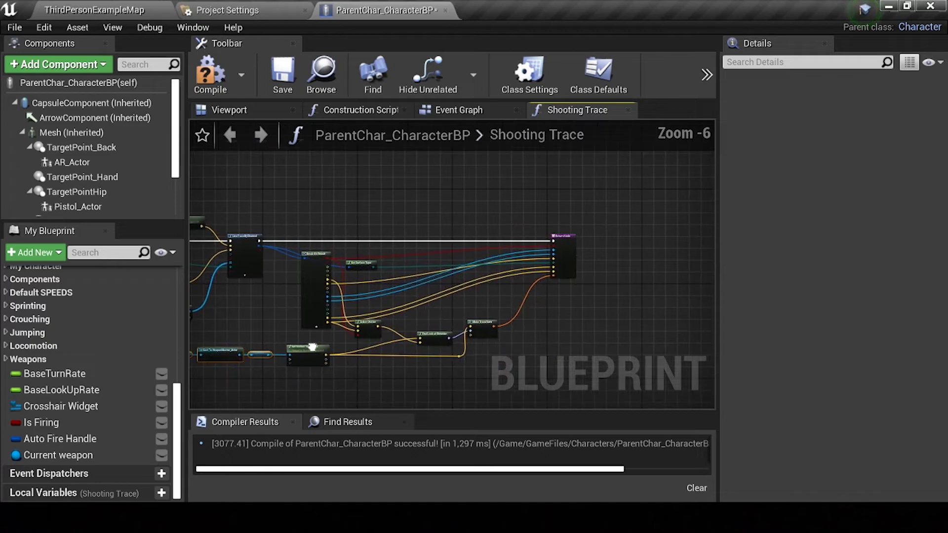
pyautogui.moveTo(378, 334); pyautogui.dragTo(529, 331, button='right')
pyautogui.scroll(2, 368, 297)
pyautogui.moveTo(437, 264); pyautogui.dragTo(470, 191, button='right')
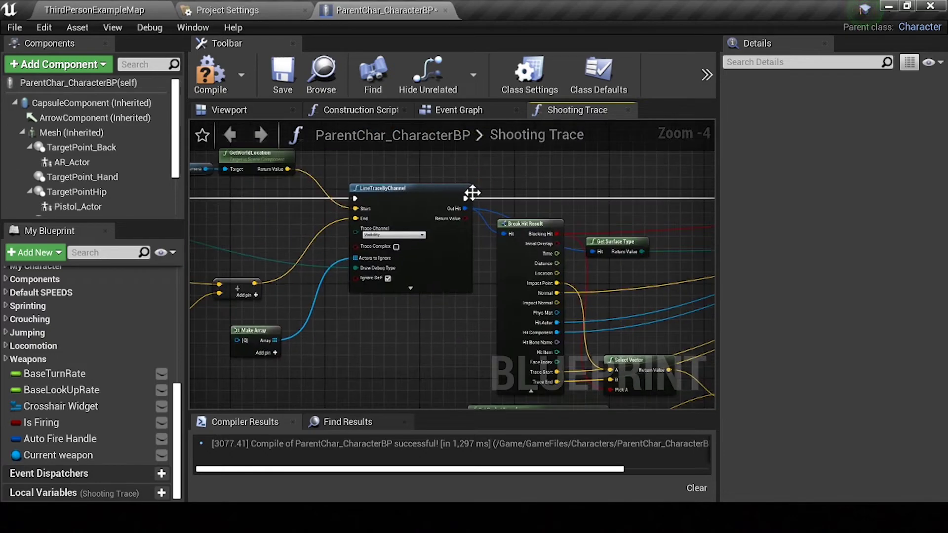
pyautogui.click(628, 110)
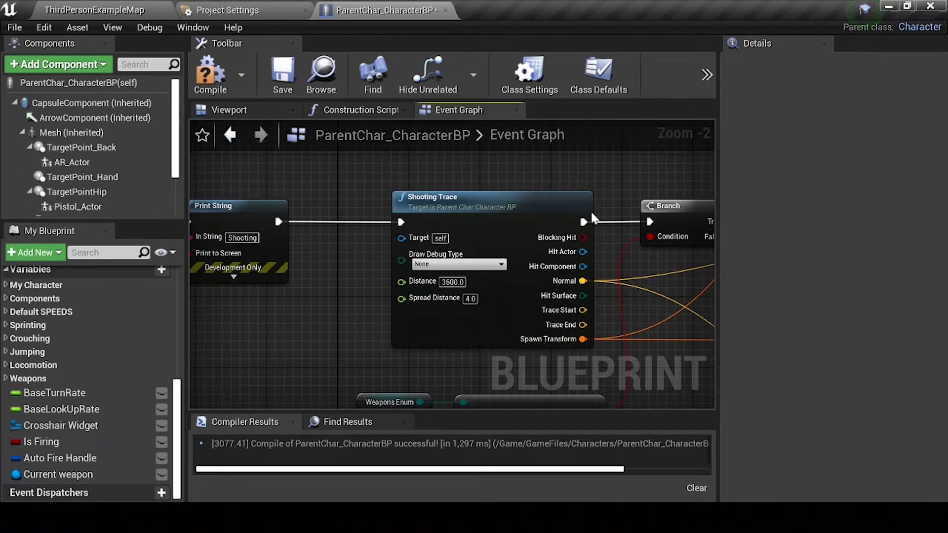
# - Remove the Selecting Gun Class node and its wires
pyautogui.scroll(-4, 449, 255)
pyautogui.scroll(1, 437, 196)
pyautogui.scroll(2, 437, 196)
pyautogui.moveTo(437, 345); pyautogui.dragTo(413, 130, button='right')
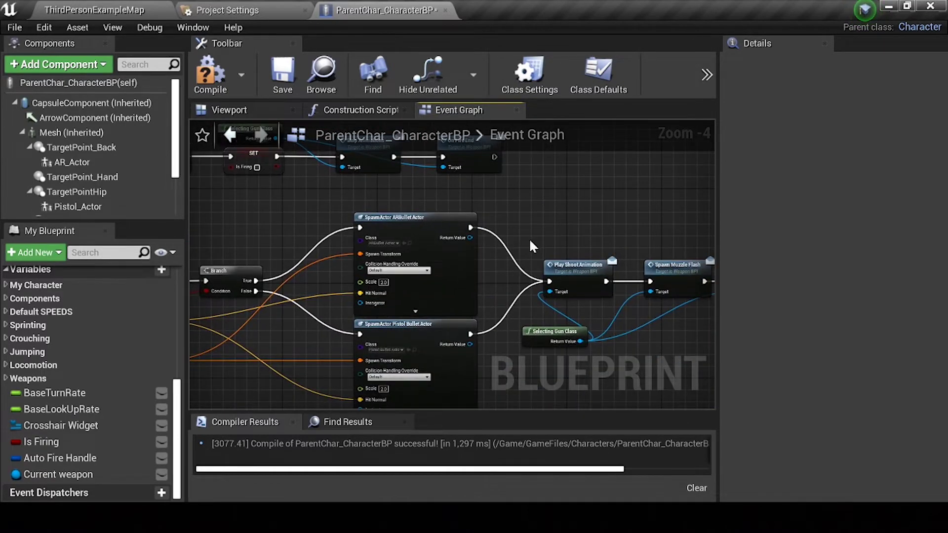
pyautogui.moveTo(532, 245); pyautogui.dragTo(369, 206, button='right')
pyautogui.click(391, 295)
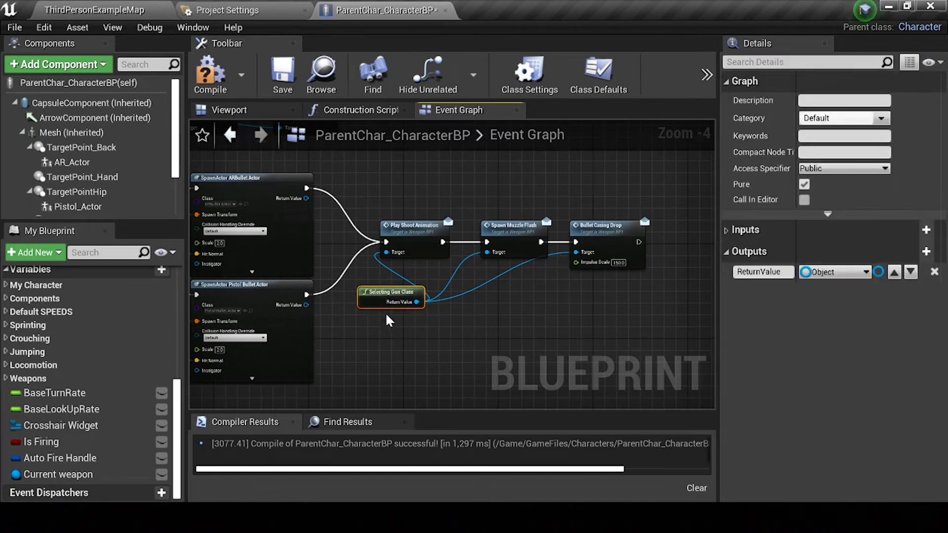
pyautogui.scroll(5, 89, 346)
pyautogui.click(175, 324)
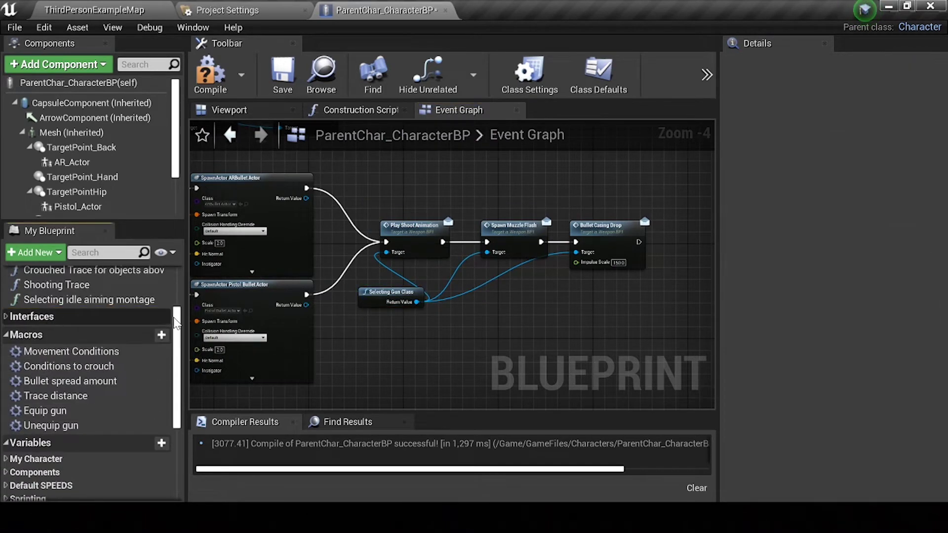
pyautogui.hotkey('ctrl', 'z')
pyautogui.hotkey('ctrl', 'z')
pyautogui.hotkey('ctrl', 'z')
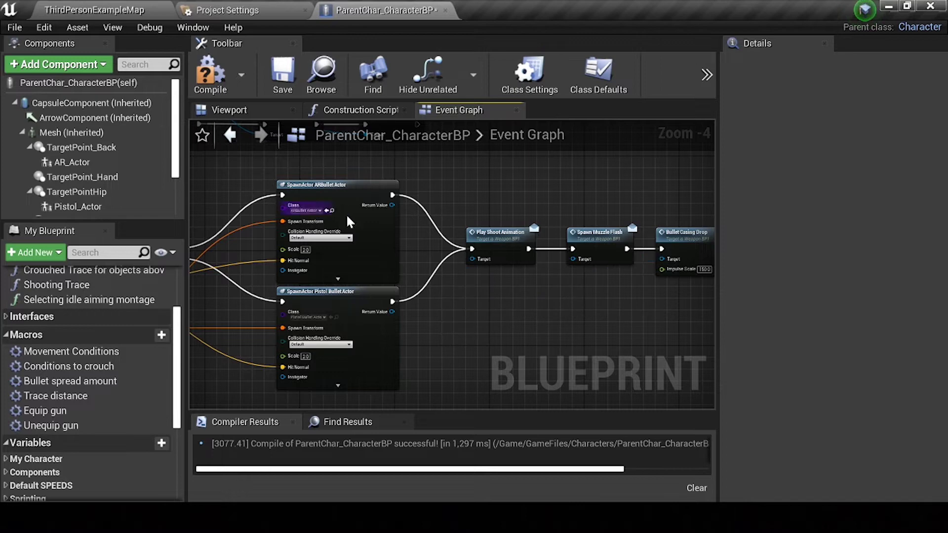
pyautogui.hotkey('ctrl', 'z')
# - Place a Current Weapon getter and wire it to the Stop Animations and On Fire End Targets
pyautogui.scroll(-4, 83, 480)
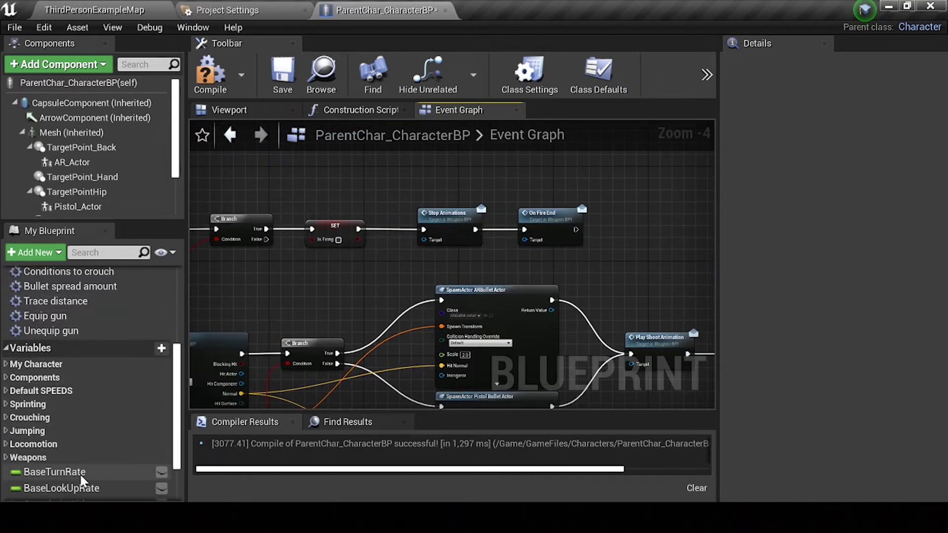
pyautogui.scroll(-4, 81, 482)
pyautogui.scroll(1, 435, 240)
pyautogui.moveTo(81, 475)
pyautogui.keyDown('ctrl'); pyautogui.mouseDown()
pyautogui.moveTo(346, 200)
pyautogui.moveTo(324, 187)
pyautogui.moveTo(587, 250)
pyautogui.mouseUp(); pyautogui.keyUp('ctrl')
pyautogui.scroll(2, 434, 240)
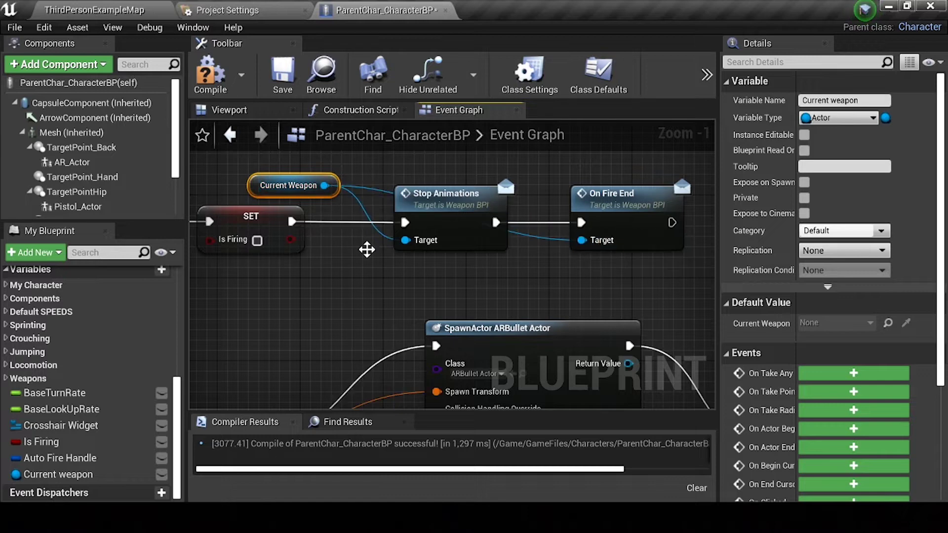
pyautogui.scroll(-3, 367, 250)
pyautogui.scroll(-2, 376, 247)
pyautogui.scroll(3, 385, 244)
pyautogui.scroll(1, 393, 240)
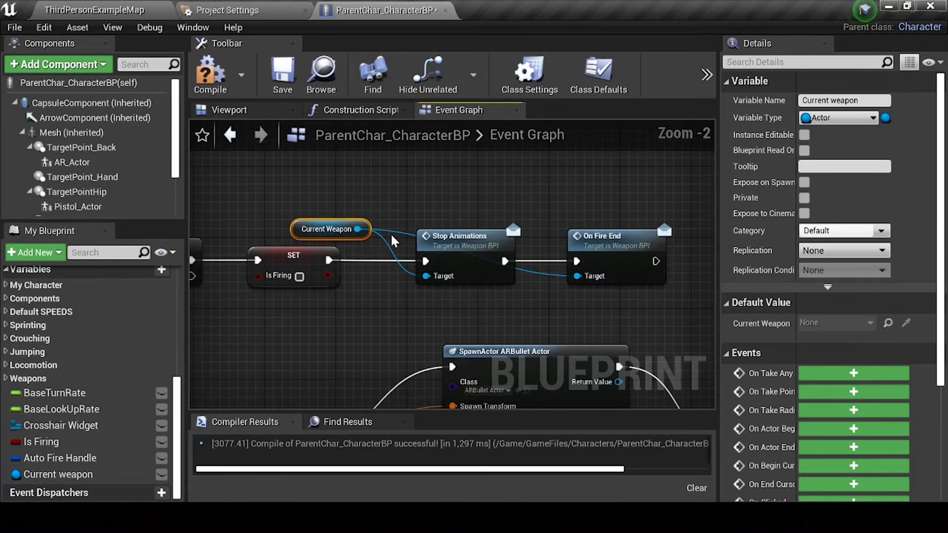
pyautogui.click(394, 241)
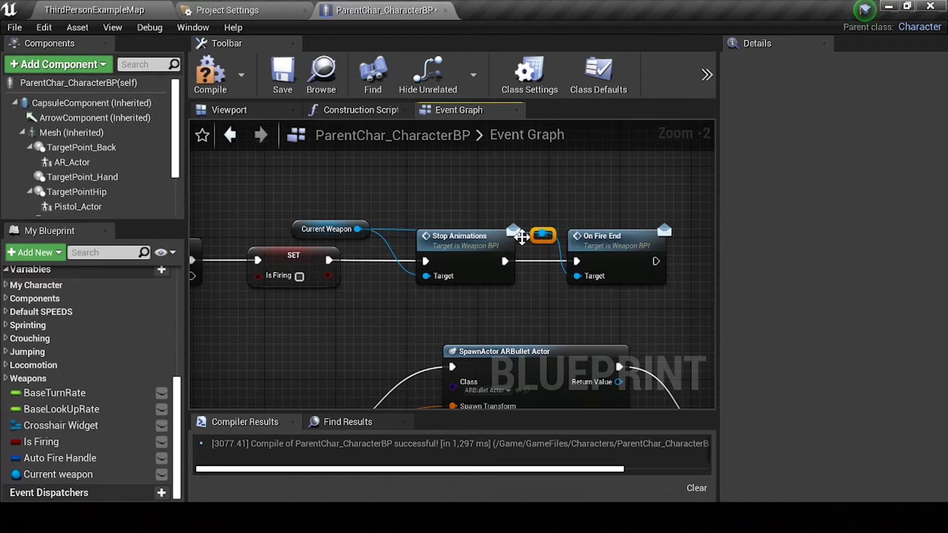
pyautogui.doubleClick(535, 234)
pyautogui.click(543, 233)
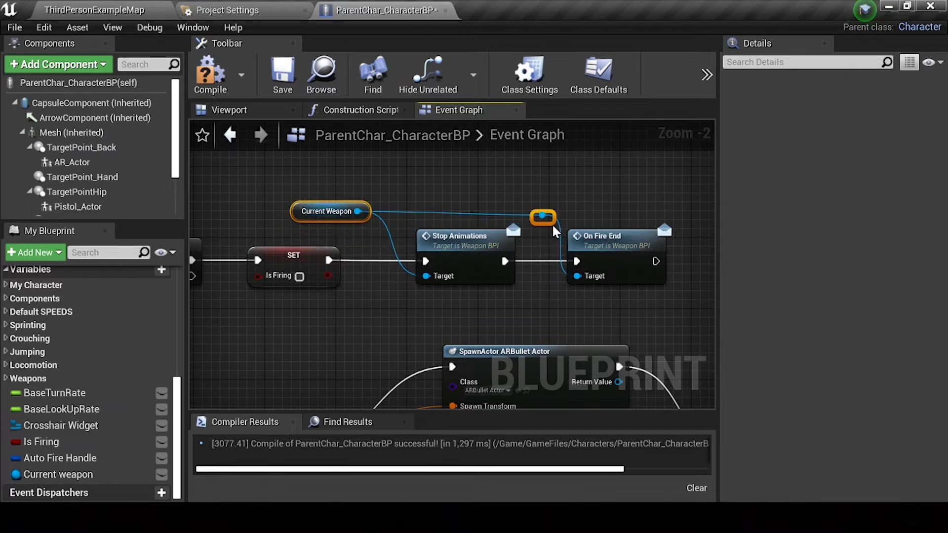
pyautogui.moveTo(554, 241); pyautogui.dragTo(387, 198, button='right')
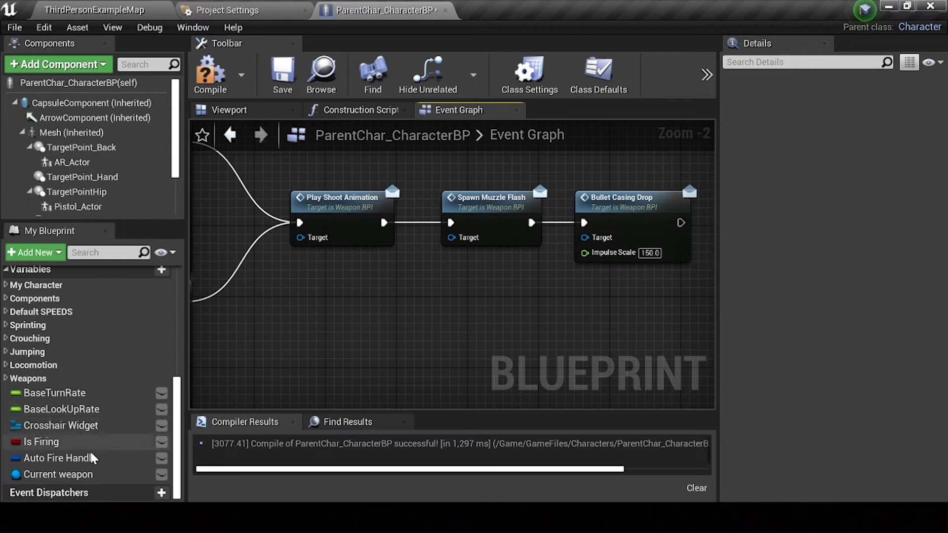
# - Feed a Current Weapon getter into the Play Shoot Animation, Muzzle Flash and Bullet Casing Drop Targets
pyautogui.keyDown('ctrl'); pyautogui.moveTo(59, 474); pyautogui.dragTo(329, 288); pyautogui.keyUp('ctrl')
pyautogui.moveTo(300, 238); pyautogui.dragTo(358, 284)
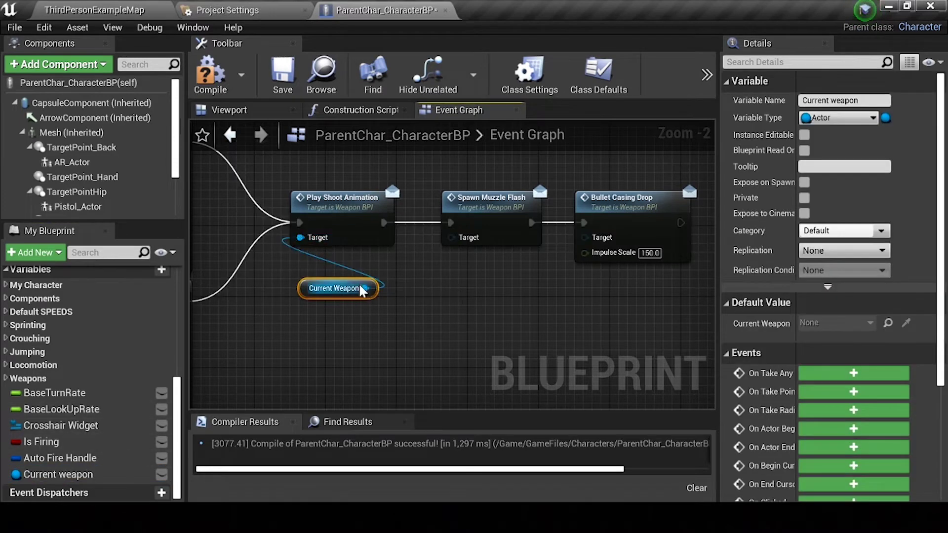
pyautogui.moveTo(577, 239)
pyautogui.mouseDown()
pyautogui.moveTo(318, 291)
pyautogui.moveTo(319, 272)
pyautogui.mouseUp()
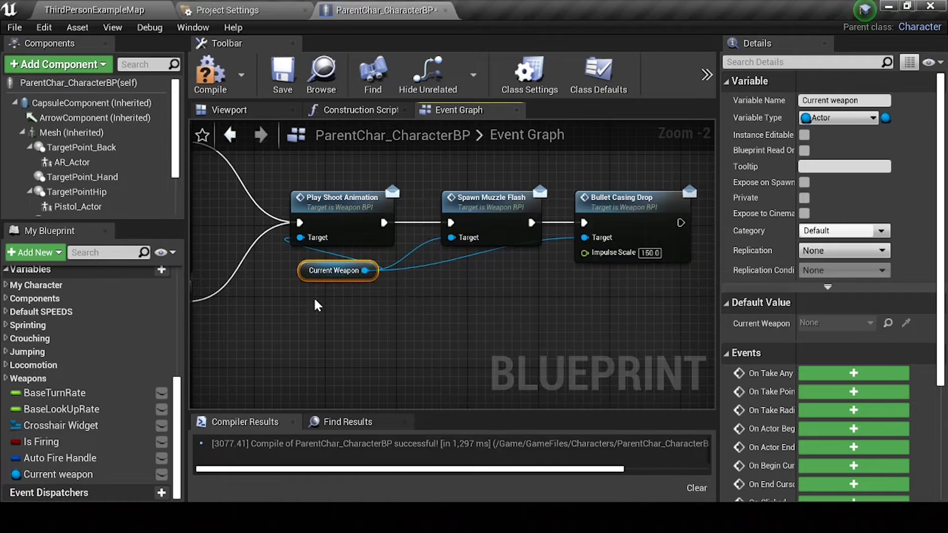
pyautogui.click(318, 305)
# - Delete SpawnActor Pistol Bullet Actor and route the execution flow into SpawnActor ARBullet Actor
pyautogui.scroll(-1, 383, 300)
pyautogui.moveTo(338, 278); pyautogui.dragTo(541, 289, button='right')
pyautogui.scroll(-1, 540, 290)
pyautogui.click(526, 290)
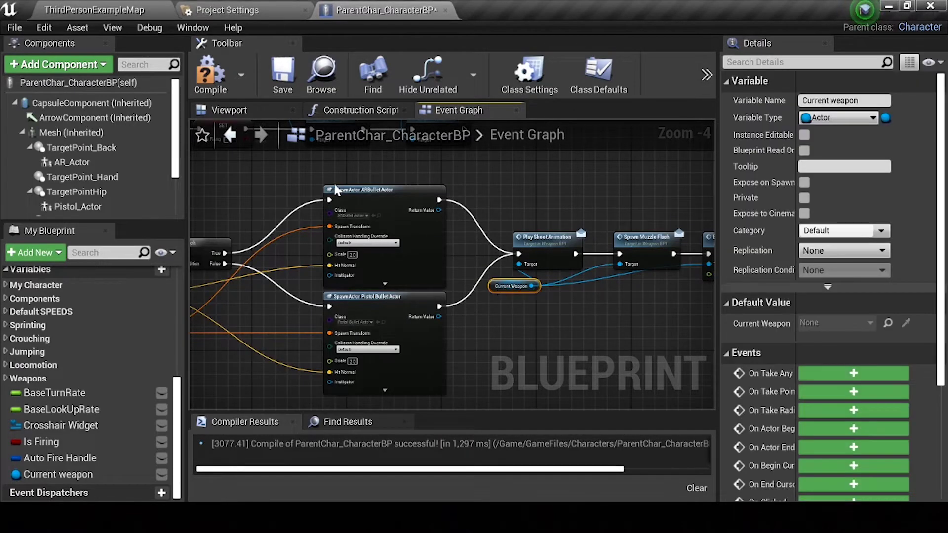
pyautogui.moveTo(346, 318); pyautogui.dragTo(475, 318, button='right')
pyautogui.scroll(3, 474, 311)
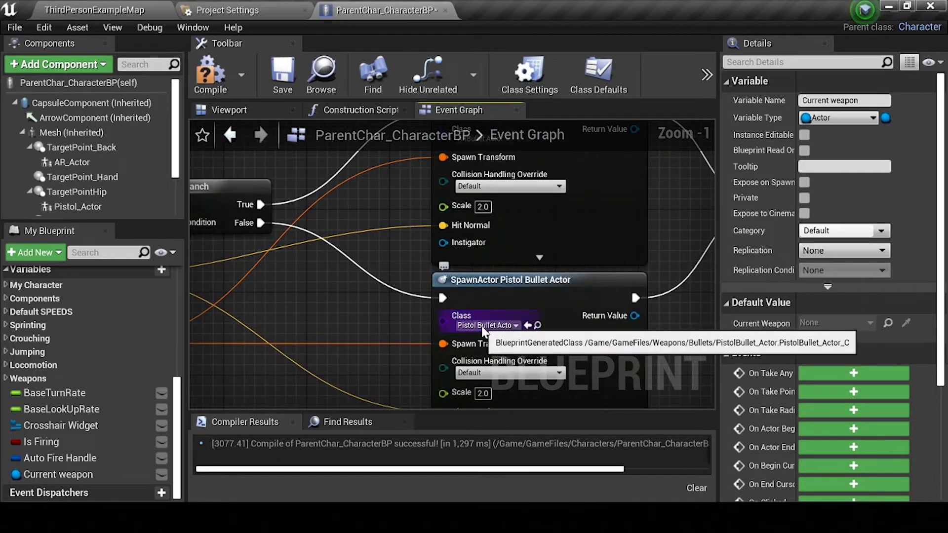
pyautogui.moveTo(484, 323); pyautogui.dragTo(464, 296, button='right')
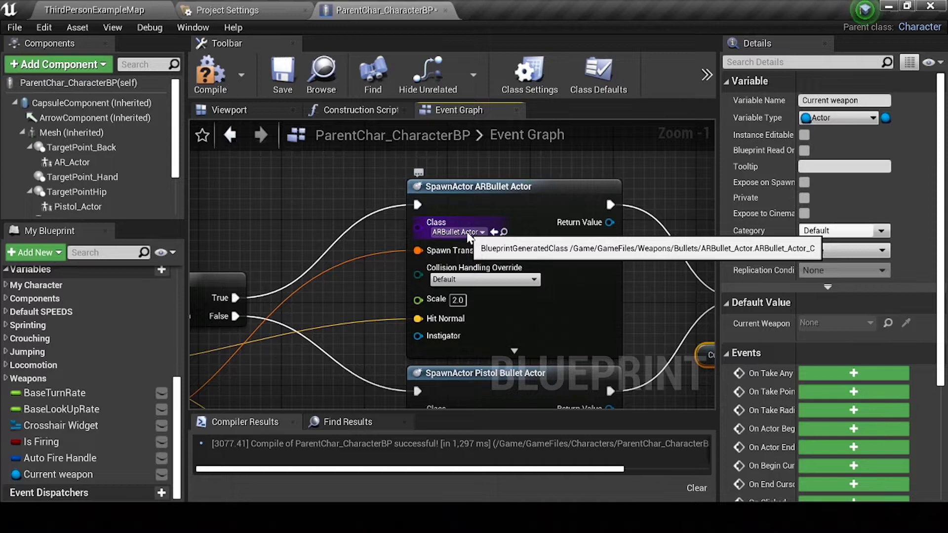
pyautogui.scroll(-3, 493, 300)
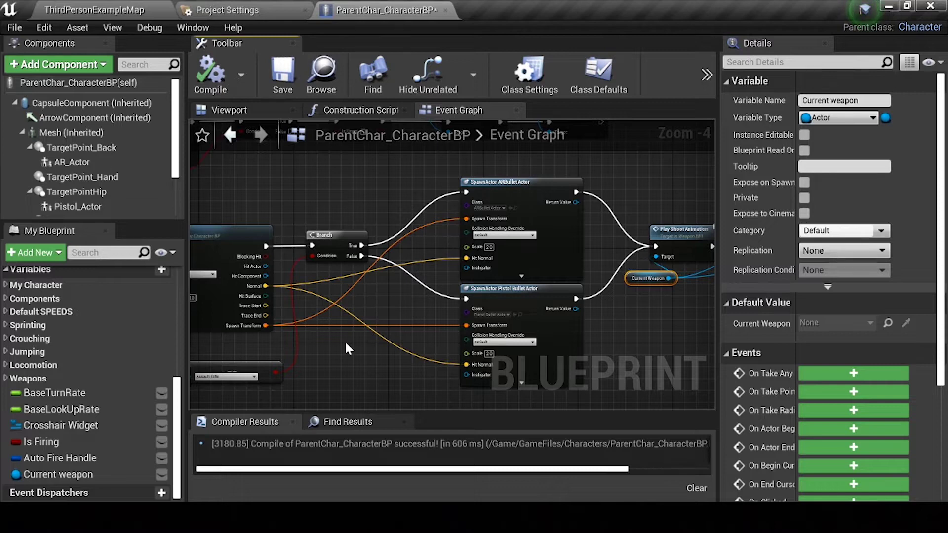
pyautogui.click(519, 288)
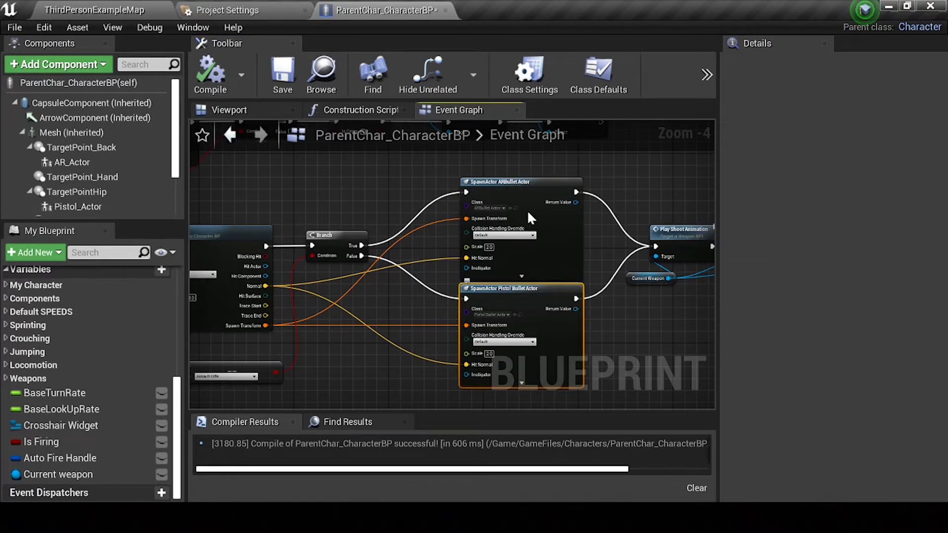
pyautogui.press('Delete')
pyautogui.moveTo(547, 235); pyautogui.dragTo(488, 288)
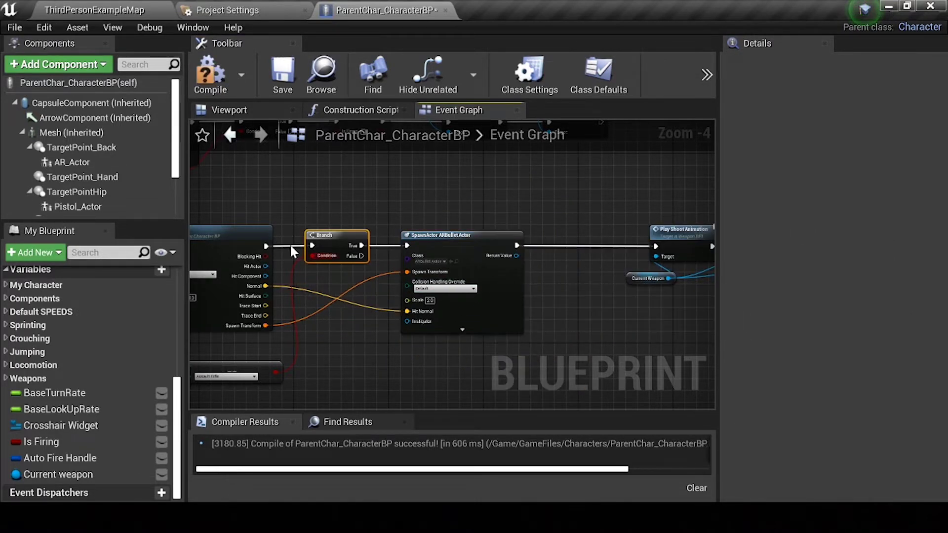
pyautogui.moveTo(266, 245)
pyautogui.mouseDown()
pyautogui.moveTo(407, 246)
pyautogui.moveTo(366, 242)
pyautogui.mouseUp()
# - Line the animation, muzzle flash and casing nodes up after SpawnActor ARBullet Actor
pyautogui.moveTo(521, 263); pyautogui.dragTo(595, 277, button='right')
pyautogui.moveTo(612, 307); pyautogui.dragTo(415, 212)
pyautogui.moveTo(548, 253); pyautogui.dragTo(430, 253)
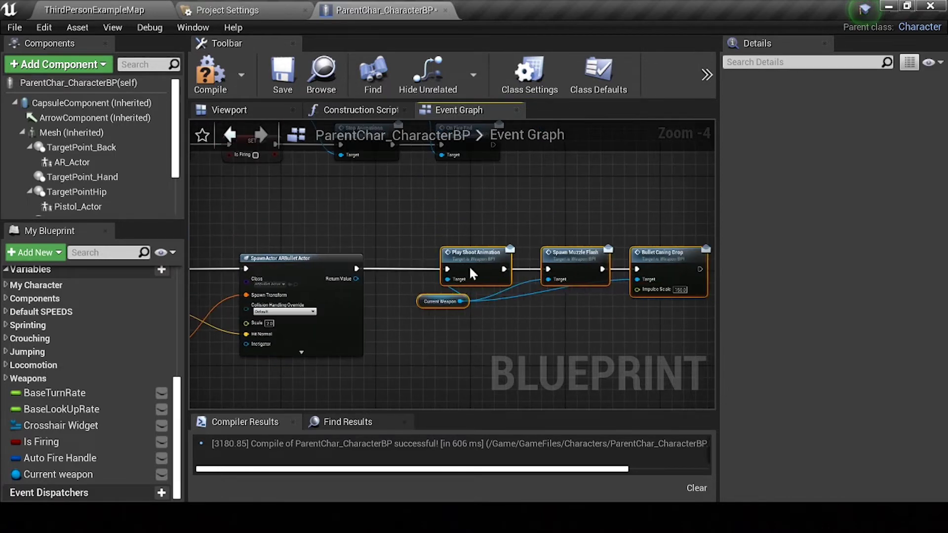
pyautogui.scroll(3, 301, 281)
pyautogui.click(393, 279)
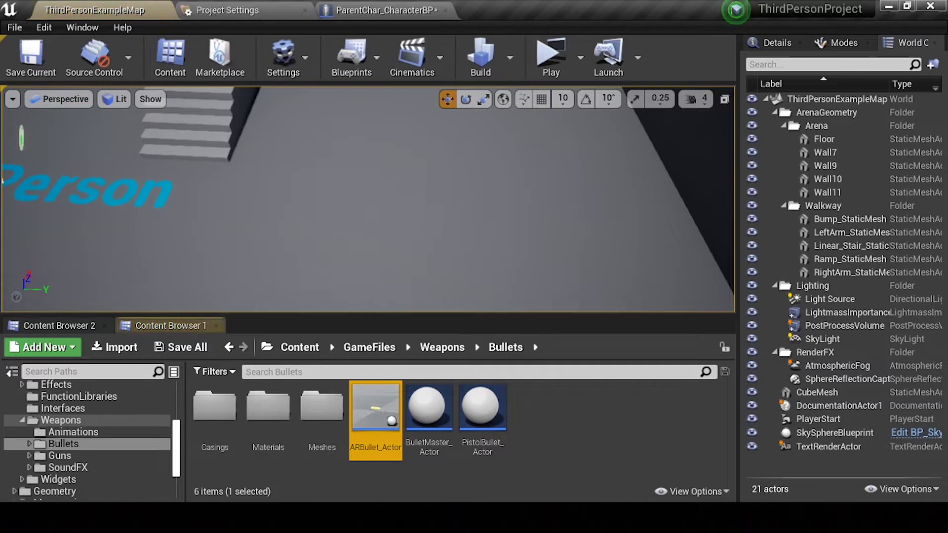
# - Open the BulletMaster_Actor blueprint at its Construction Script
pyautogui.doubleClick(425, 413)
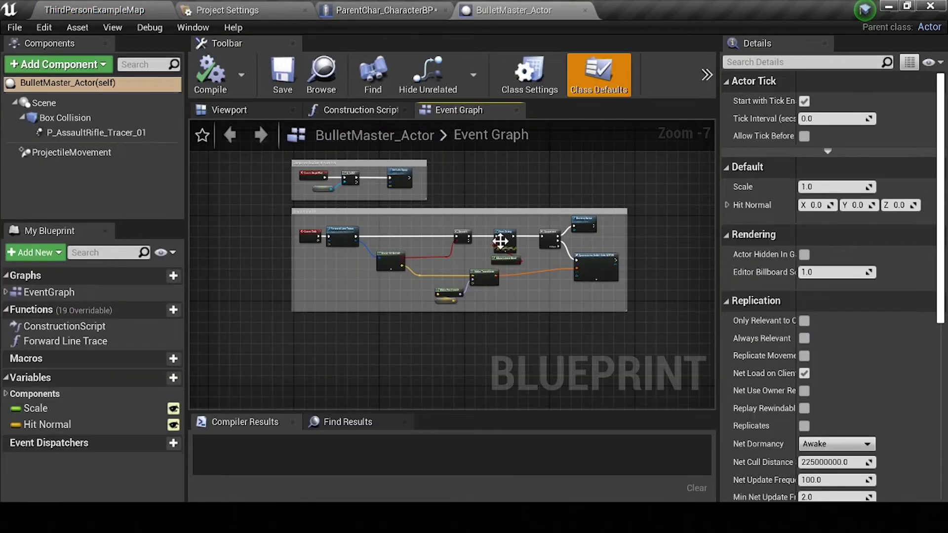
pyautogui.click(249, 112)
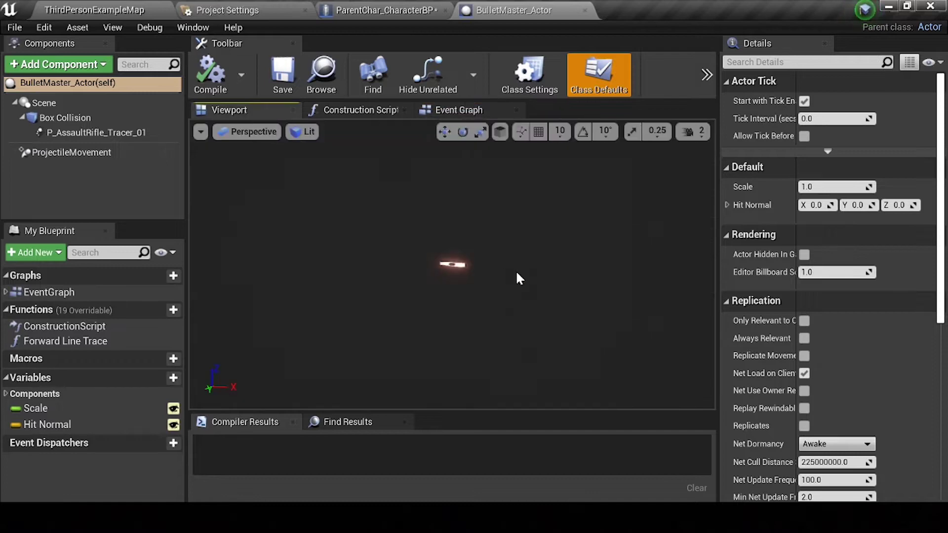
pyautogui.click(456, 109)
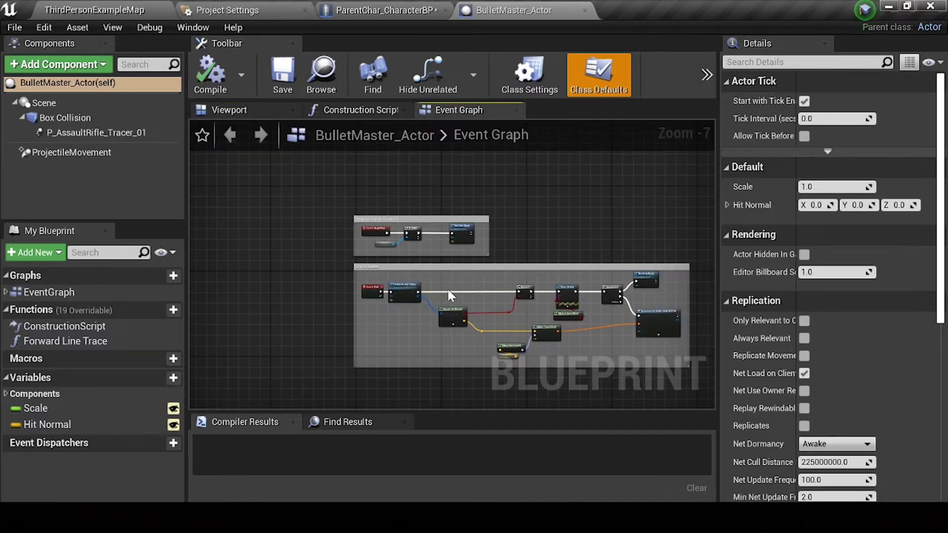
pyautogui.click(353, 111)
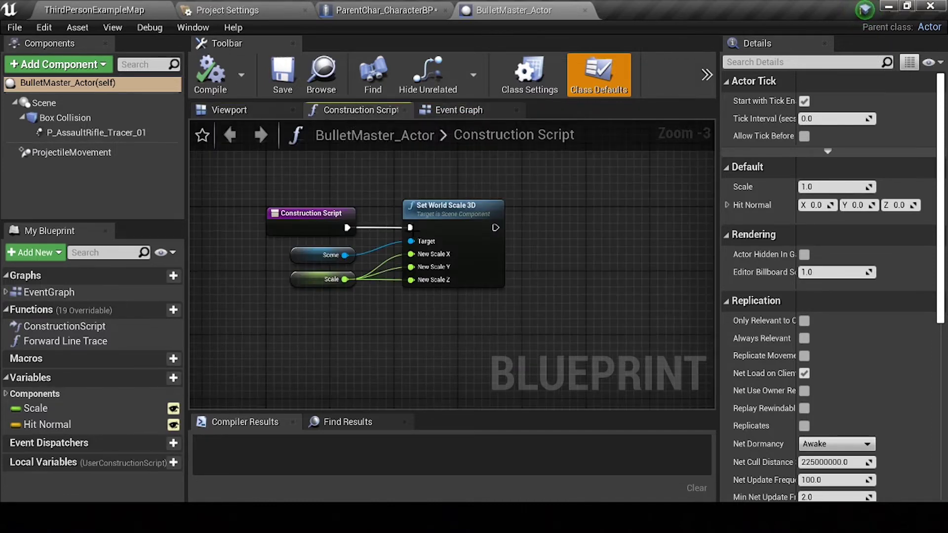
# - Add the P_AssaultRifle_Tracer_01 component to the graph and rename it Bullet particle
pyautogui.moveTo(411, 242); pyautogui.dragTo(273, 250, button='right')
pyautogui.moveTo(94, 132); pyautogui.dragTo(302, 188)
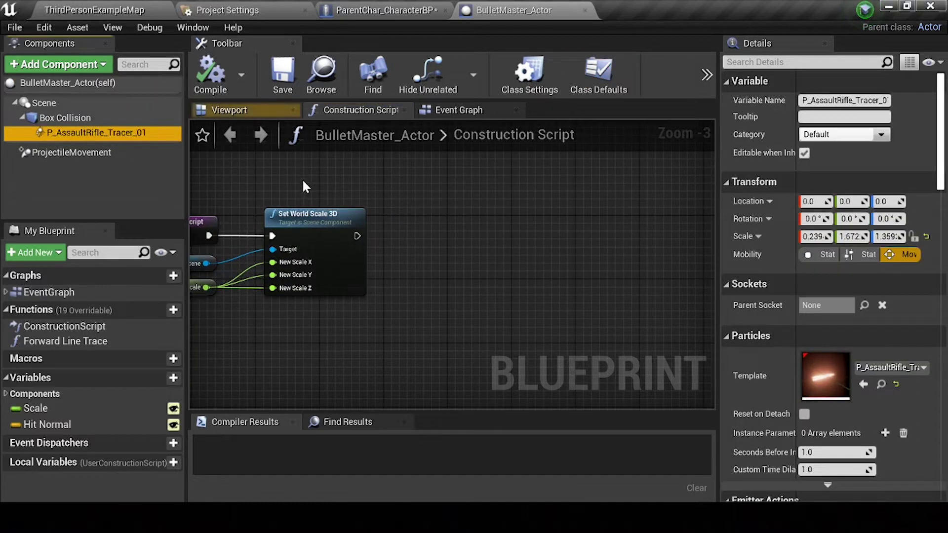
pyautogui.click(137, 132)
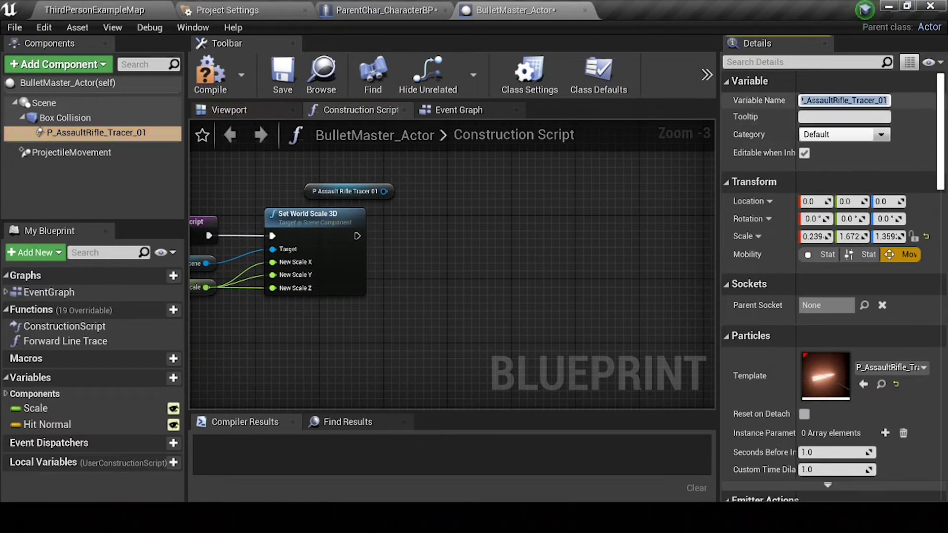
pyautogui.write('icle')
pyautogui.press('Return')
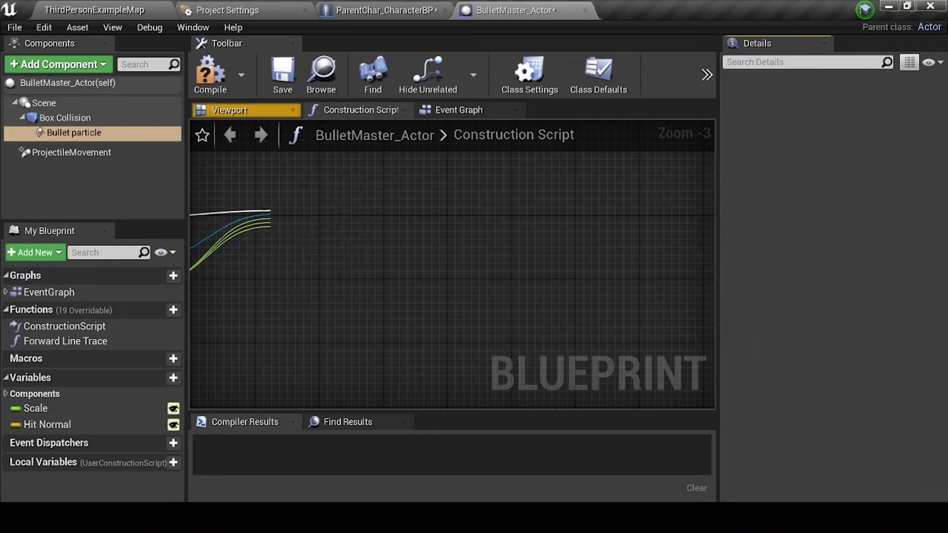
# - Add a Set Template node for Bullet particle after Set World Scale 3D, dropping the duplicate getter
pyautogui.scroll(1, 571, 191)
pyautogui.scroll(1, 292, 196)
pyautogui.moveTo(366, 245); pyautogui.dragTo(367, 246)
pyautogui.write('set te')
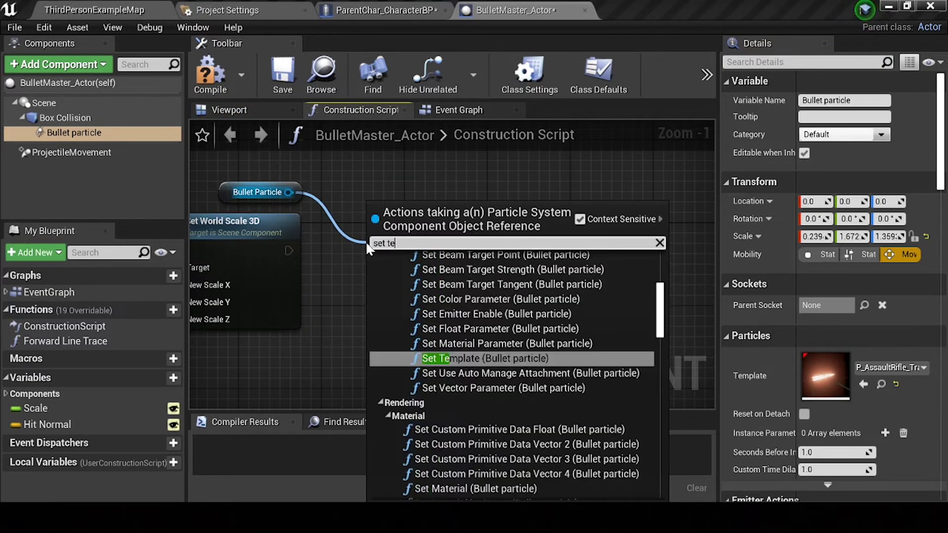
pyautogui.write('mpla')
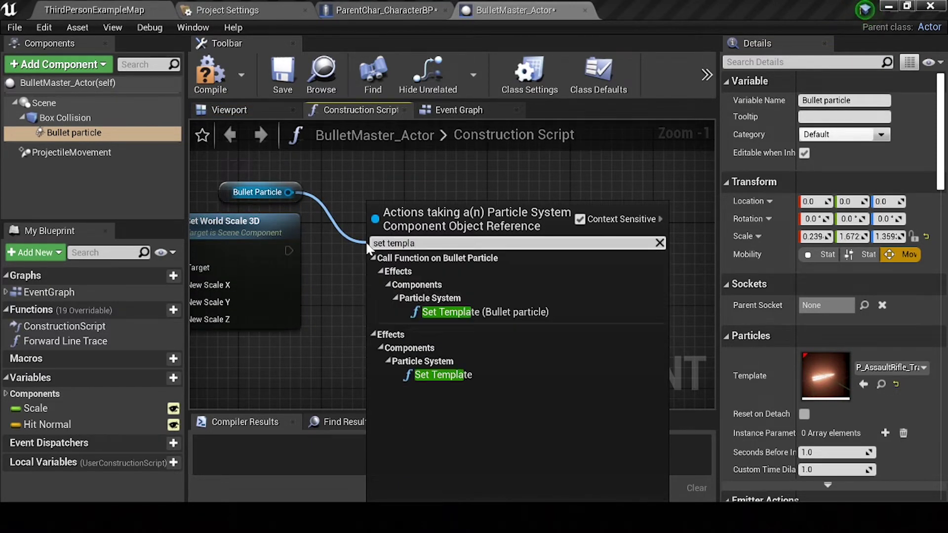
pyautogui.press('Return')
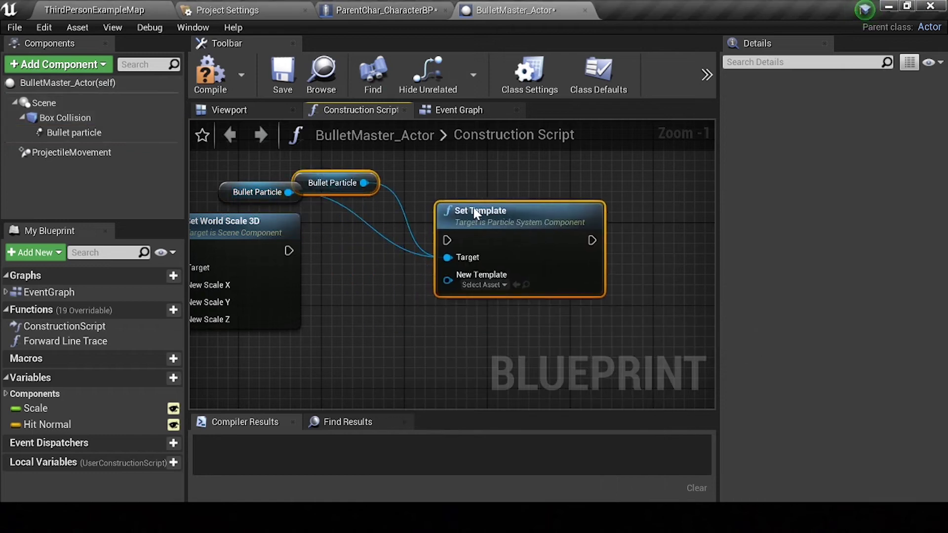
pyautogui.click(316, 162)
pyautogui.press('Delete')
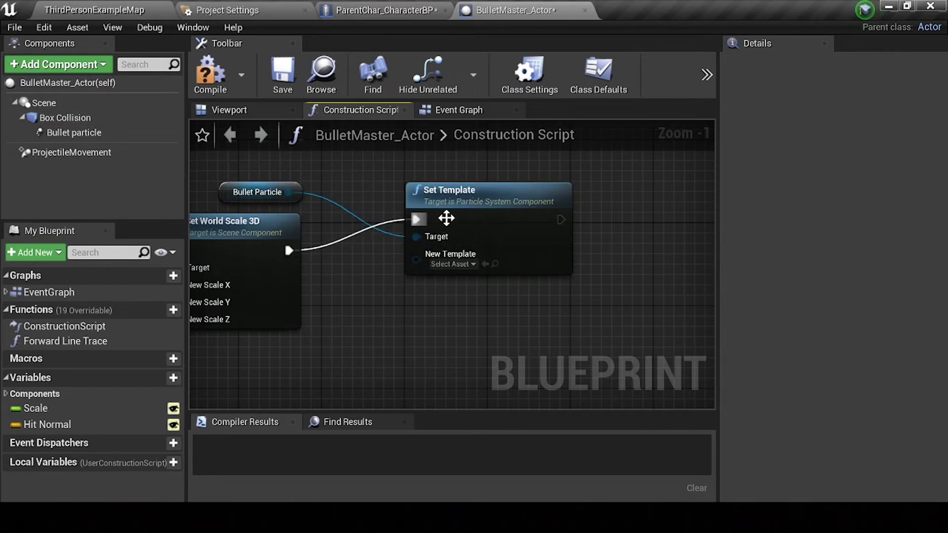
pyautogui.click(449, 231)
pyautogui.moveTo(449, 232)
pyautogui.mouseDown()
pyautogui.moveTo(509, 279)
pyautogui.moveTo(509, 335)
pyautogui.mouseUp()
# - Feed New Template from a Select node whose index type is Weapons Enum
pyautogui.write('sel')
pyautogui.press('Return')
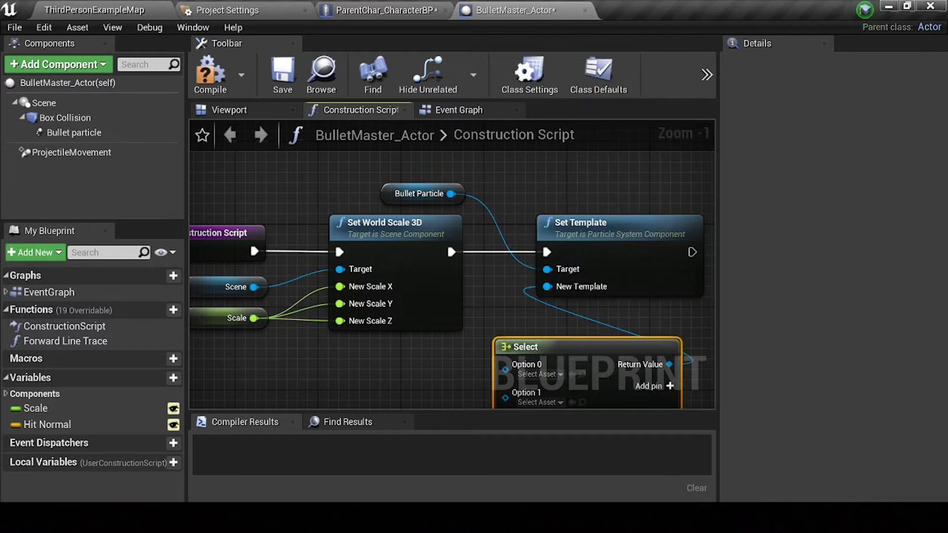
pyautogui.moveTo(508, 335); pyautogui.dragTo(500, 288, button='right')
pyautogui.moveTo(499, 289); pyautogui.dragTo(342, 298)
pyautogui.moveTo(341, 298); pyautogui.dragTo(458, 283, button='right')
pyautogui.moveTo(442, 335); pyautogui.dragTo(375, 335)
pyautogui.press('Escape')
pyautogui.click(506, 334)
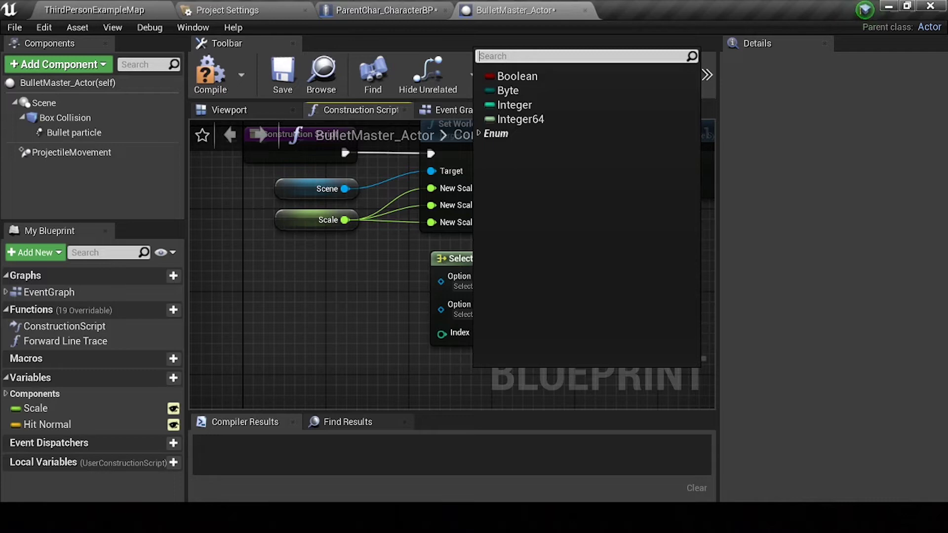
pyautogui.write('weapon')
pyautogui.press('Return')
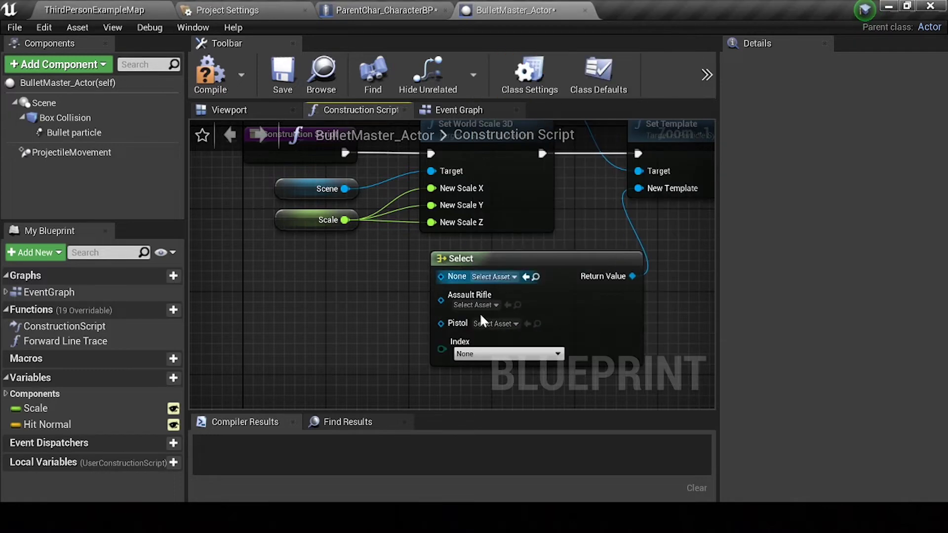
# - Promote the Select index to a new variable named Weapon being used
pyautogui.moveTo(440, 349); pyautogui.dragTo(429, 318)
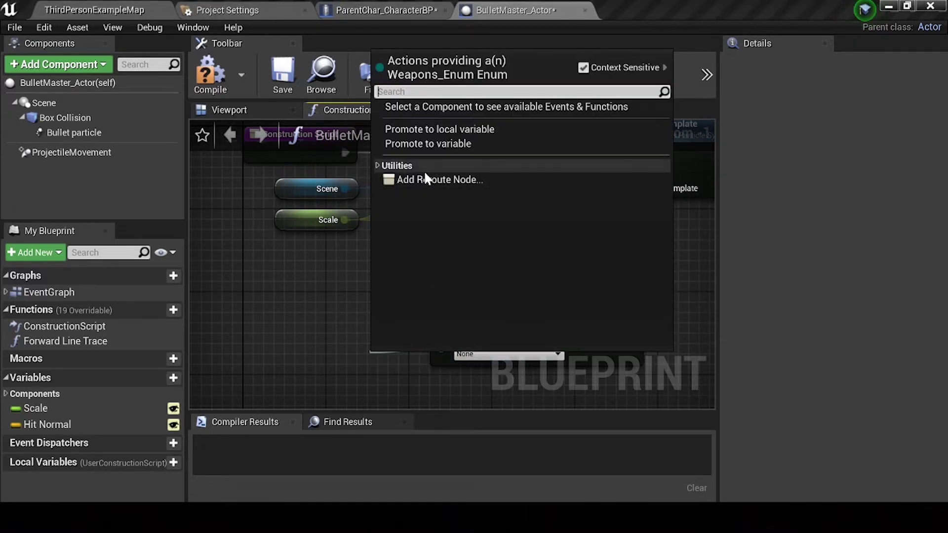
pyautogui.click(434, 148)
pyautogui.write('Weapon being us')
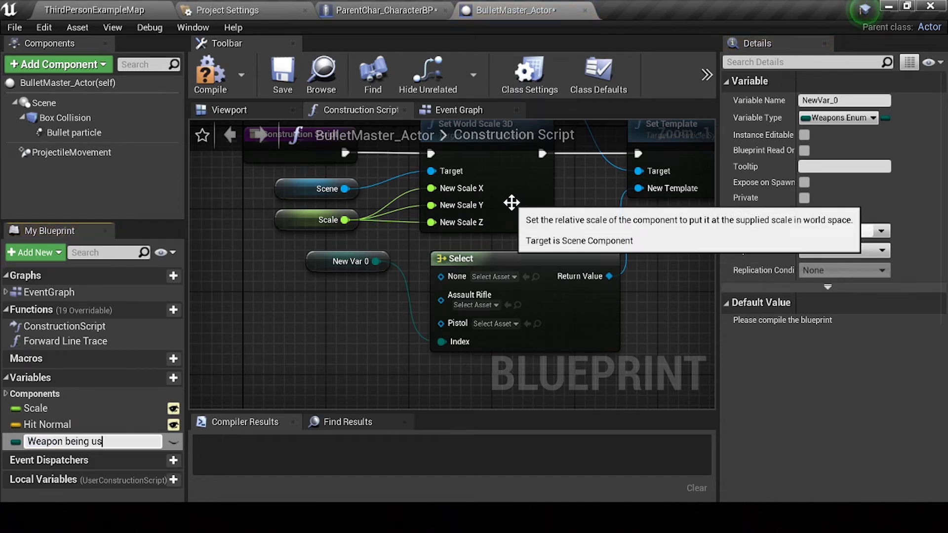
pyautogui.write('ed')
pyautogui.press('Return')
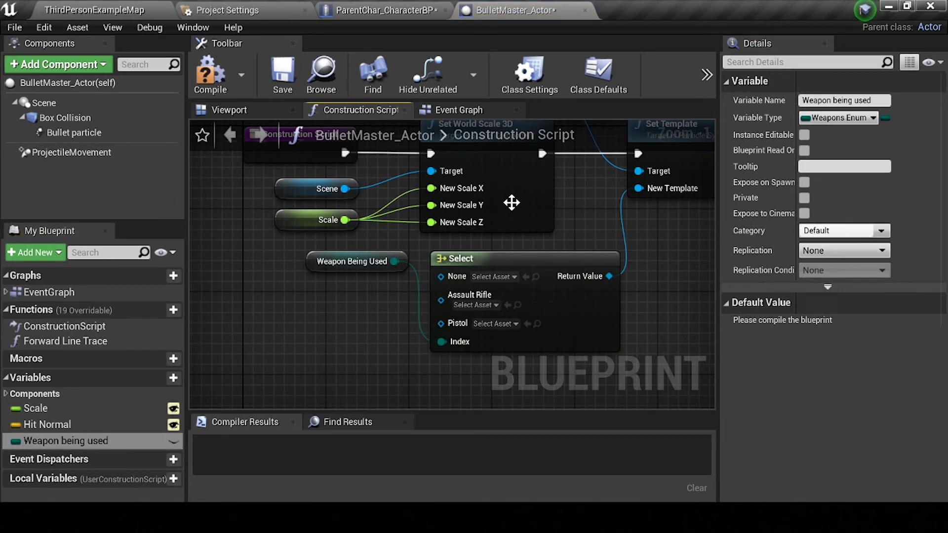
pyautogui.moveTo(390, 261); pyautogui.dragTo(373, 333)
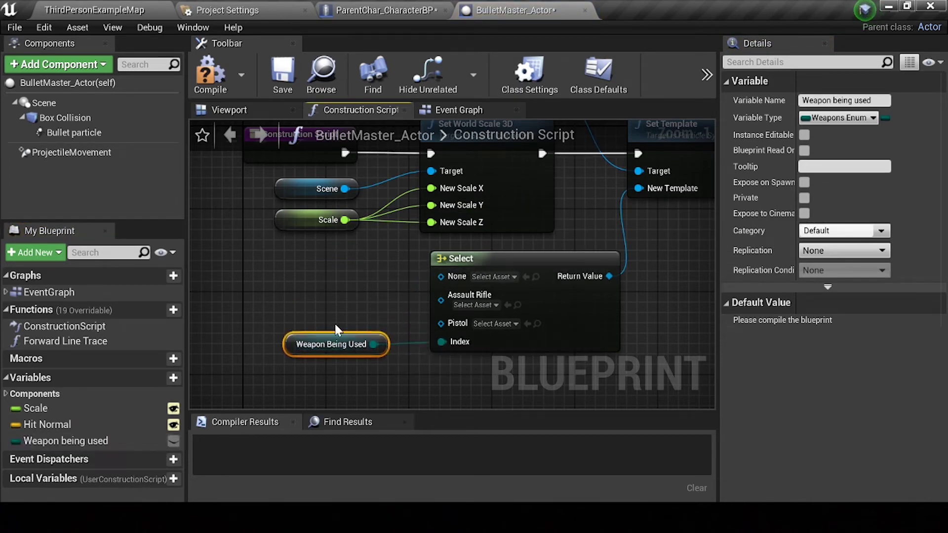
pyautogui.keyDown('ctrl'); pyautogui.click(474, 260); pyautogui.keyUp('ctrl')
pyautogui.click(341, 334)
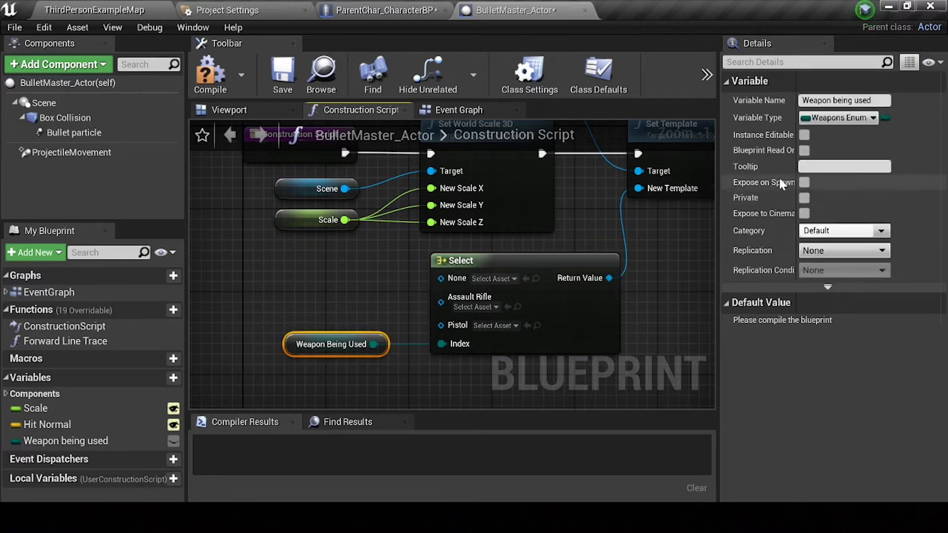
# - Make Weapon being used Expose on Spawn and Instance Editable, then compile BulletMaster_Actor
pyautogui.click(805, 182)
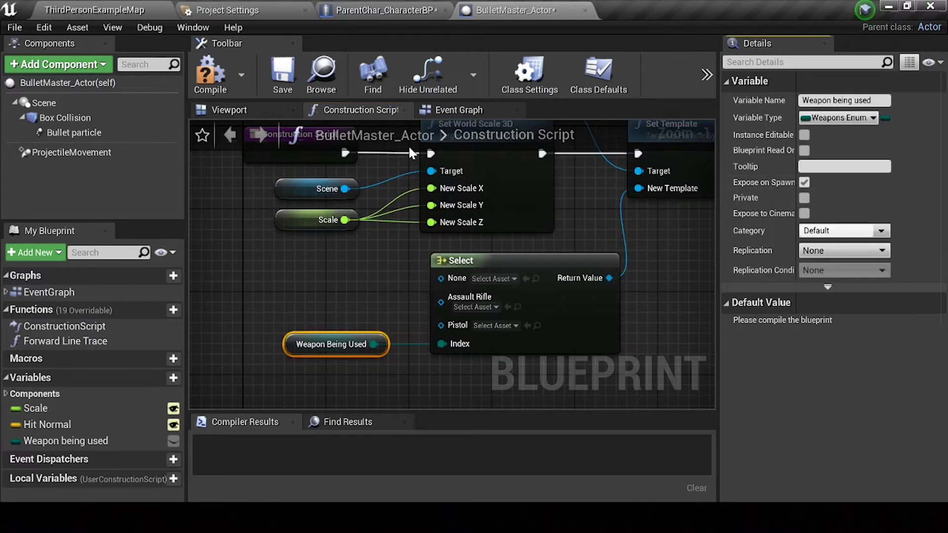
pyautogui.click(363, 9)
pyautogui.click(514, 10)
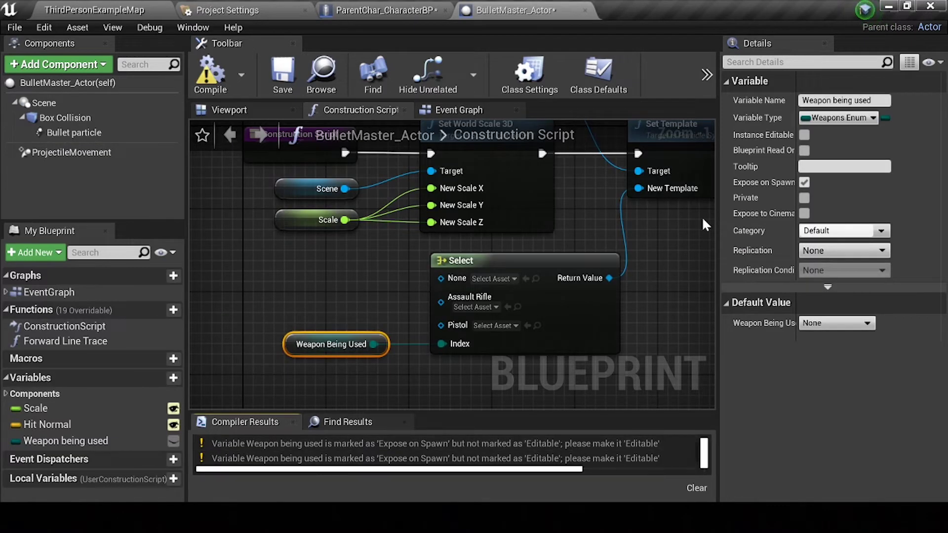
pyautogui.click(804, 135)
pyautogui.click(221, 92)
pyautogui.click(380, 10)
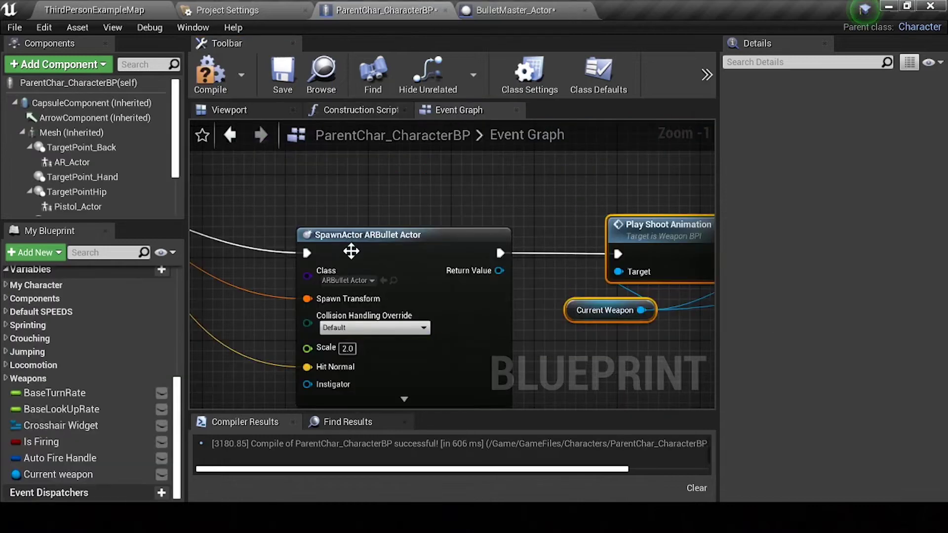
# - Change the SpawnActor class from ARBullet Actor to Bullet Master Actor
pyautogui.scroll(-3, 349, 250)
pyautogui.click(84, 6)
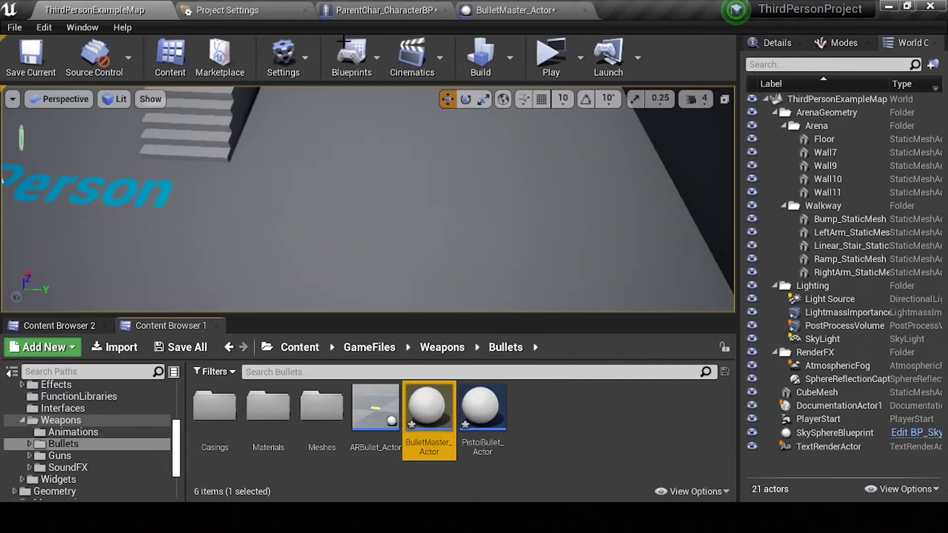
pyautogui.click(381, 9)
pyautogui.click(472, 239)
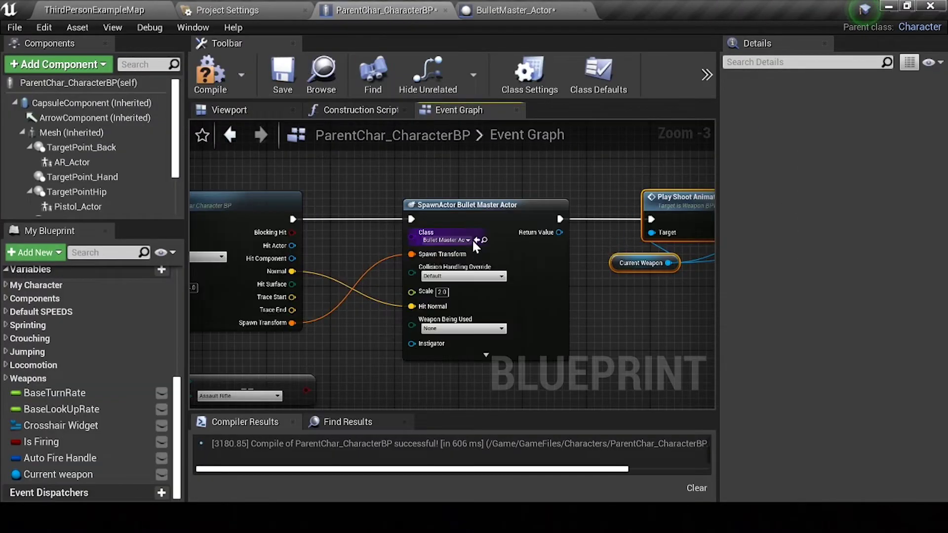
pyautogui.click(463, 329)
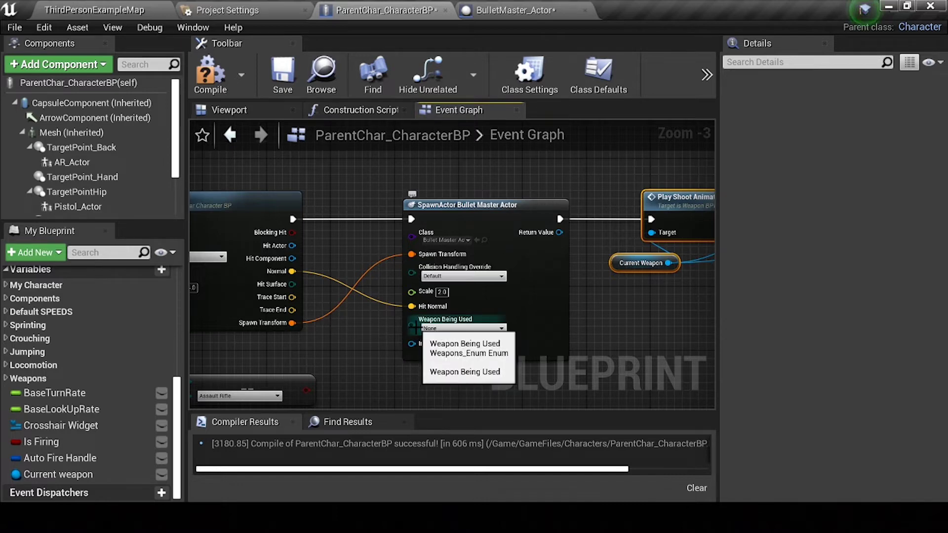
# - Replace the Assault Rifle enum with the Weapons Enum variable on Weapon Being Used
pyautogui.moveTo(328, 365); pyautogui.dragTo(528, 297, button='right')
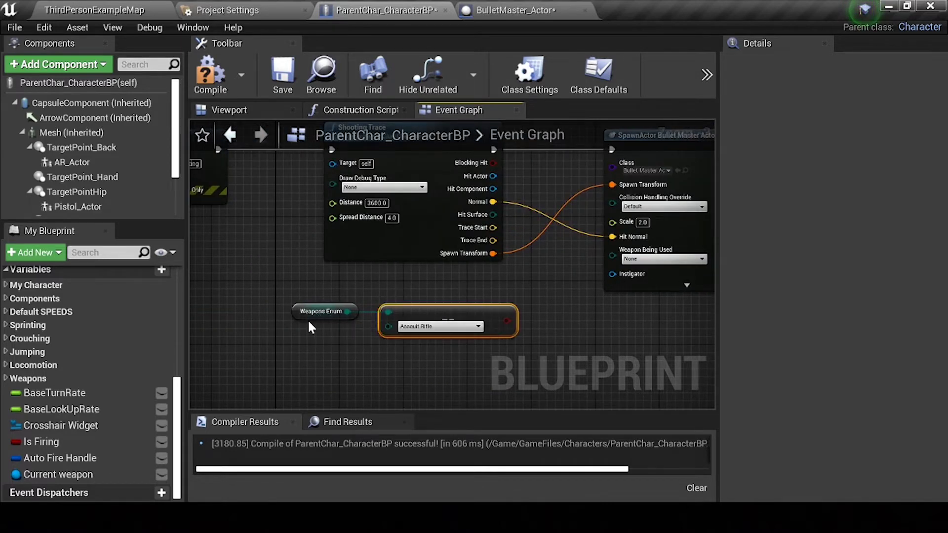
pyautogui.press('Delete')
pyautogui.click(296, 315)
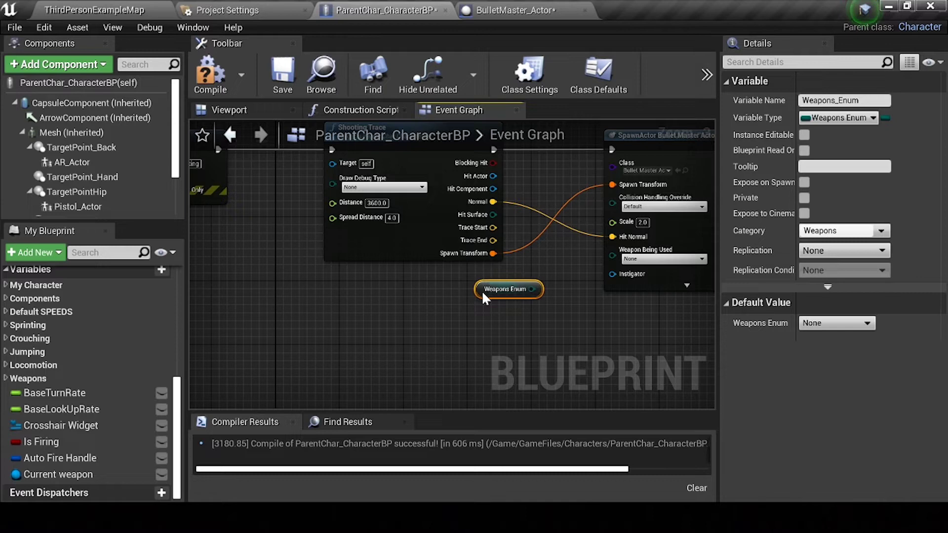
pyautogui.moveTo(484, 298)
pyautogui.mouseDown()
pyautogui.moveTo(459, 290)
pyautogui.moveTo(508, 287)
pyautogui.mouseUp()
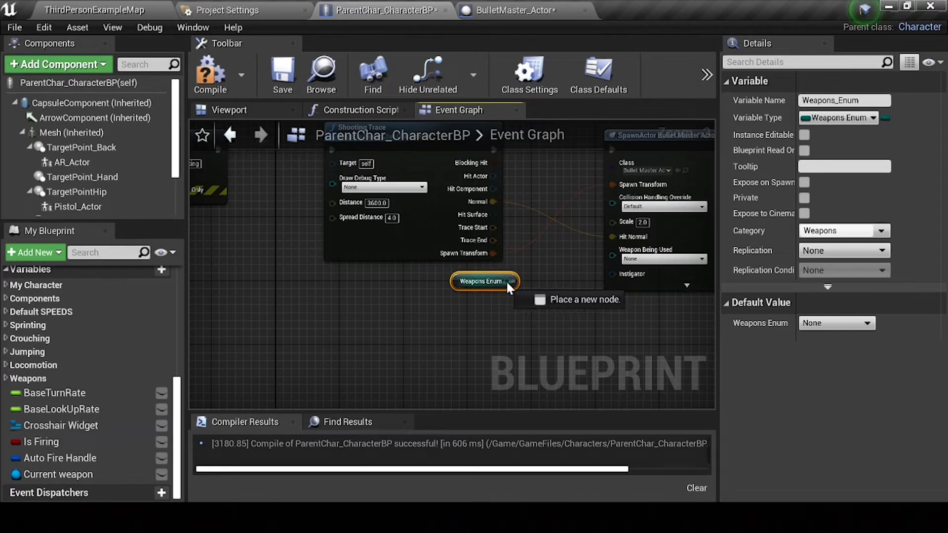
pyautogui.moveTo(612, 266); pyautogui.dragTo(613, 258)
pyautogui.scroll(2, 501, 275)
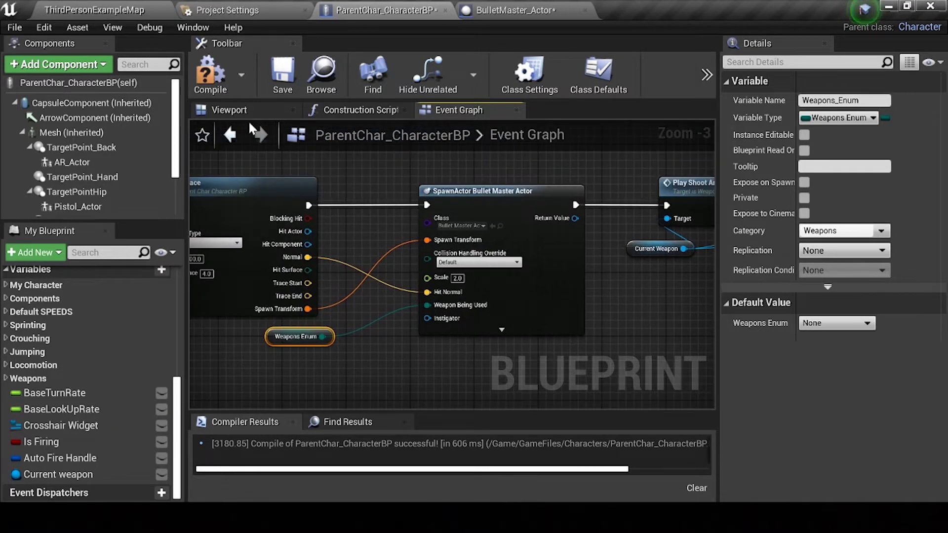
pyautogui.click(517, 9)
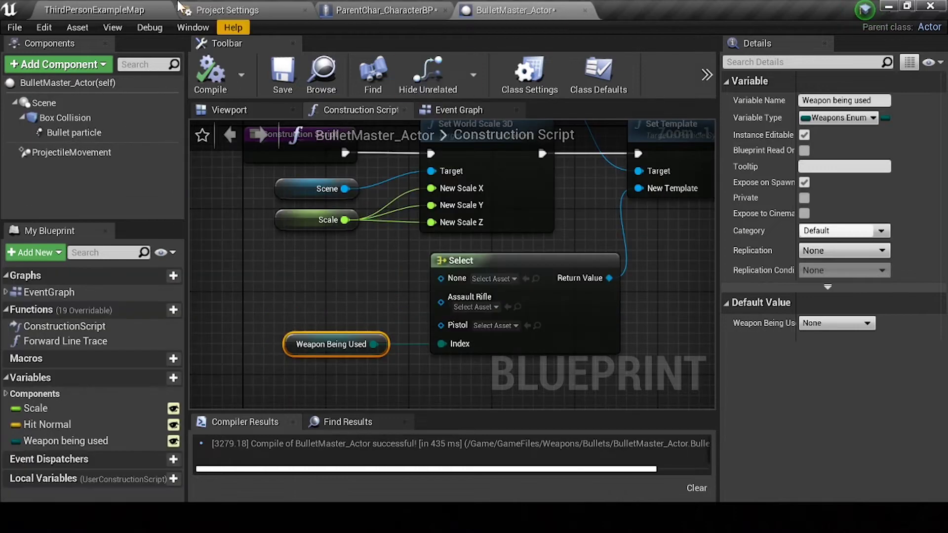
# - Save all modified blueprints from the level editor
pyautogui.click(124, 7)
pyautogui.click(181, 347)
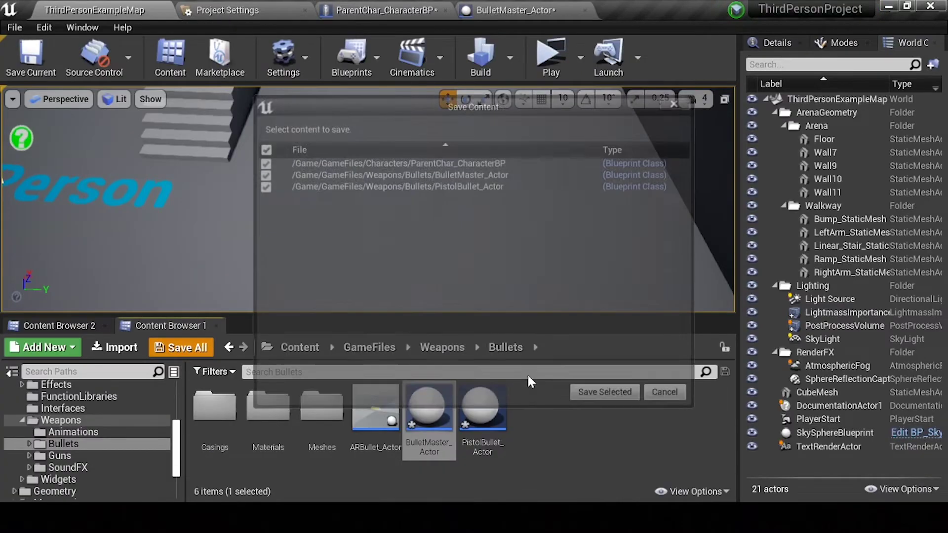
pyautogui.click(588, 390)
# - Force-delete ARBullet_Actor and PistolBullet_Actor from the Bullets folder
pyautogui.click(390, 417)
pyautogui.keyDown('ctrl'); pyautogui.click(481, 417); pyautogui.keyUp('ctrl')
pyautogui.press('Delete')
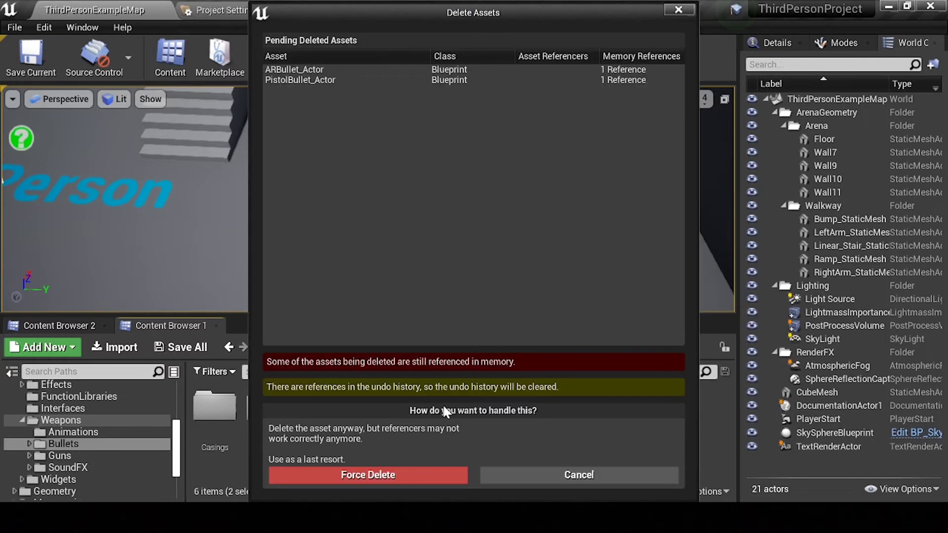
pyautogui.click(451, 474)
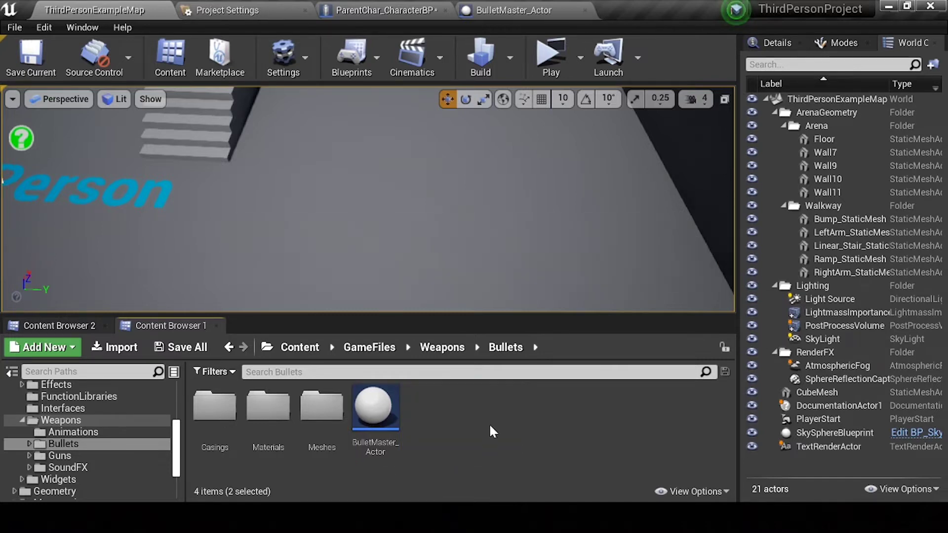
pyautogui.click(514, 7)
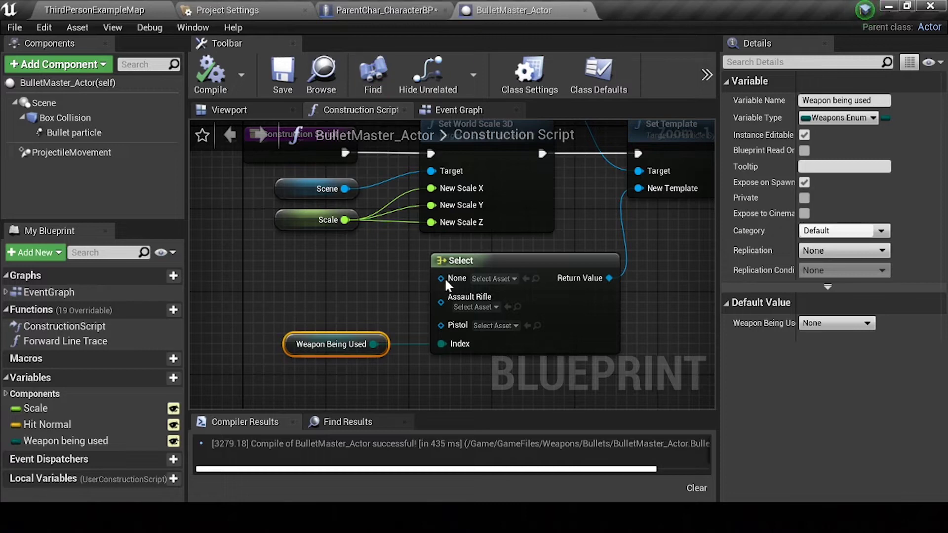
# - Set the Select node's Assault Rifle option to the tracer particle from the Content Browser
pyautogui.click(489, 307)
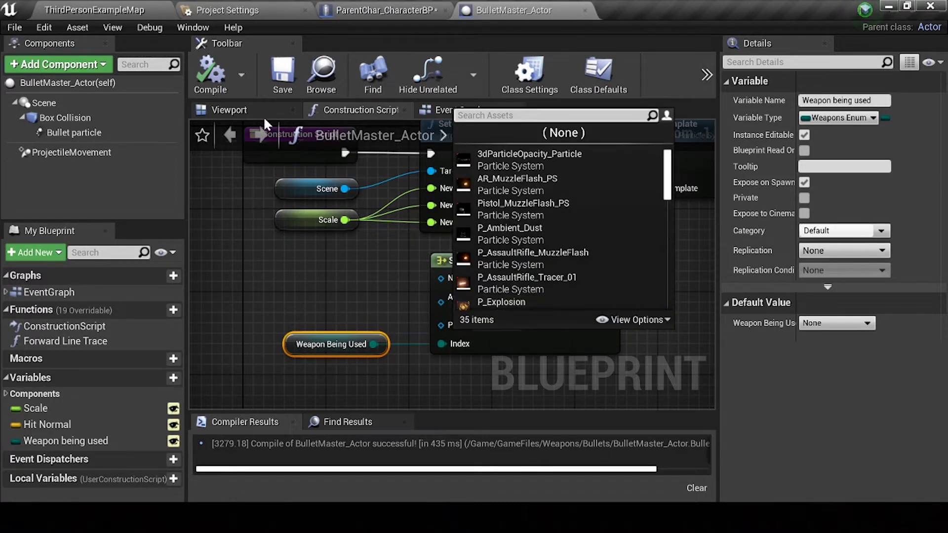
pyautogui.click(263, 114)
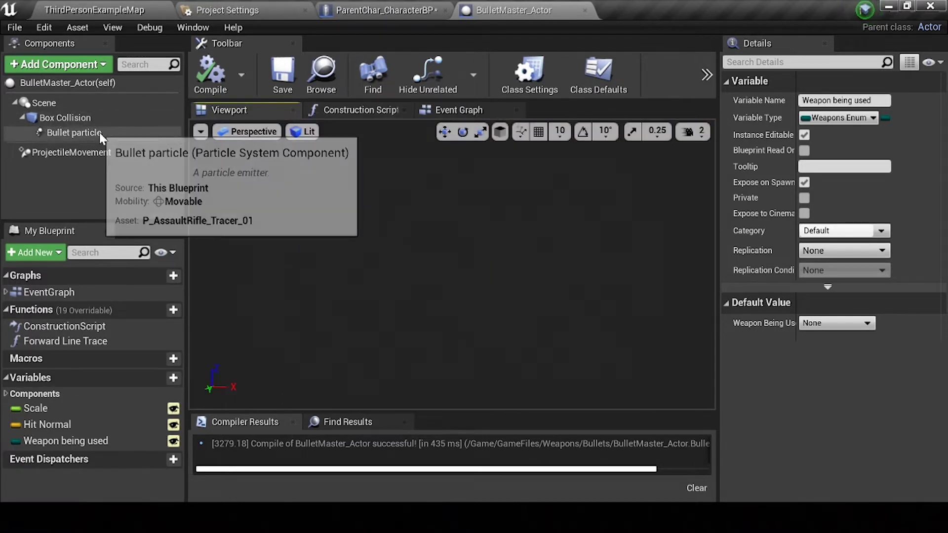
pyautogui.click(99, 133)
pyautogui.click(878, 386)
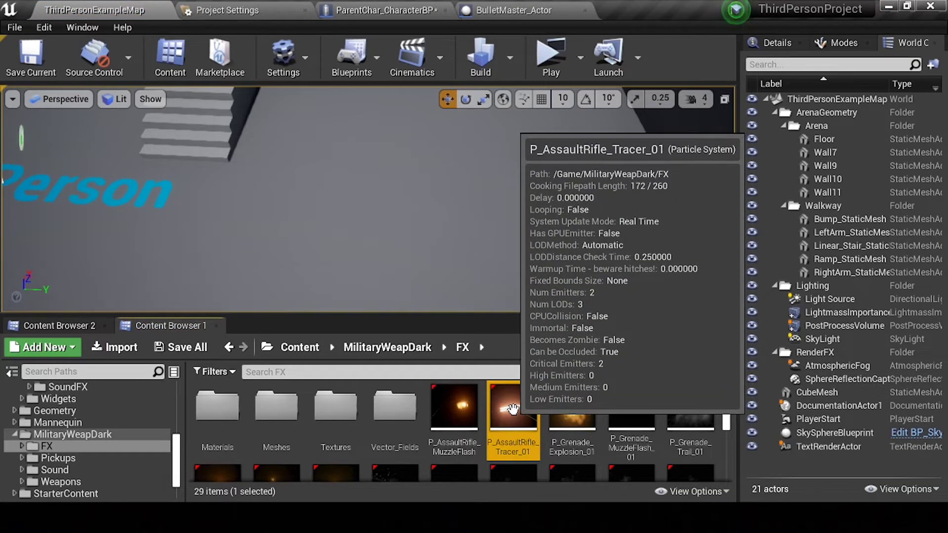
pyautogui.click(383, 10)
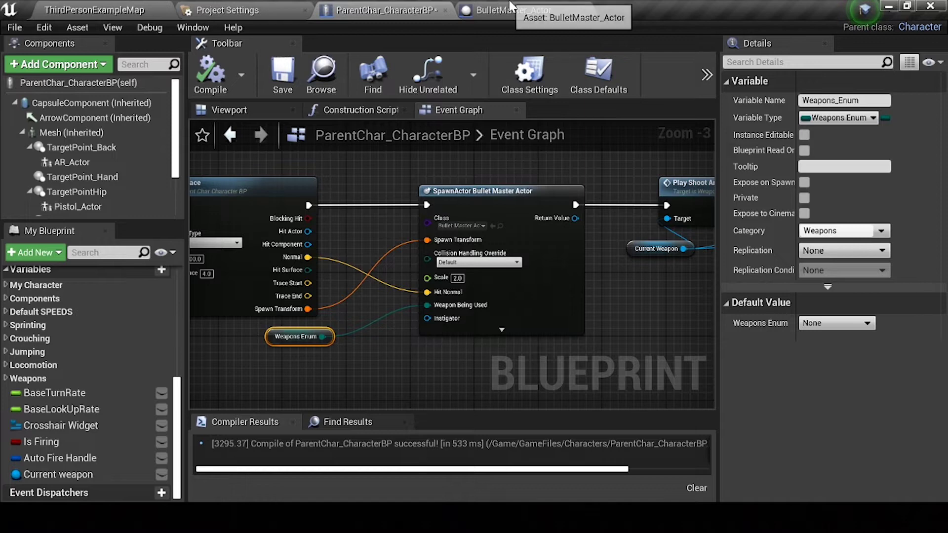
pyautogui.click(511, 9)
pyautogui.click(360, 110)
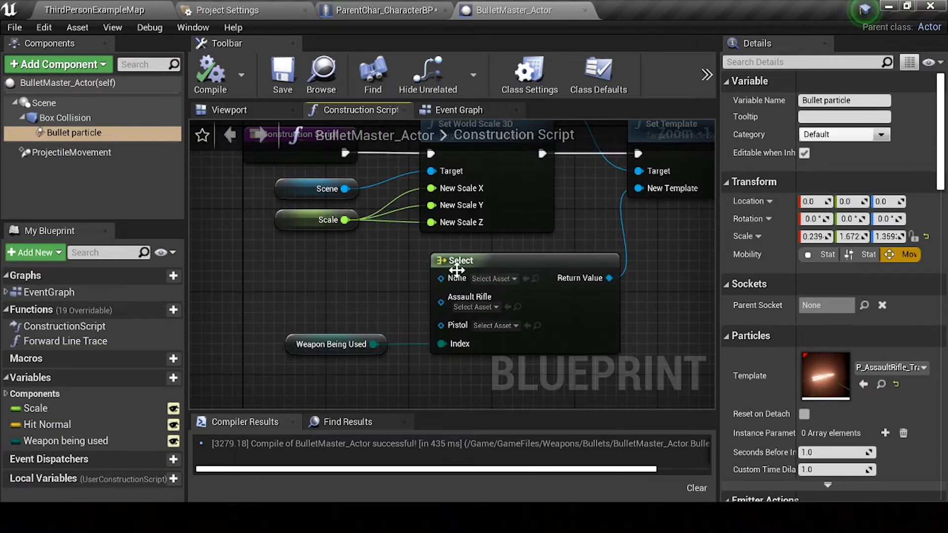
pyautogui.click(508, 306)
# - Set the Select node's Pistol option to P_Pistol_Tracer_01
pyautogui.click(99, 10)
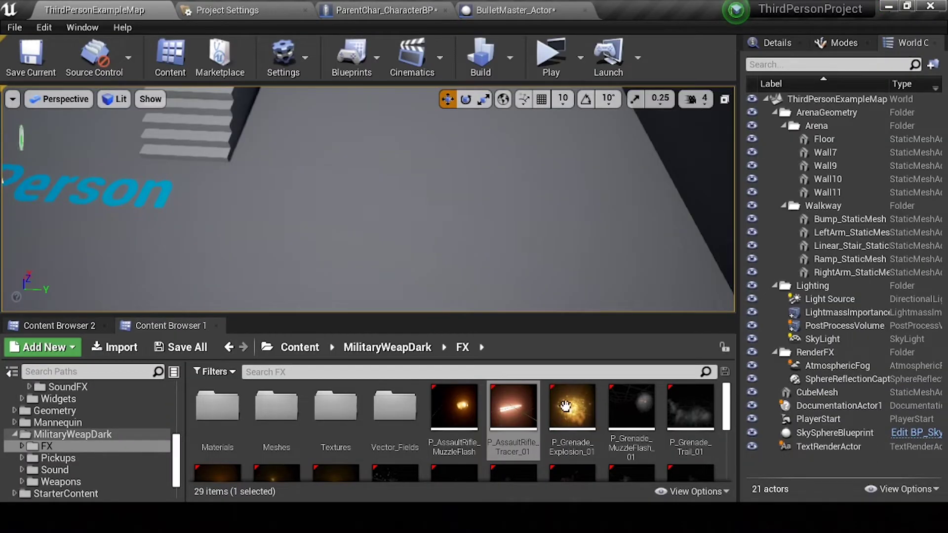
pyautogui.scroll(-3, 560, 412)
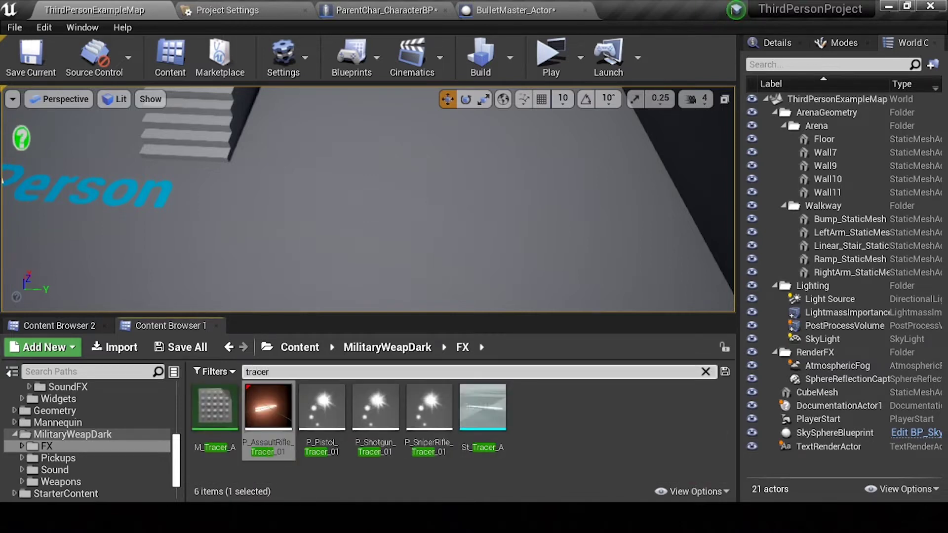
pyautogui.click(334, 420)
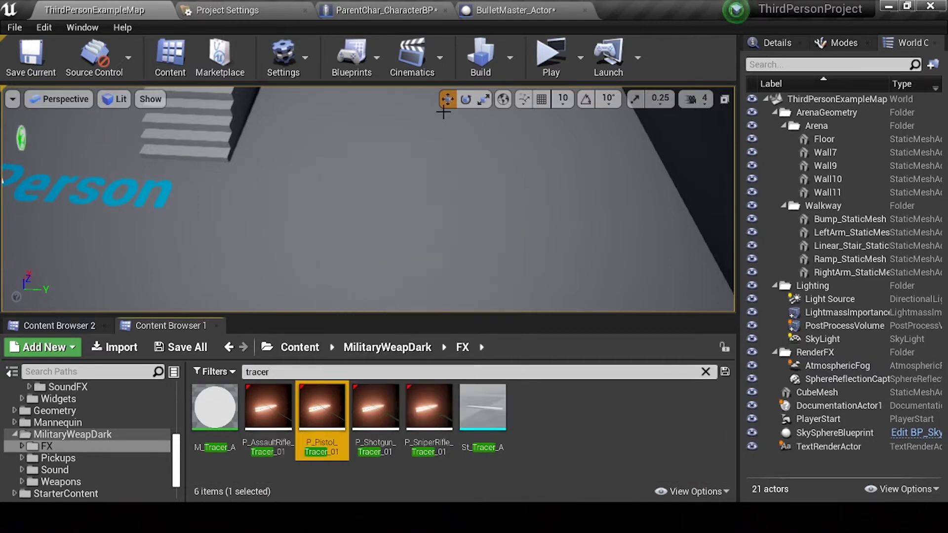
pyautogui.click(488, 11)
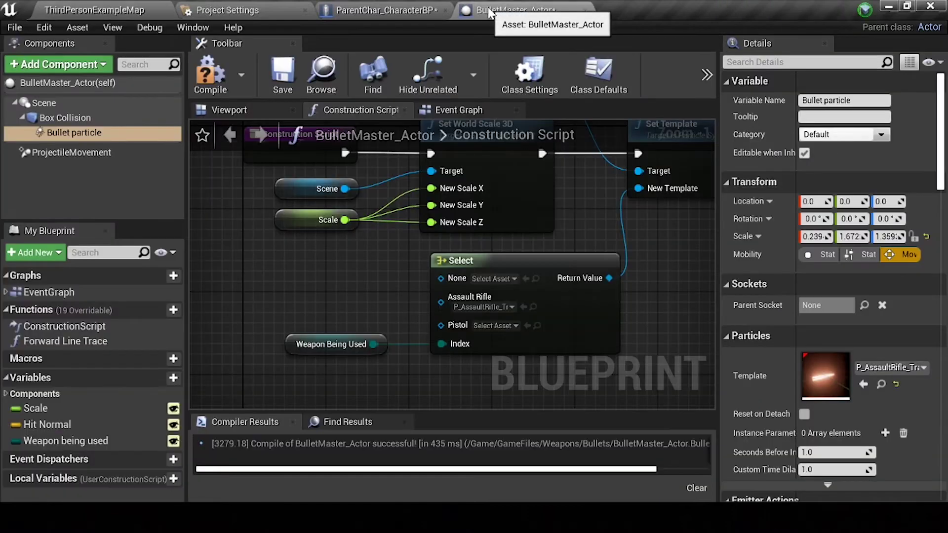
pyautogui.click(526, 328)
pyautogui.moveTo(449, 362); pyautogui.dragTo(450, 353)
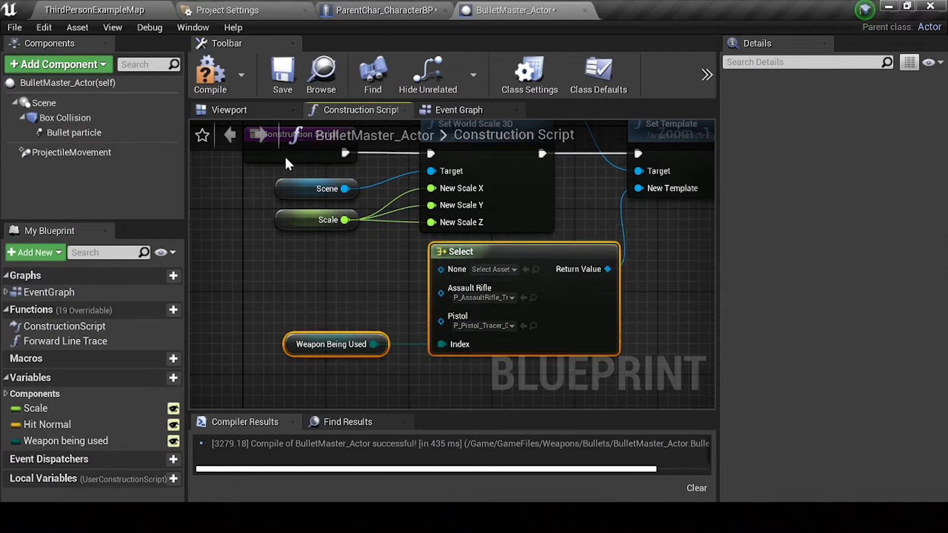
# - Compile BulletMaster_Actor and frame the whole construction script
pyautogui.click(223, 87)
pyautogui.scroll(-2, 430, 252)
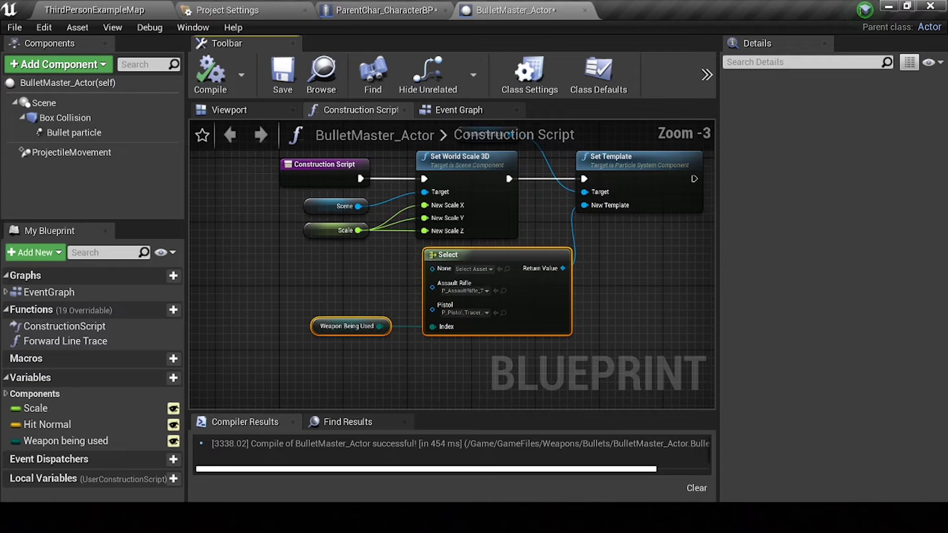
pyautogui.moveTo(514, 211); pyautogui.dragTo(424, 289, button='right')
pyautogui.click(147, 9)
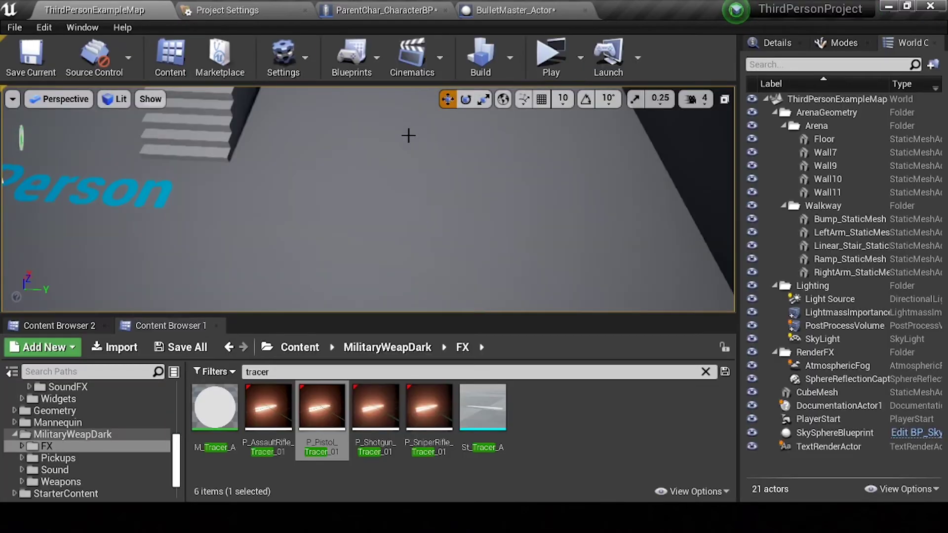
# - Clear the tracer search and bring ParentChar_CharacterBP's firing logic into view
pyautogui.click(705, 372)
pyautogui.click(380, 10)
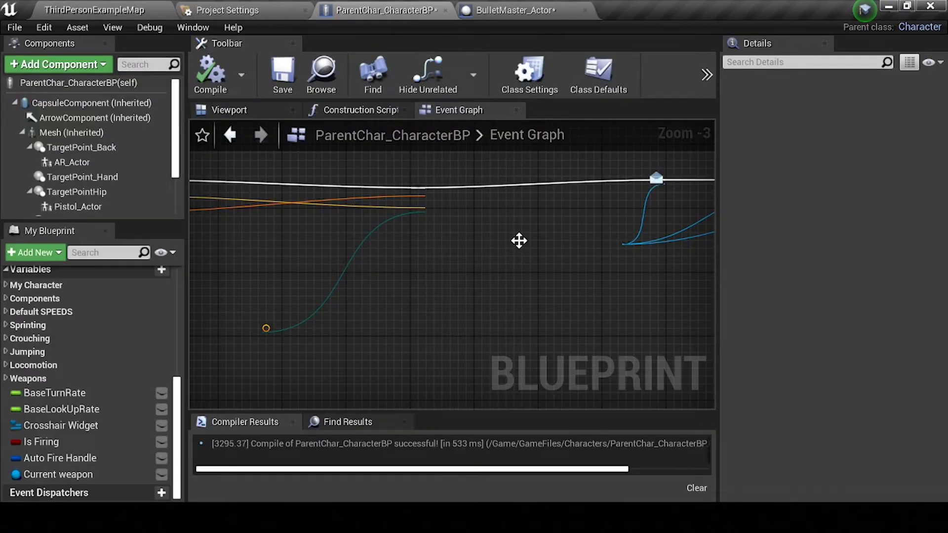
pyautogui.scroll(1, 511, 236)
pyautogui.scroll(1, 511, 237)
pyautogui.moveTo(568, 277)
pyautogui.mouseDown(button='right')
pyautogui.moveTo(553, 369)
pyautogui.moveTo(622, 325)
pyautogui.mouseUp(button='right')
pyautogui.scroll(3, 85, 368)
pyautogui.scroll(2, 85, 368)
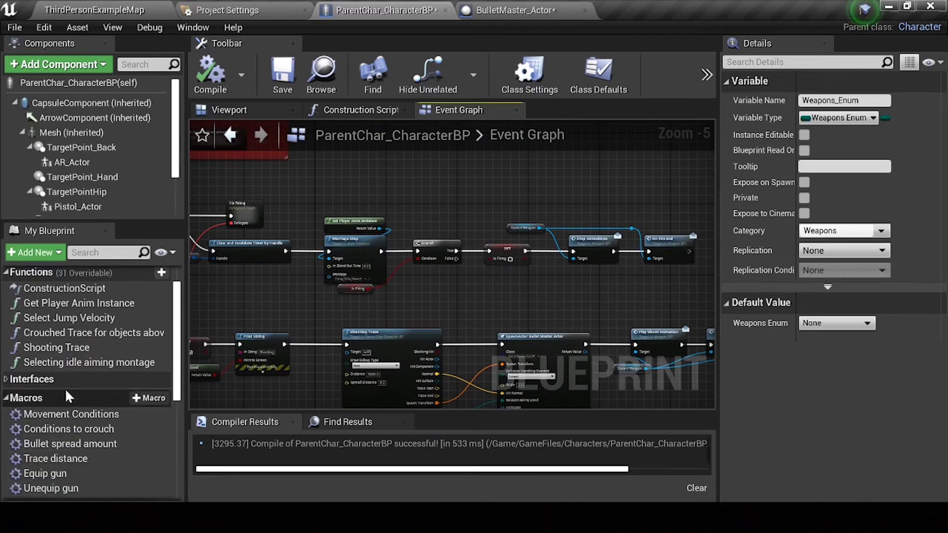
# - Review the Selecting idle aiming montage function, moving the Weapons Enum node left
pyautogui.doubleClick(84, 365)
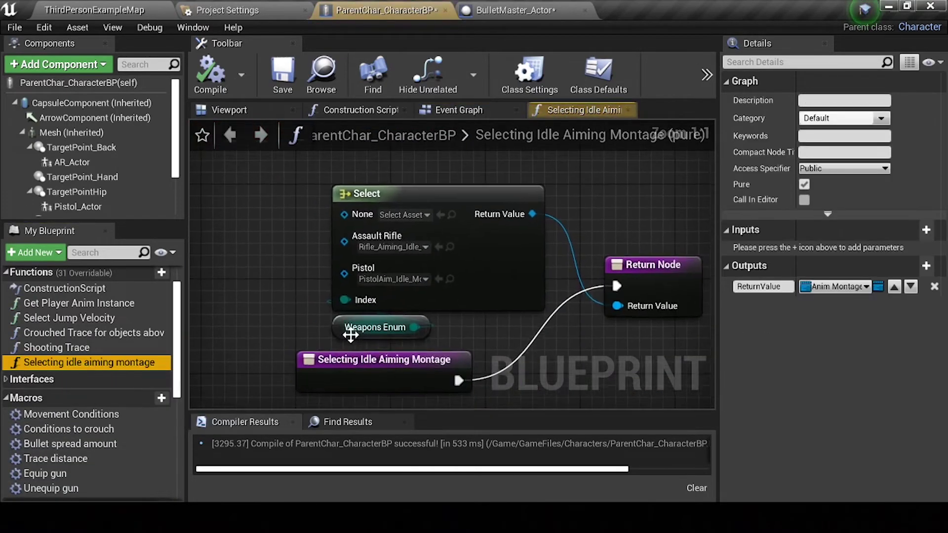
pyautogui.moveTo(355, 335); pyautogui.dragTo(432, 293, button='right')
pyautogui.moveTo(431, 292); pyautogui.dragTo(316, 272)
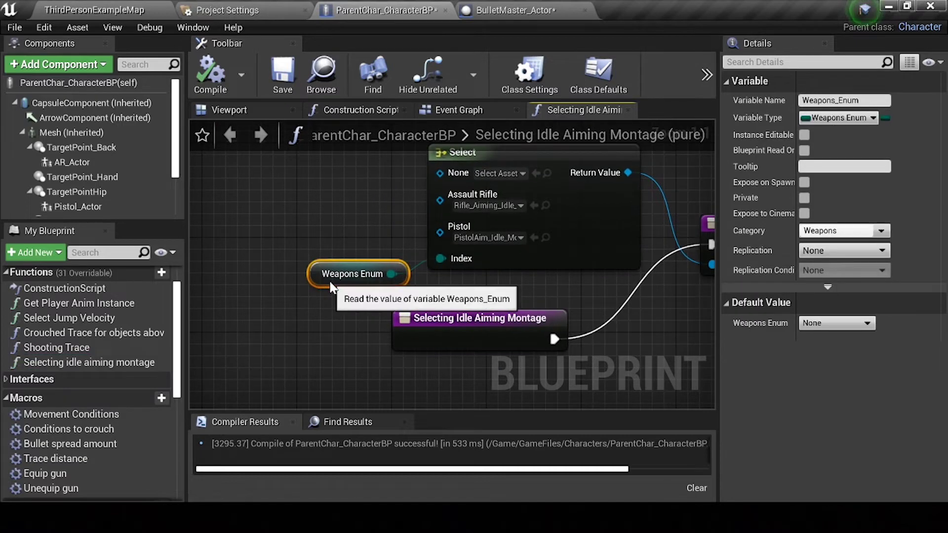
pyautogui.scroll(-1, 329, 280)
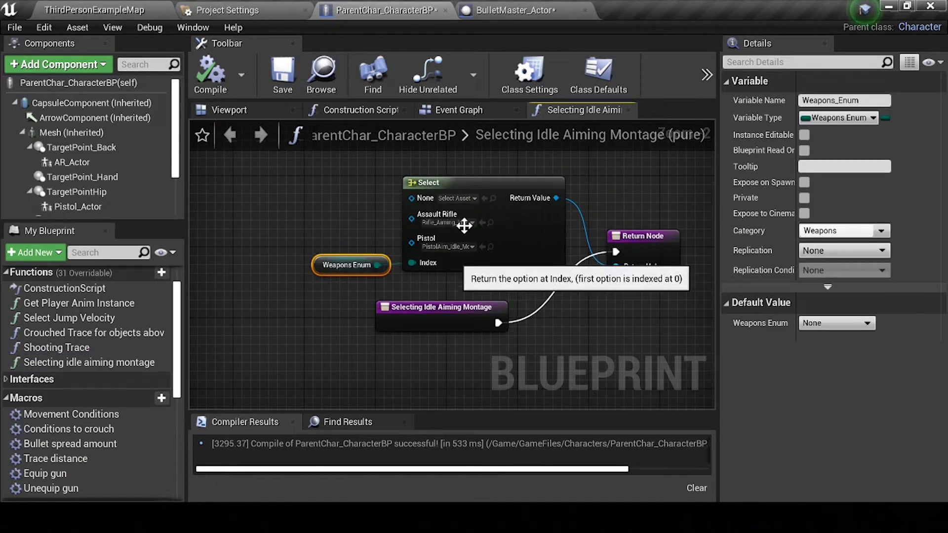
pyautogui.click(482, 109)
# - Inspect the TO firing collapsed graph, then frame the Event Graph's red and teal comment groups
pyautogui.scroll(2, 494, 294)
pyautogui.scroll(-1, 469, 287)
pyautogui.click(470, 289)
pyautogui.doubleClick(475, 291)
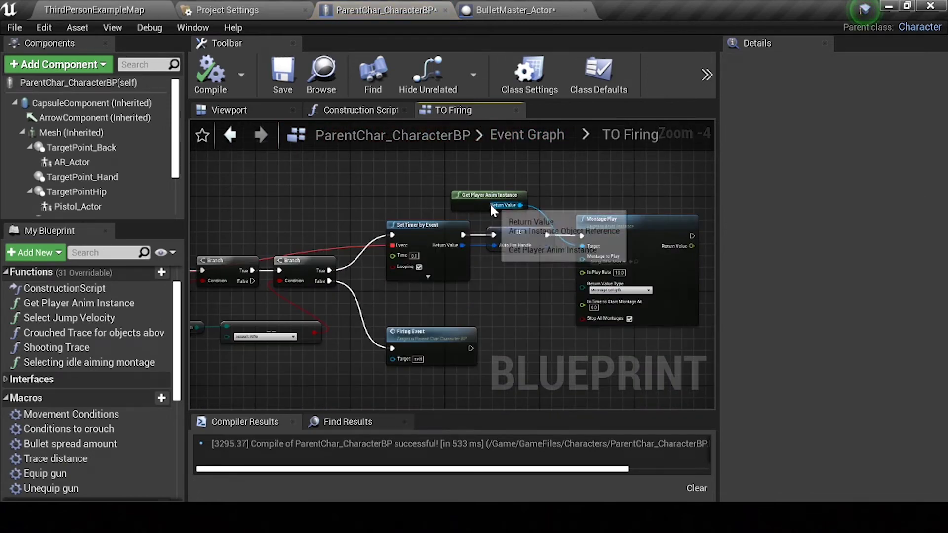
pyautogui.click(505, 136)
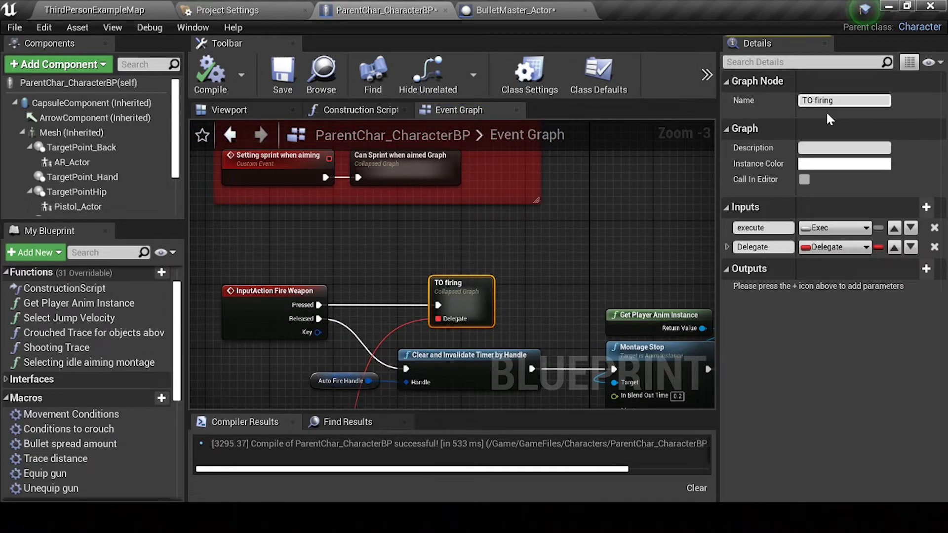
pyautogui.scroll(-4, 504, 270)
pyautogui.scroll(-2, 512, 313)
pyautogui.scroll(3, 450, 339)
pyautogui.moveTo(328, 211); pyautogui.dragTo(274, 251, button='right')
pyautogui.scroll(1, 444, 247)
pyautogui.scroll(1, 504, 220)
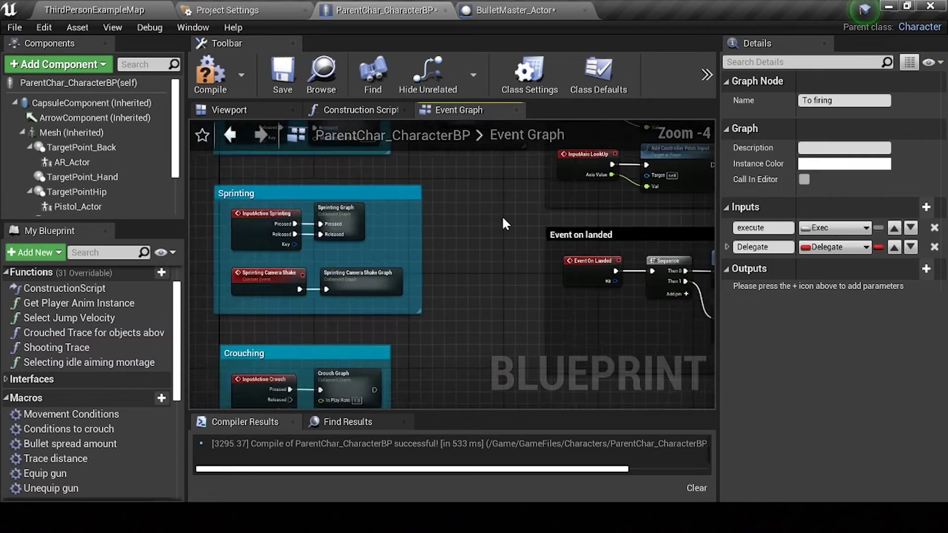
pyautogui.scroll(-4, 442, 274)
pyautogui.moveTo(441, 274); pyautogui.dragTo(462, 280, button='right')
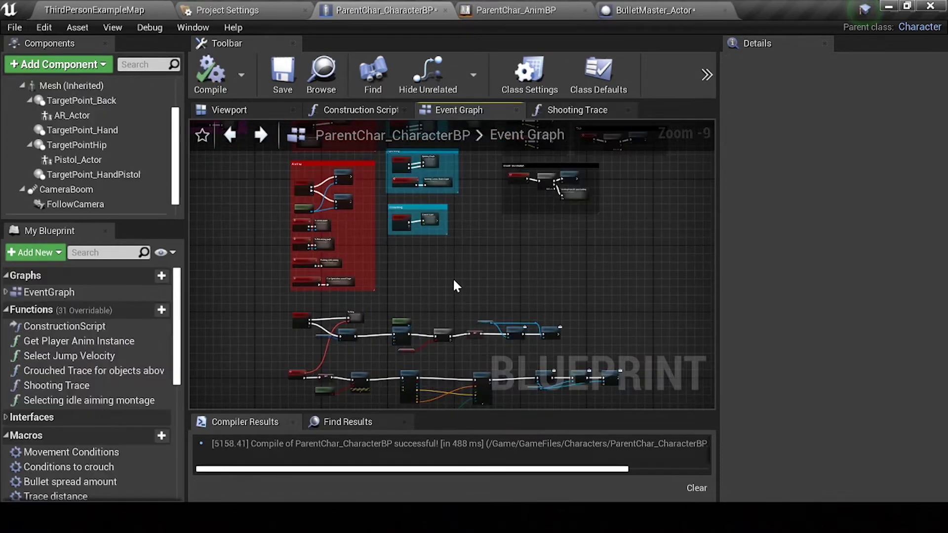
# - Open the Shooting Trace function and bring the Break Hit Result node into view
pyautogui.scroll(1, 460, 309)
pyautogui.scroll(1, 454, 296)
pyautogui.scroll(2, 455, 340)
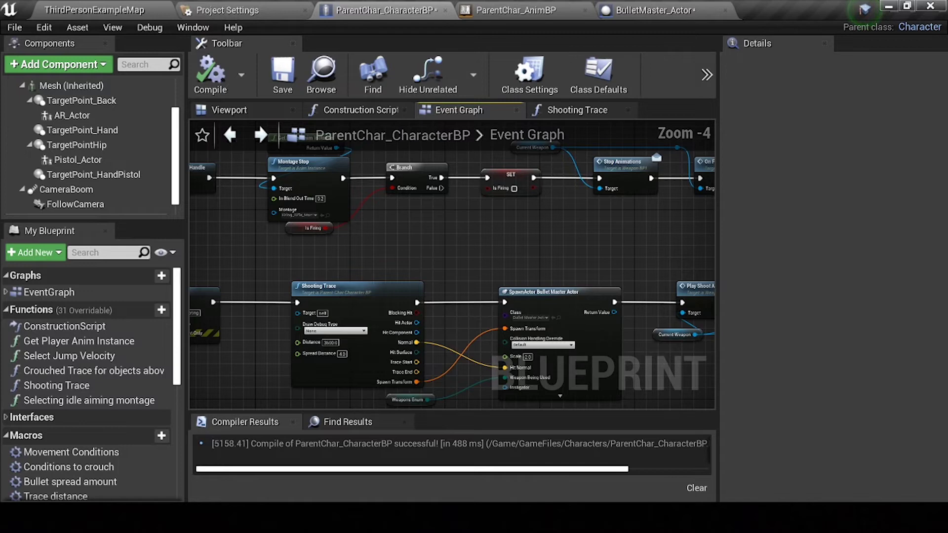
pyautogui.moveTo(499, 348); pyautogui.dragTo(467, 294, button='right')
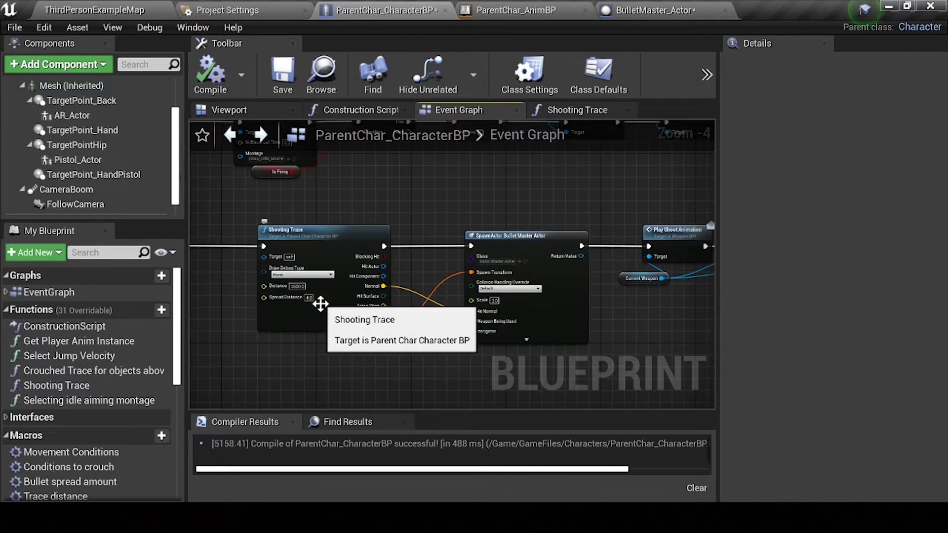
pyautogui.doubleClick(319, 307)
pyautogui.scroll(2, 381, 245)
pyautogui.moveTo(318, 295)
pyautogui.mouseDown(button='right')
pyautogui.moveTo(337, 349)
pyautogui.moveTo(525, 330)
pyautogui.mouseUp(button='right')
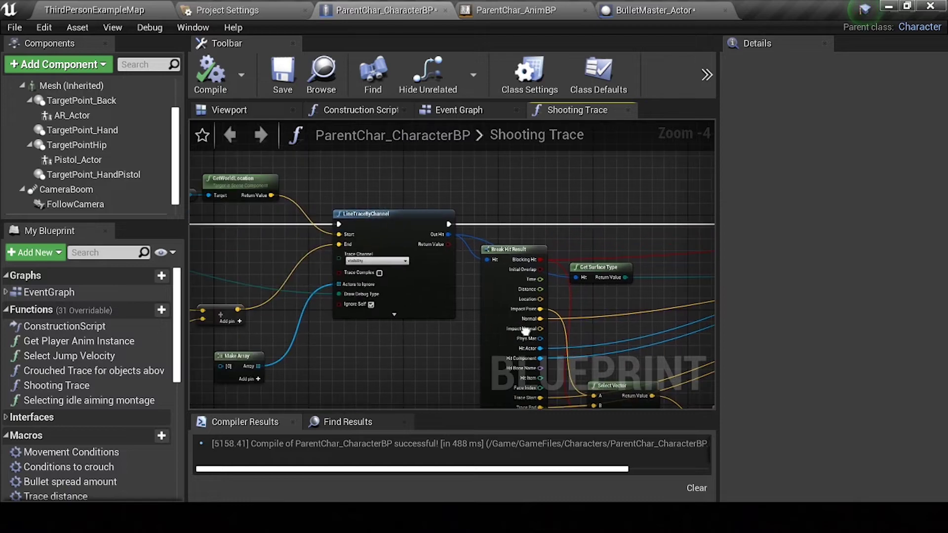
pyautogui.moveTo(508, 293); pyautogui.dragTo(344, 249, button='right')
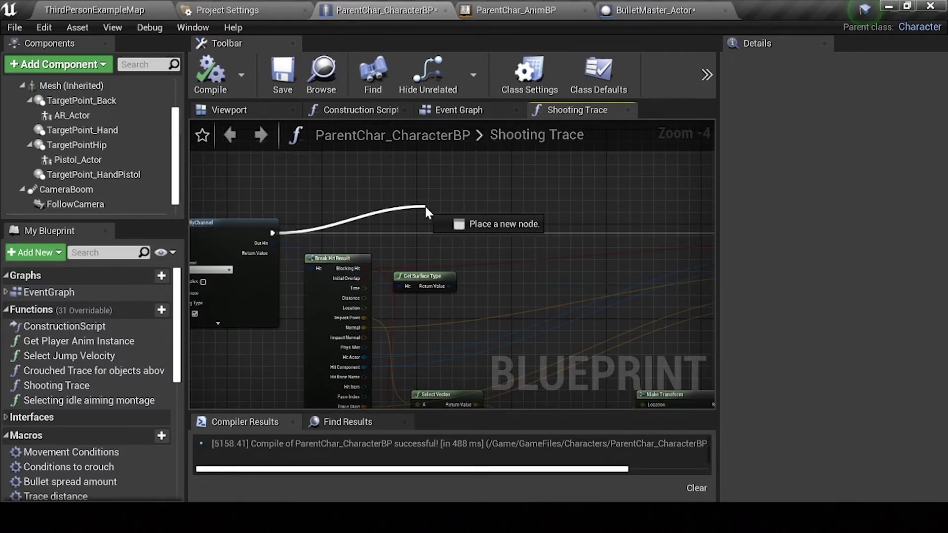
# - Add a Print String after the line trace that prints the hit Distance
pyautogui.moveTo(272, 233); pyautogui.dragTo(425, 206)
pyautogui.write('print str')
pyautogui.press('Return')
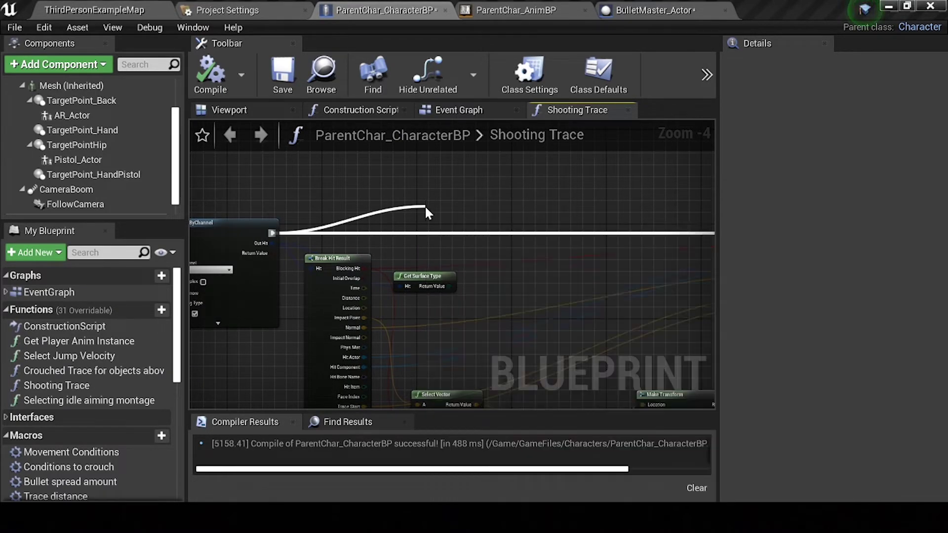
pyautogui.moveTo(444, 208); pyautogui.dragTo(543, 219)
pyautogui.moveTo(364, 298); pyautogui.dragTo(530, 244)
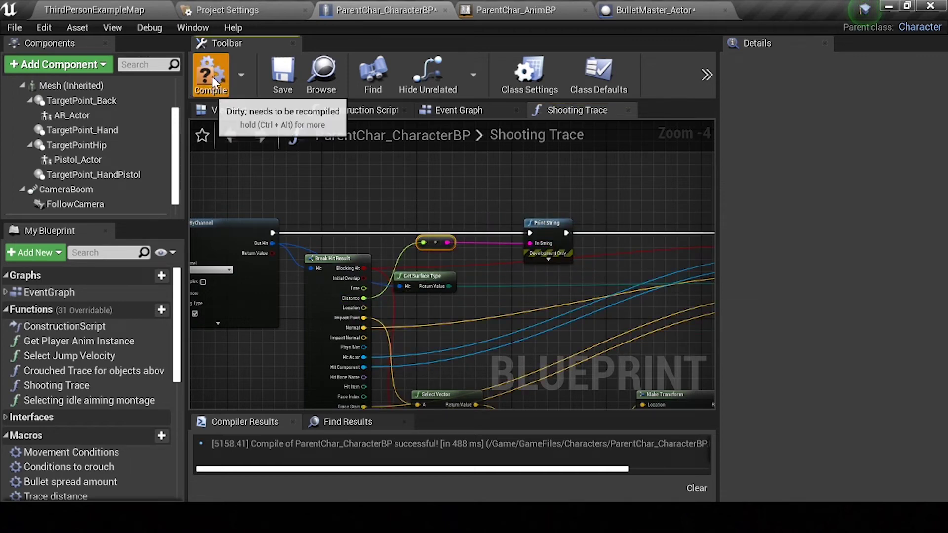
pyautogui.click(126, 7)
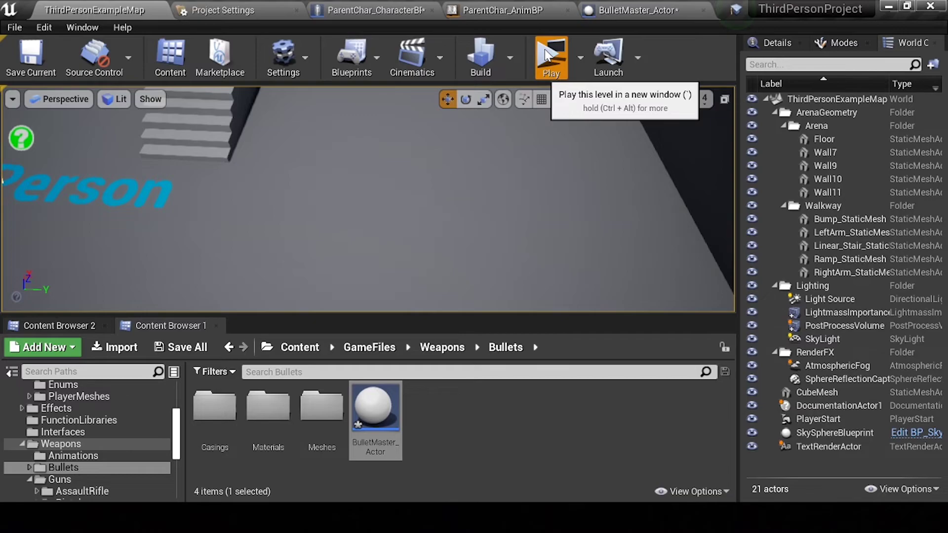
# - Play-test with the assault rifle, firing repeatedly at the floor to print hit distances
pyautogui.click(546, 55)
pyautogui.doubleClick(544, 79)
pyautogui.press('q')
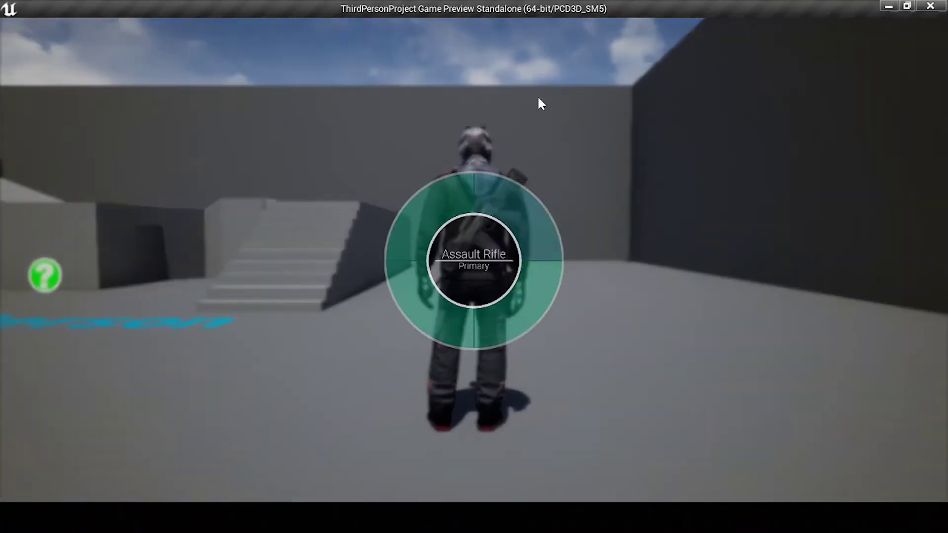
pyautogui.rightClick(474, 261)
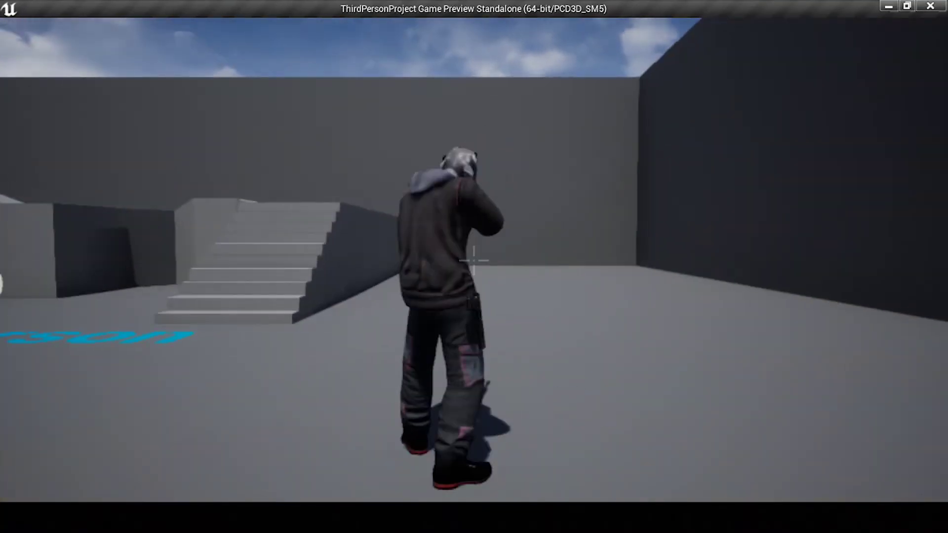
pyautogui.click(474, 261)
pyautogui.click(474, 261)
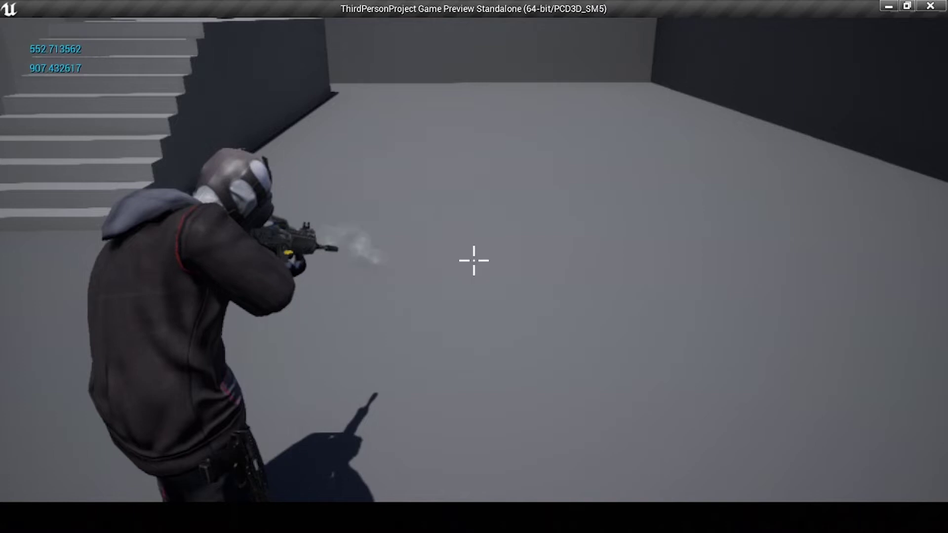
pyautogui.click(474, 261)
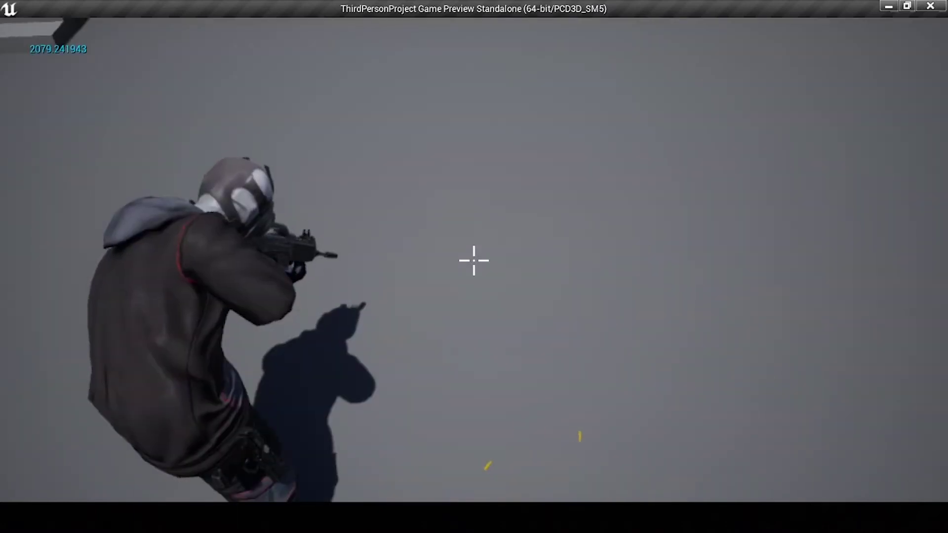
pyautogui.click(474, 261)
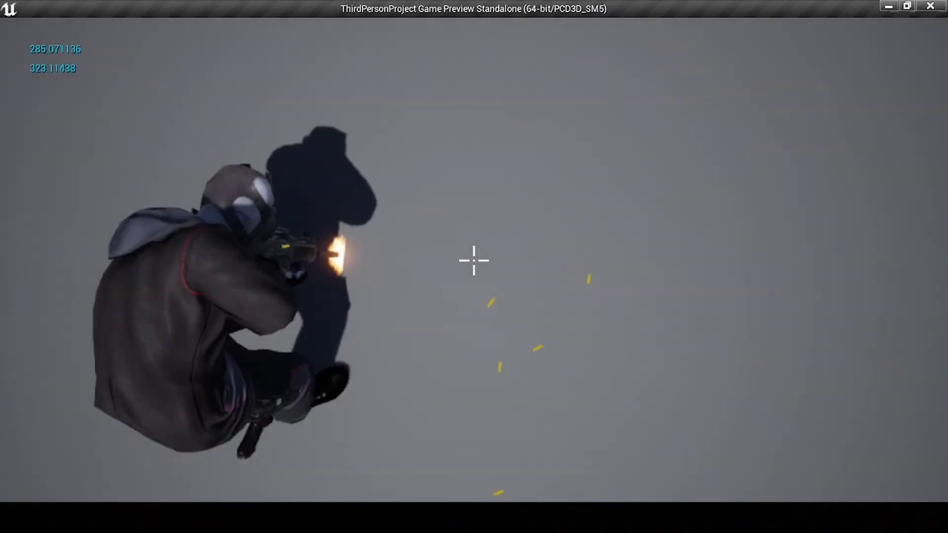
pyautogui.click(475, 261)
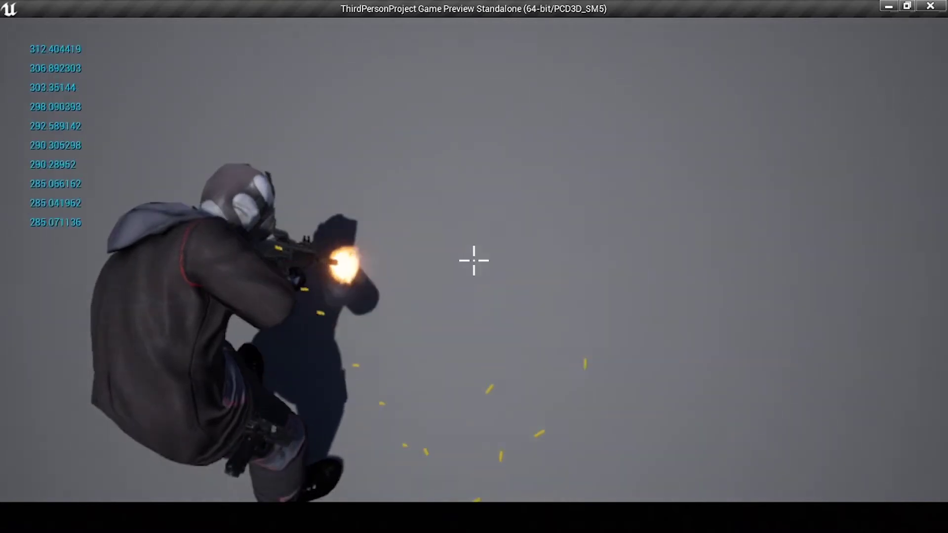
pyautogui.click(474, 260)
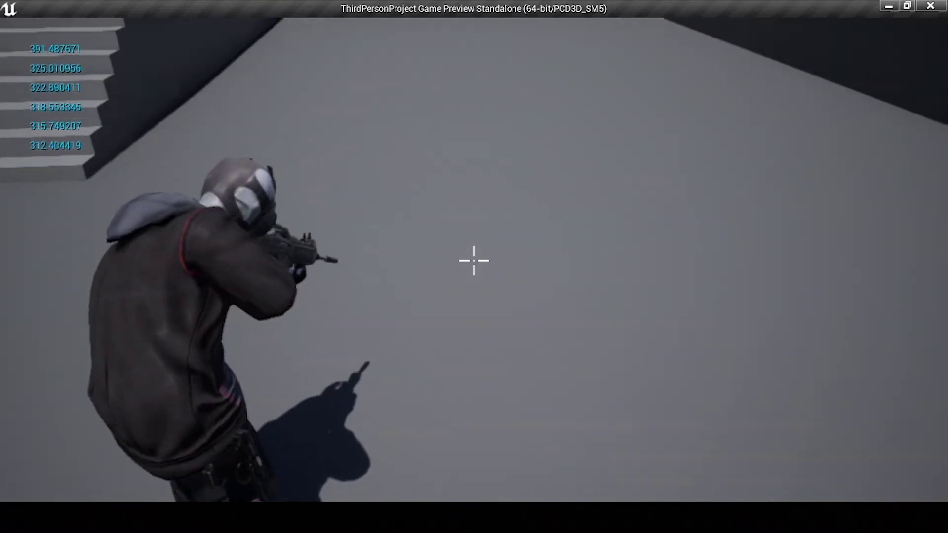
pyautogui.click(474, 261)
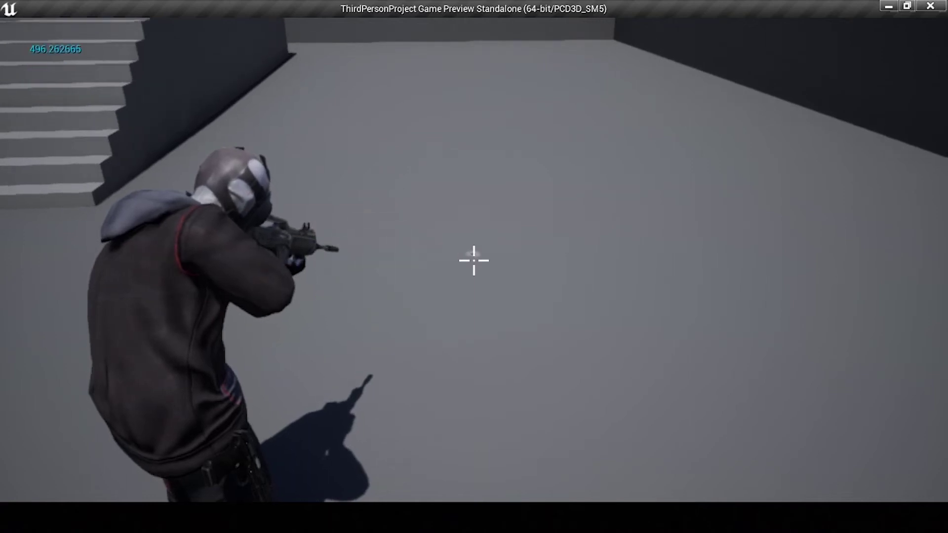
pyautogui.click(474, 261)
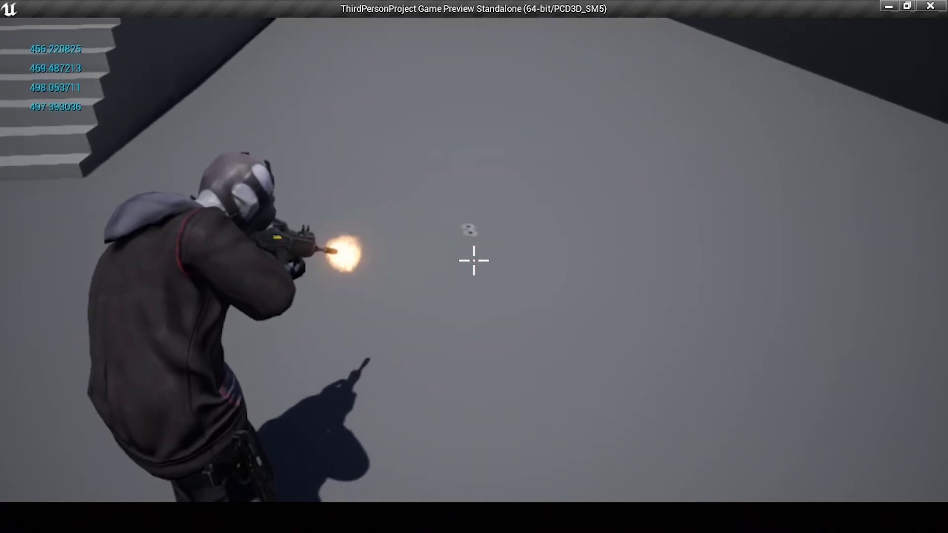
pyautogui.click(474, 260)
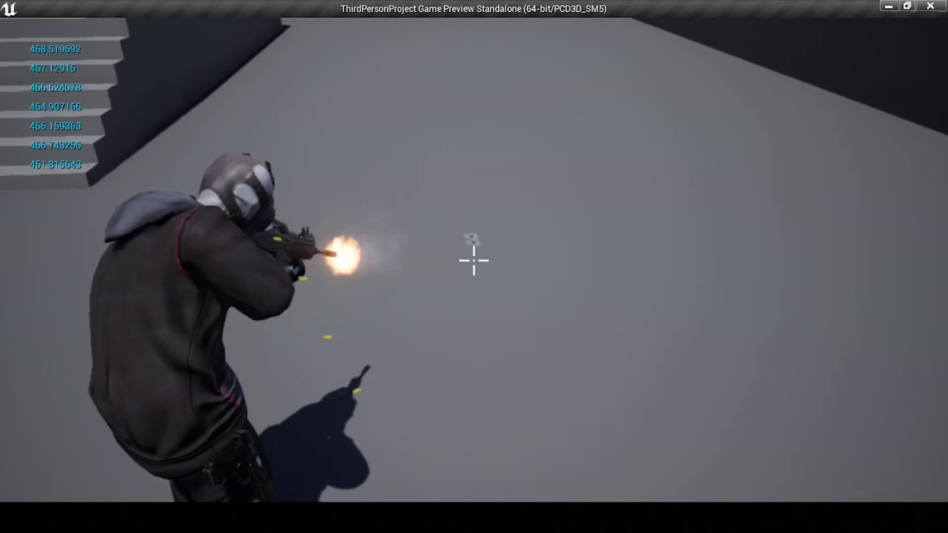
pyautogui.press('Escape')
pyautogui.click(371, 2)
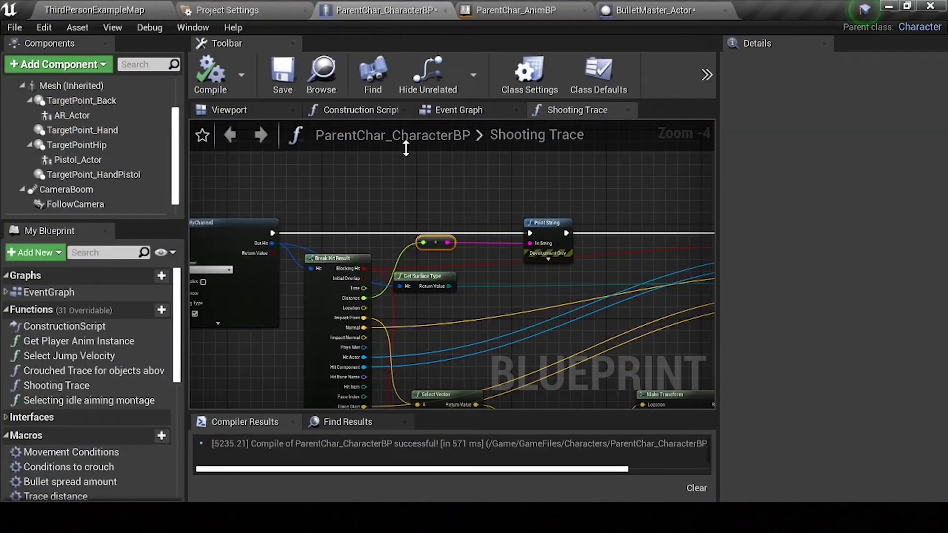
# - Delete the Print String and feed hit Distance into a float < comparison against 475
pyautogui.click(541, 244)
pyautogui.press('Delete')
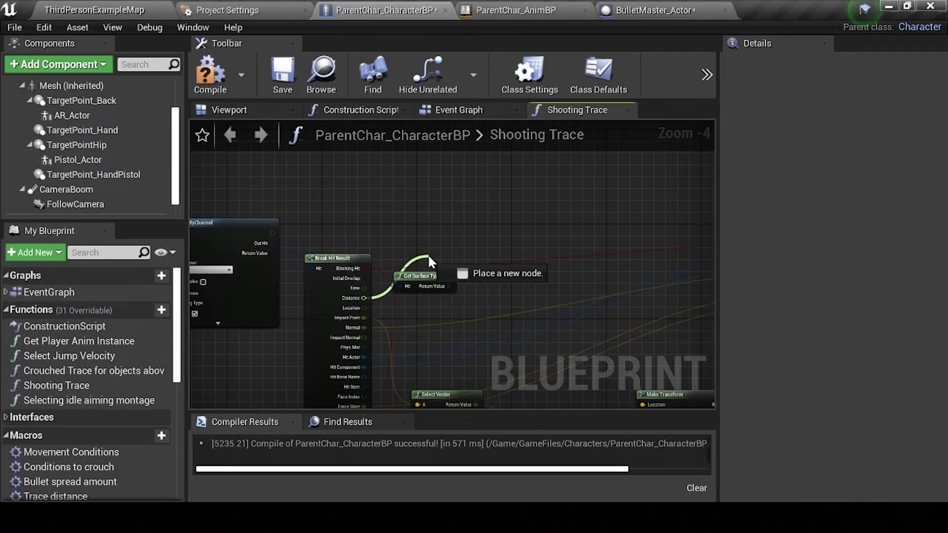
pyautogui.moveTo(364, 298); pyautogui.dragTo(428, 253)
pyautogui.write('<')
pyautogui.click(472, 266)
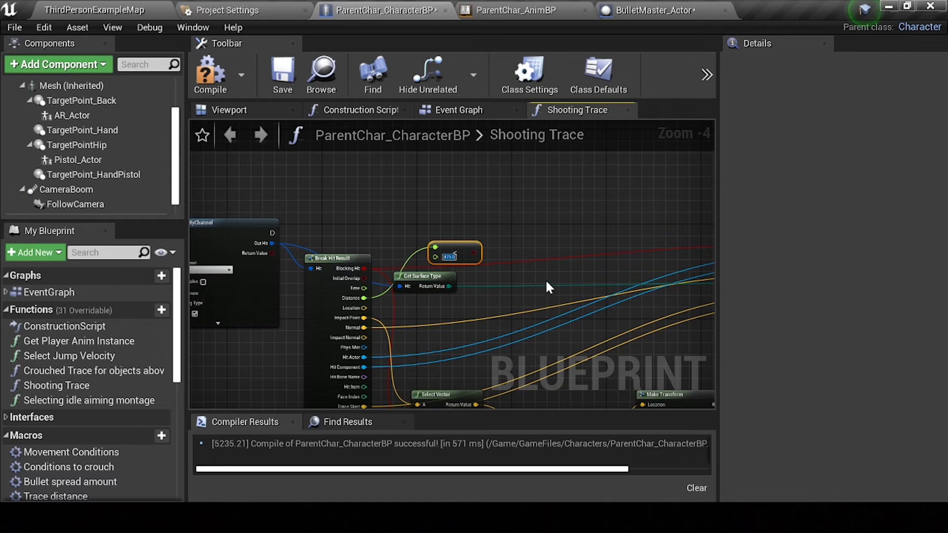
pyautogui.scroll(-2, 545, 279)
pyautogui.scroll(2, 512, 254)
pyautogui.moveTo(512, 251)
pyautogui.mouseDown(button='right')
pyautogui.moveTo(686, 249)
pyautogui.moveTo(666, 203)
pyautogui.mouseUp(button='right')
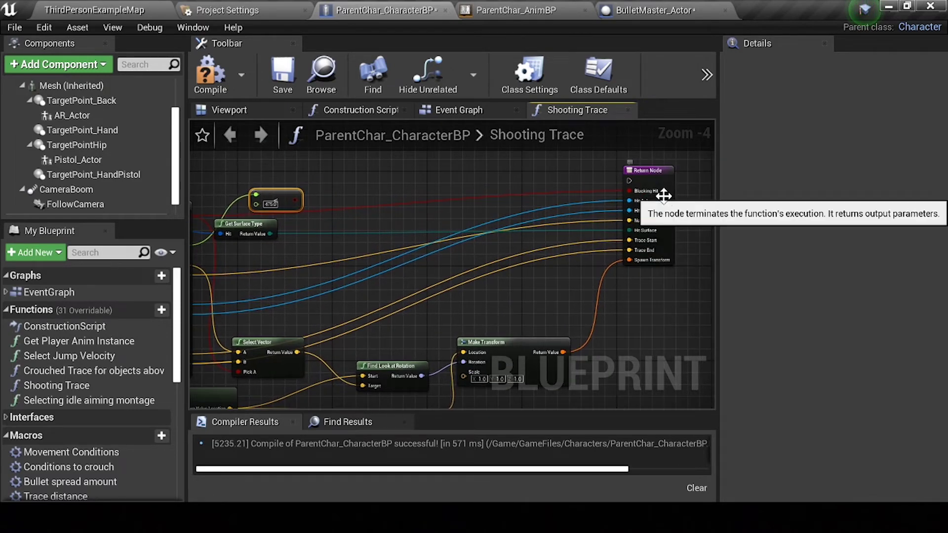
# - Move the Return Node's Normal output up to sit under bBlockingHit
pyautogui.click(667, 203)
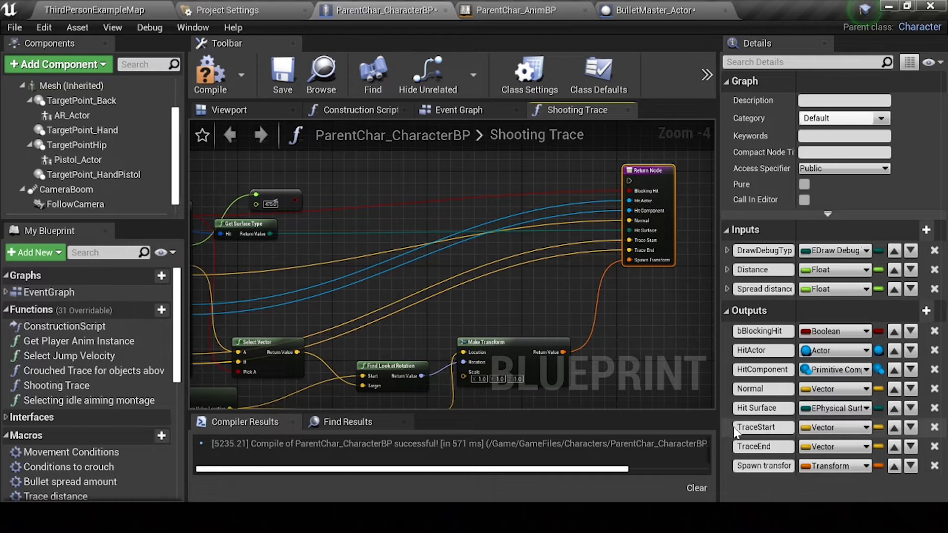
pyautogui.click(894, 389)
pyautogui.click(894, 370)
pyautogui.moveTo(441, 294); pyautogui.dragTo(531, 284, button='right')
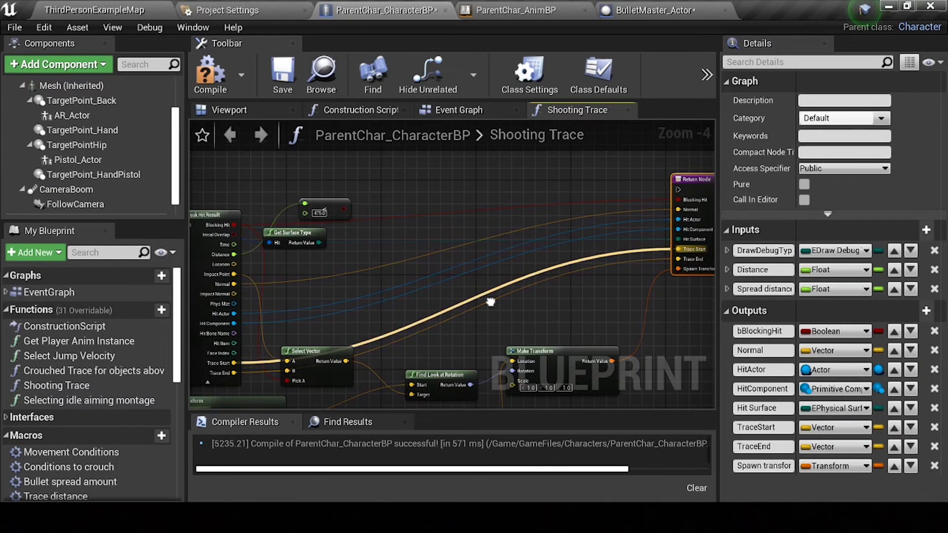
pyautogui.moveTo(707, 210); pyautogui.dragTo(663, 213, button='right')
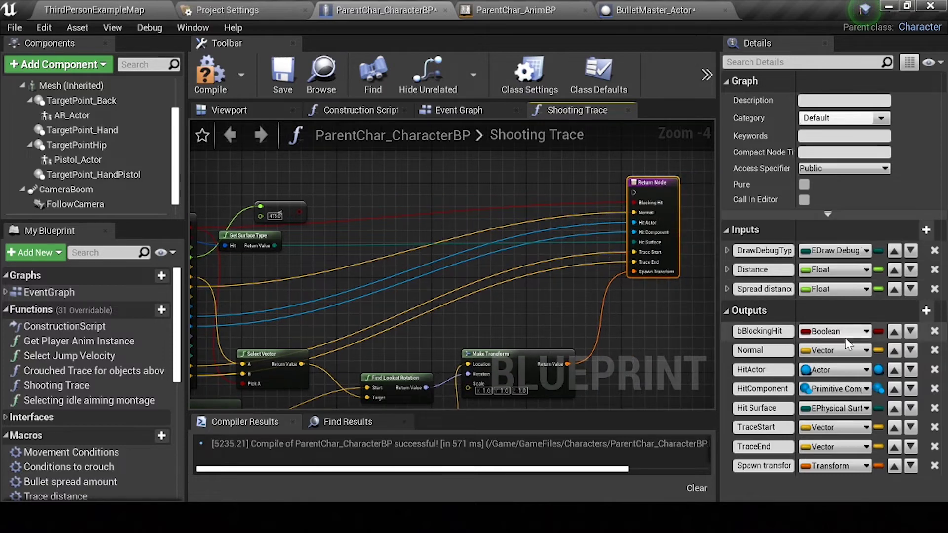
# - Move the Hit Surface output up to directly below bBlockingHit
pyautogui.click(895, 411)
pyautogui.click(896, 392)
pyautogui.click(895, 373)
pyautogui.click(895, 351)
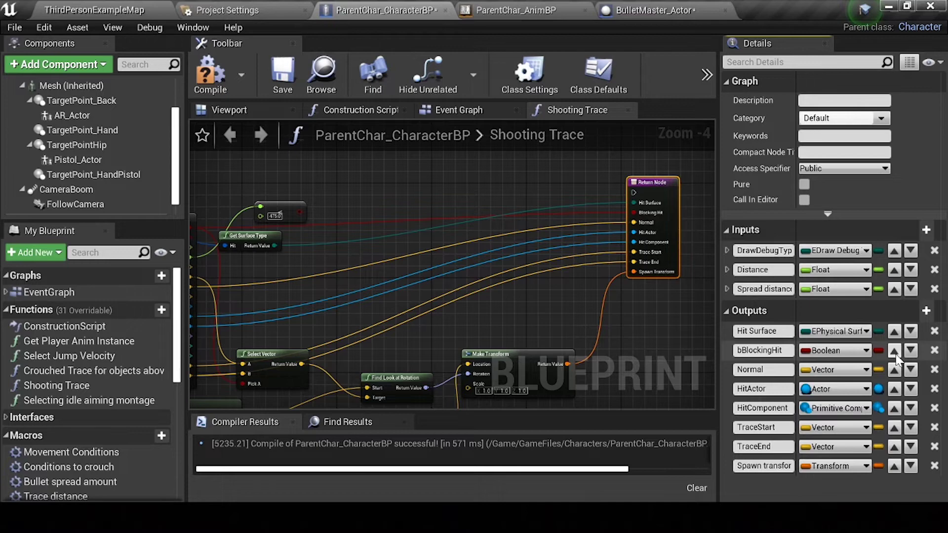
pyautogui.click(911, 331)
pyautogui.moveTo(500, 275); pyautogui.dragTo(635, 262, button='right')
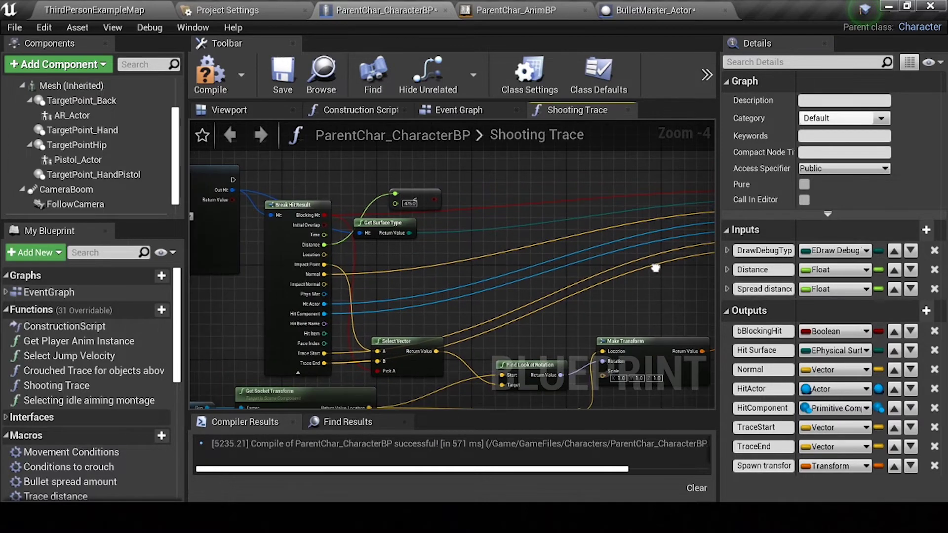
pyautogui.scroll(1, 489, 188)
pyautogui.moveTo(375, 216); pyautogui.dragTo(480, 248, button='right')
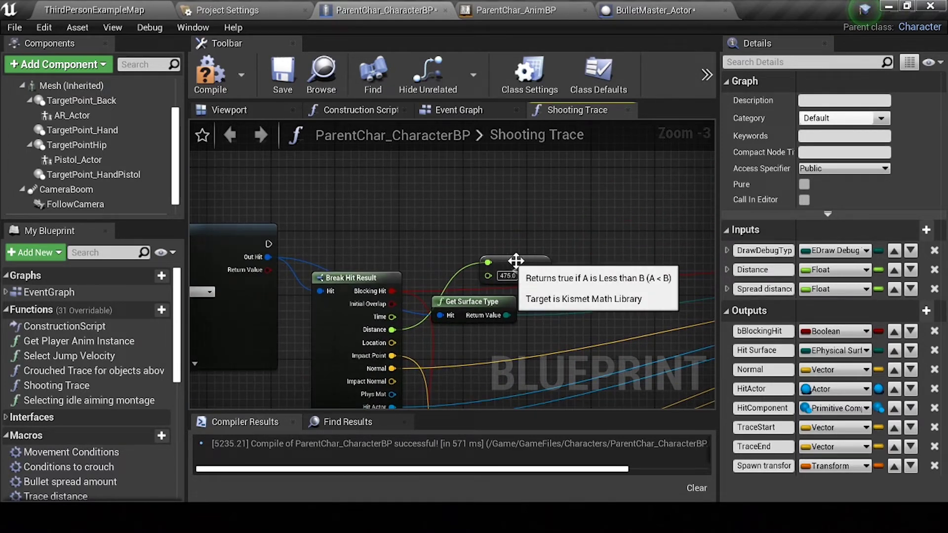
# - Add a Branch after the trace, driven by the Distance < 475 result
pyautogui.click(496, 231)
pyautogui.click(565, 218)
pyautogui.moveTo(267, 244); pyautogui.dragTo(573, 237)
pyautogui.moveTo(541, 270)
pyautogui.mouseDown()
pyautogui.moveTo(571, 251)
pyautogui.moveTo(523, 258)
pyautogui.mouseUp()
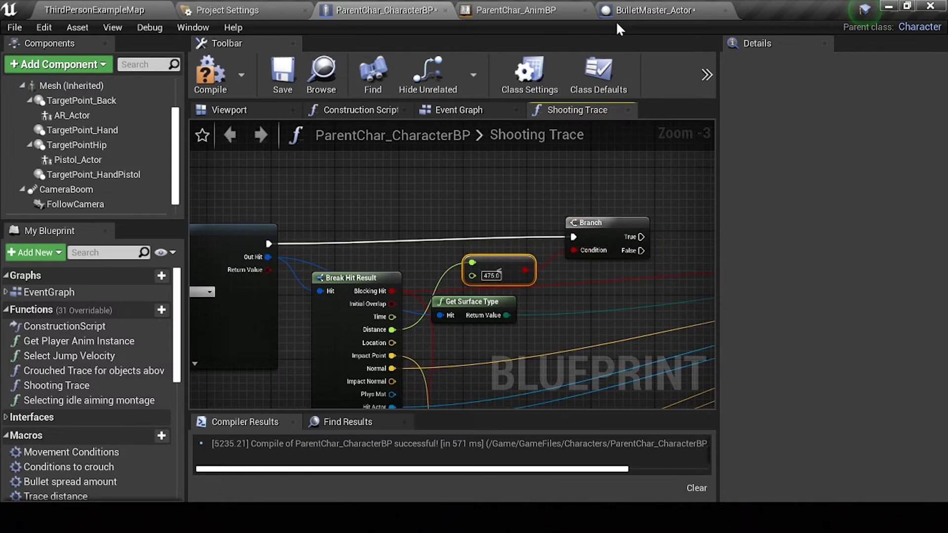
# - Close BulletMaster_Actor and reopen it from the Content Browser
pyautogui.click(725, 10)
pyautogui.click(98, 9)
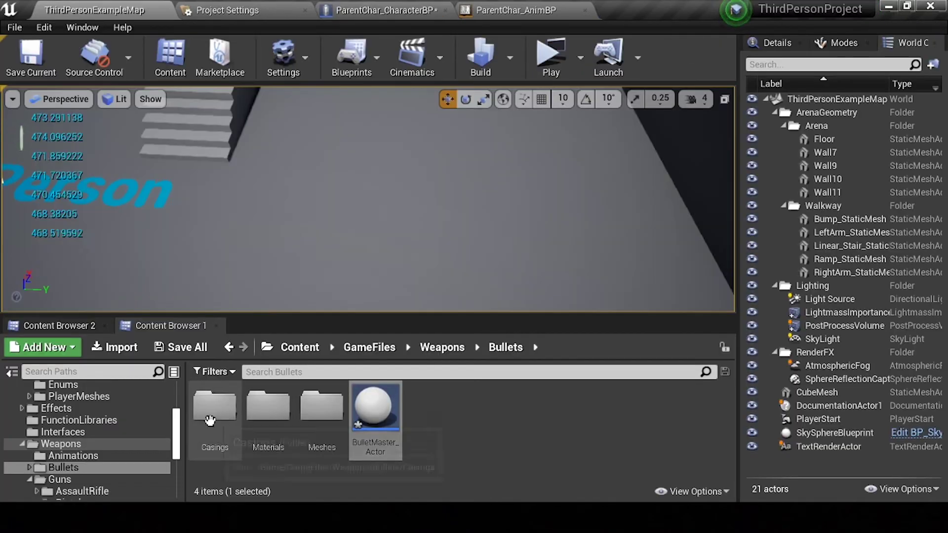
pyautogui.doubleClick(360, 434)
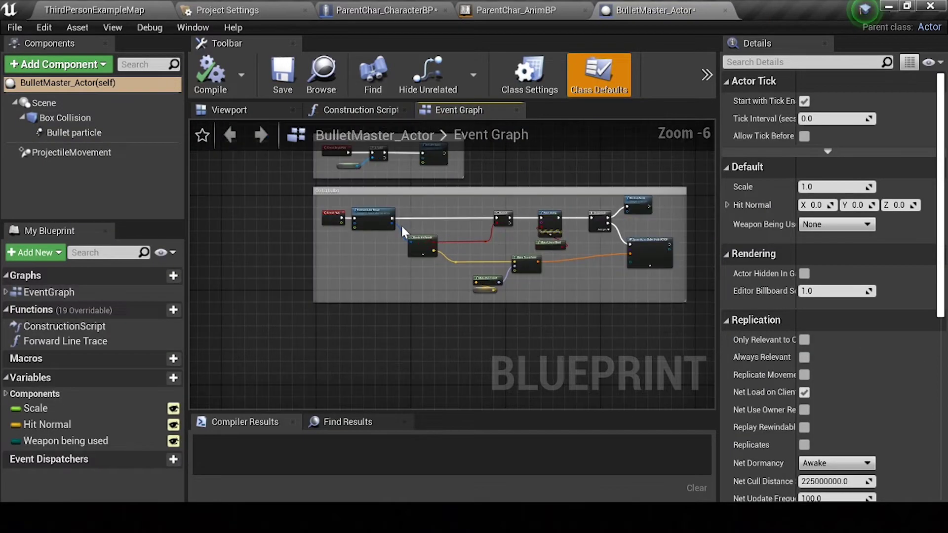
# - Paste BulletMaster_Actor's SpawnActor Bullet Hole node onto the Branch's True path, False to Return Node
pyautogui.scroll(1, 385, 264)
pyautogui.scroll(1, 384, 264)
pyautogui.moveTo(531, 257); pyautogui.dragTo(237, 220, button='right')
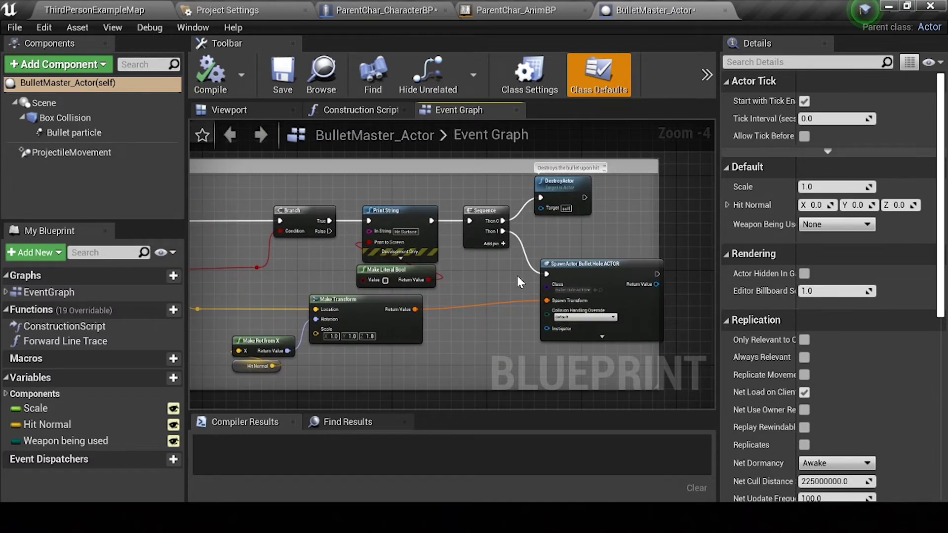
pyautogui.click(583, 301)
pyautogui.click(394, 5)
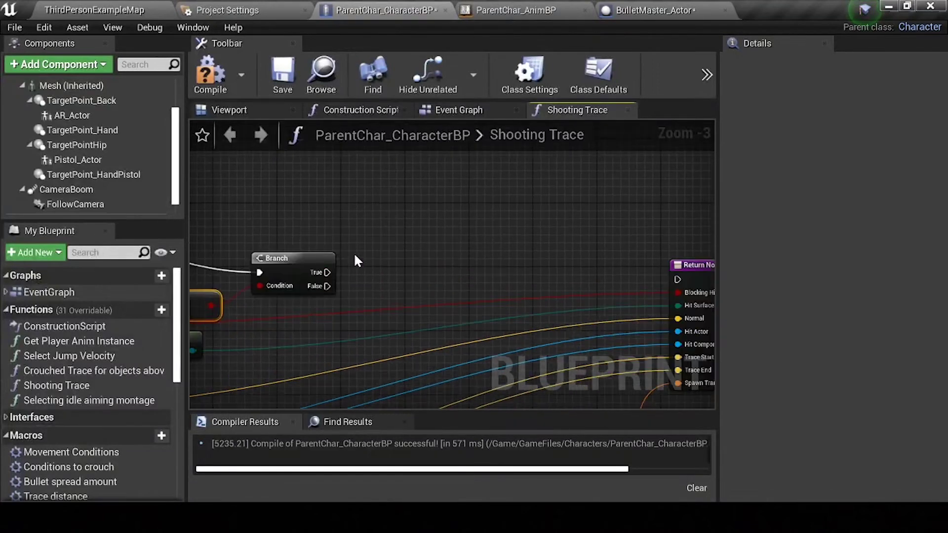
pyautogui.hotkey('ctrl', 'v')
pyautogui.moveTo(334, 267)
pyautogui.mouseDown()
pyautogui.moveTo(434, 225)
pyautogui.moveTo(451, 206)
pyautogui.moveTo(599, 284)
pyautogui.mouseUp()
pyautogui.moveTo(533, 219)
pyautogui.mouseDown()
pyautogui.moveTo(579, 268)
pyautogui.moveTo(596, 271)
pyautogui.mouseUp()
# - Check BulletMaster_Actor's Make Transform hit-location wiring, then return to Shooting Trace
pyautogui.click(644, 6)
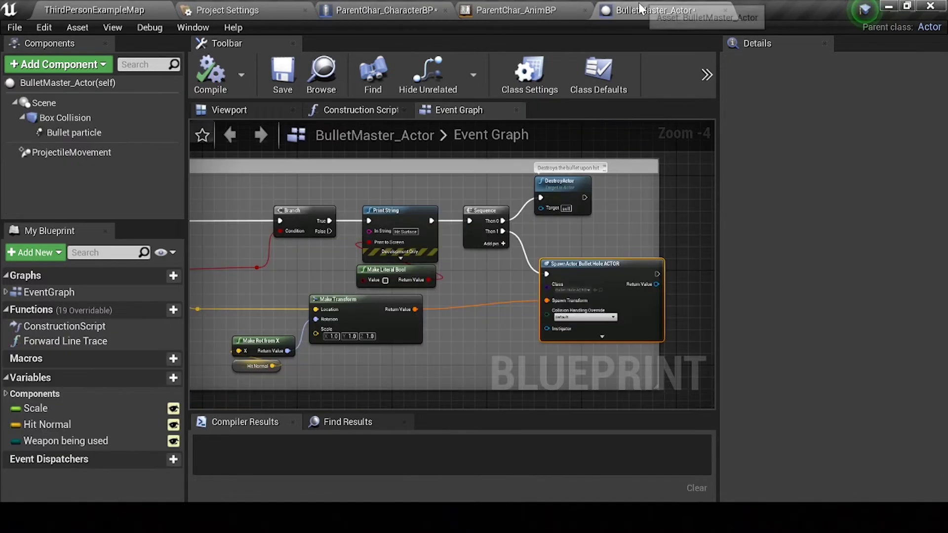
pyautogui.click(401, 319)
pyautogui.moveTo(401, 320); pyautogui.dragTo(557, 321, button='right')
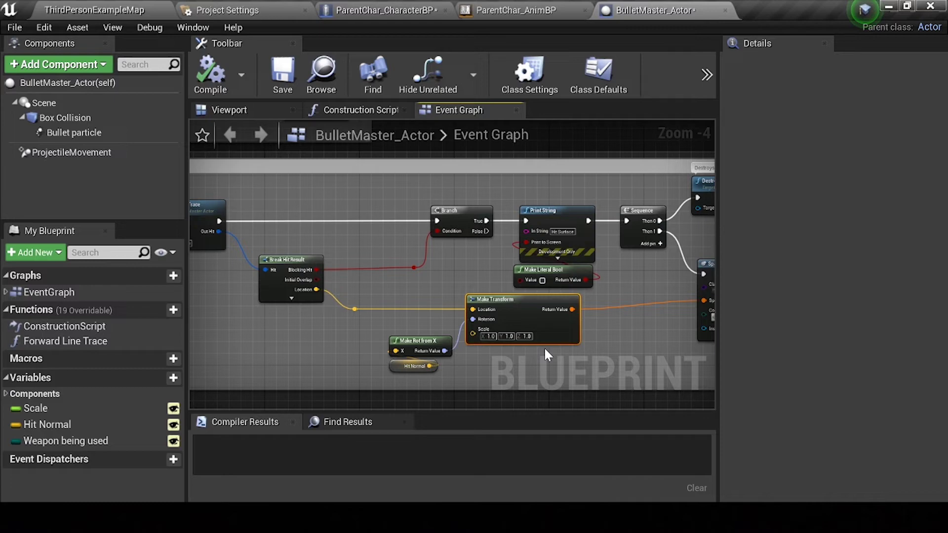
pyautogui.click(514, 11)
pyautogui.click(433, 7)
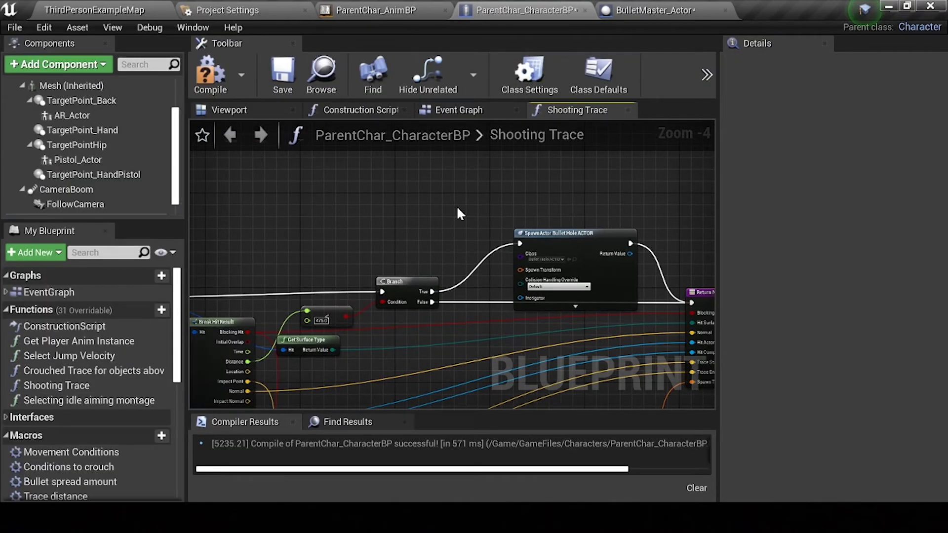
# - Build the spawn transform from the hit Impact Point and a Make Rot from X rotation
pyautogui.moveTo(494, 209); pyautogui.dragTo(428, 203)
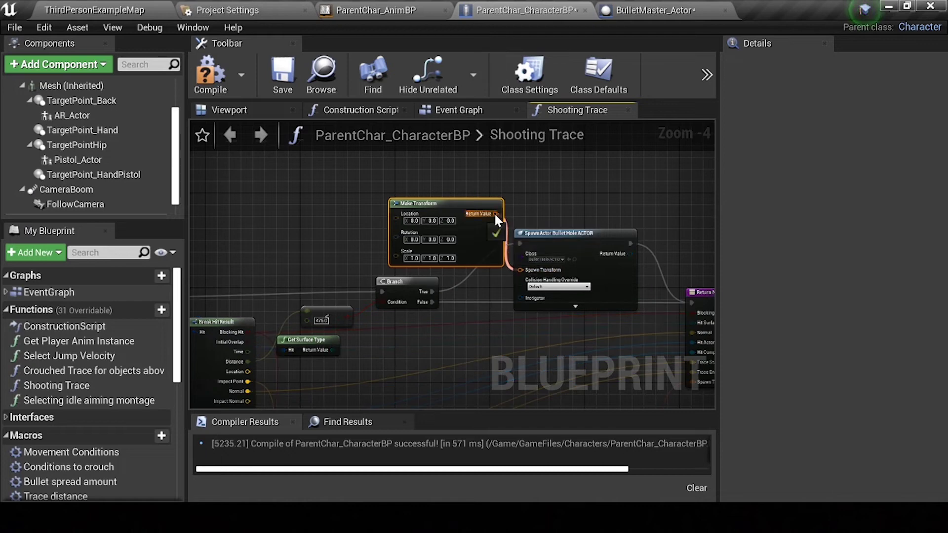
pyautogui.moveTo(398, 223); pyautogui.dragTo(499, 200, button='right')
pyautogui.moveTo(494, 197)
pyautogui.mouseDown()
pyautogui.moveTo(360, 363)
pyautogui.moveTo(435, 226)
pyautogui.mouseUp()
pyautogui.write('make r')
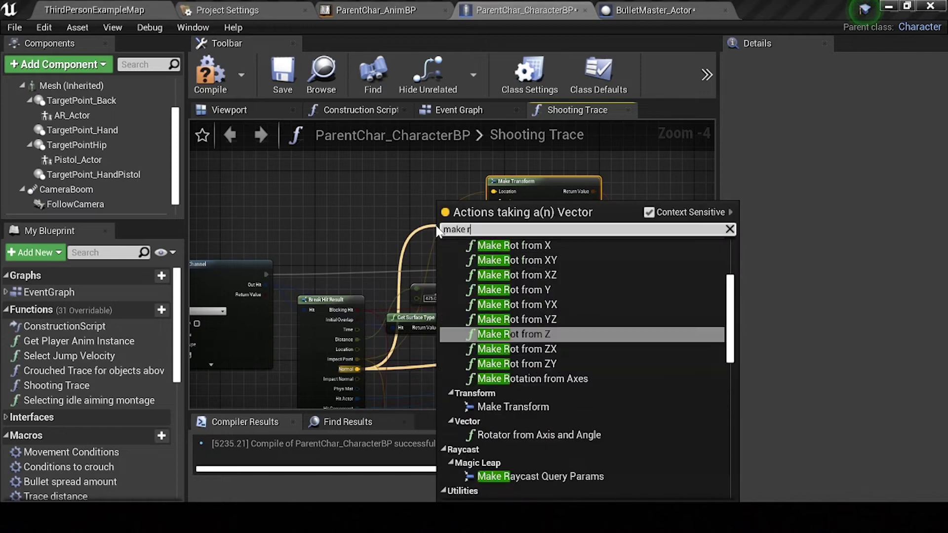
pyautogui.write('ot from x')
pyautogui.press('Return')
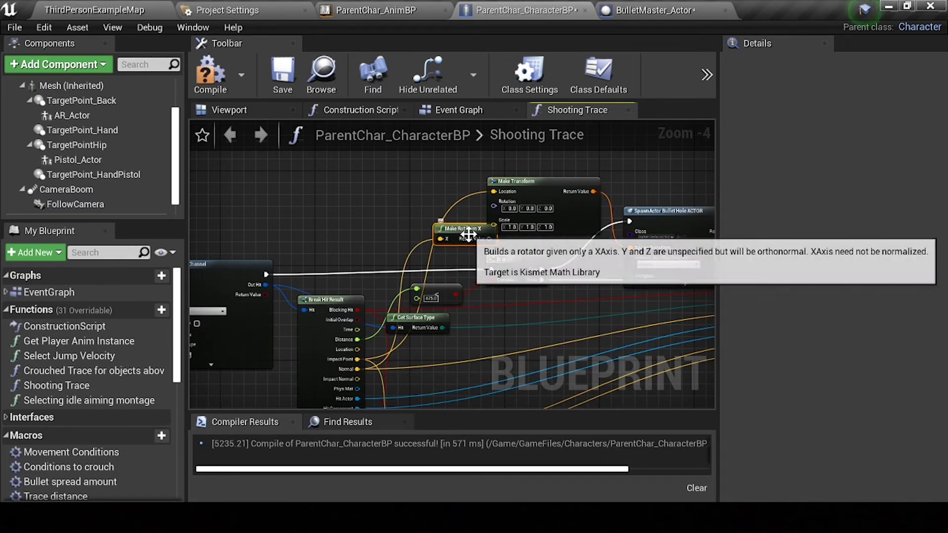
pyautogui.moveTo(457, 230); pyautogui.dragTo(494, 207)
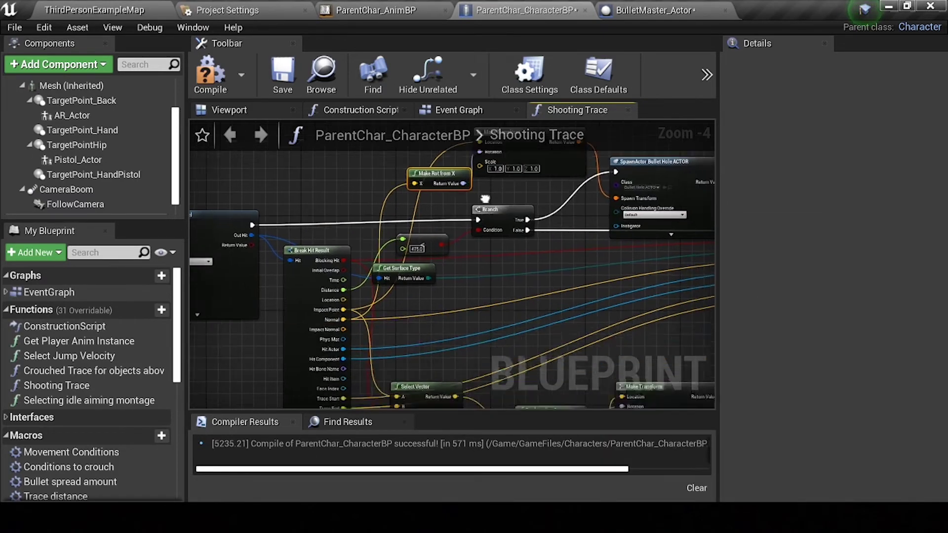
pyautogui.moveTo(405, 331); pyautogui.dragTo(390, 274, button='right')
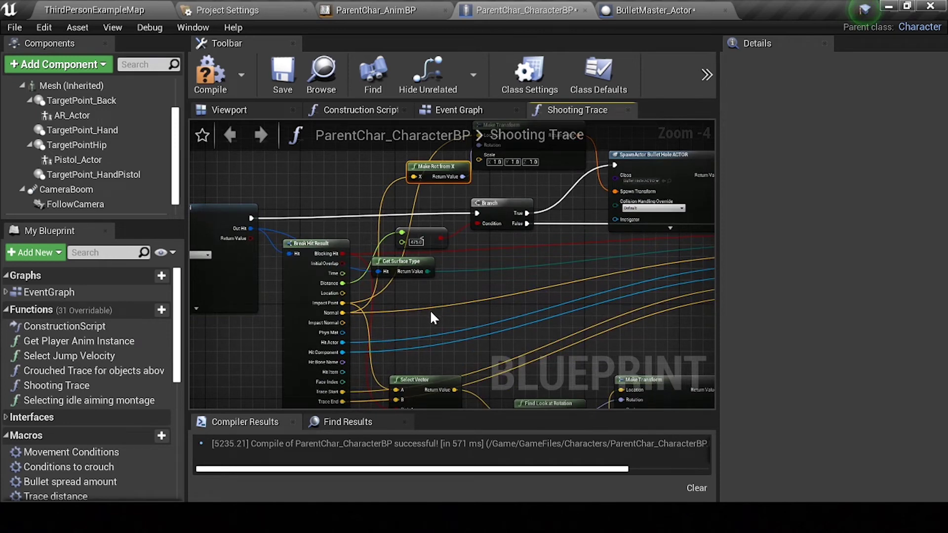
# - Select the Branch, transform, bullet-hole spawn and 475 check nodes and open their context menu
pyautogui.moveTo(429, 309); pyautogui.dragTo(431, 239, button='right')
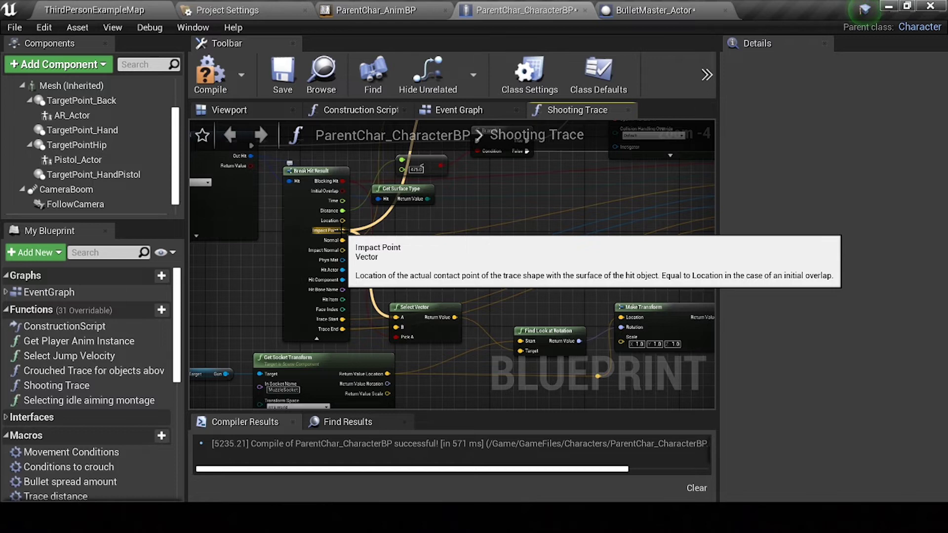
pyautogui.moveTo(342, 231); pyautogui.dragTo(366, 262, button='right')
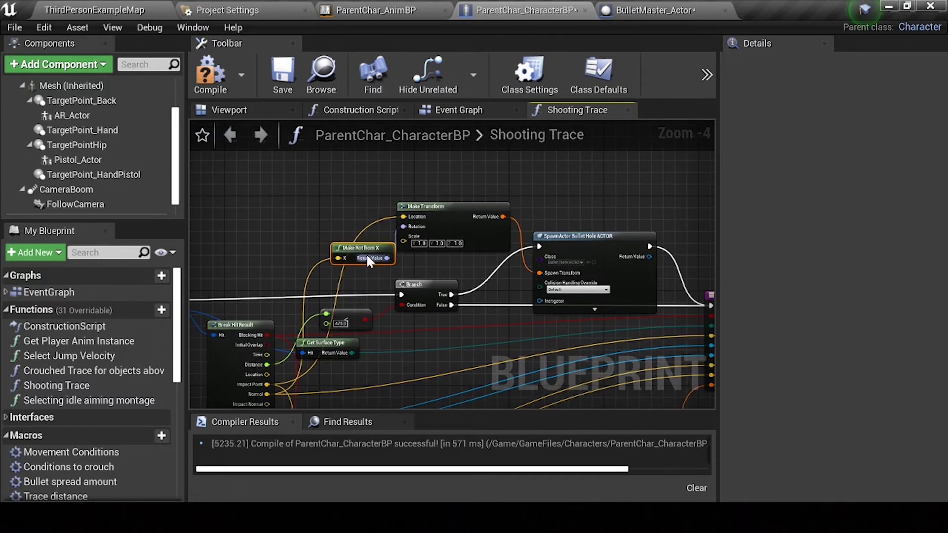
pyautogui.scroll(-3, 159, 370)
pyautogui.scroll(-3, 159, 370)
pyautogui.moveTo(323, 307); pyautogui.dragTo(352, 255, button='right')
pyautogui.click(447, 238)
pyautogui.moveTo(591, 251); pyautogui.dragTo(613, 267)
pyautogui.rightClick(650, 229)
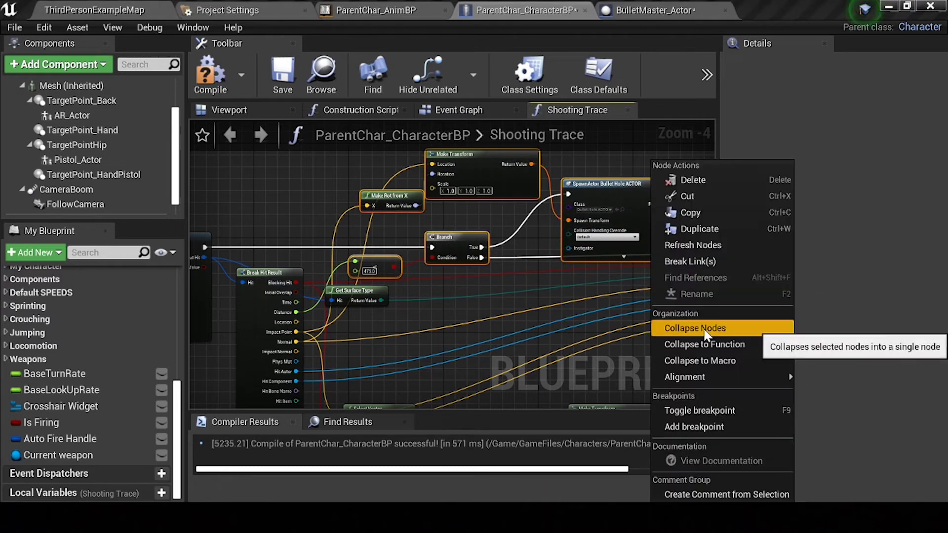
# - Collapse the decal nodes into one node named 'Spawning decal if bullet cant hit surface'
pyautogui.click(706, 329)
pyautogui.write('Spawning decal')
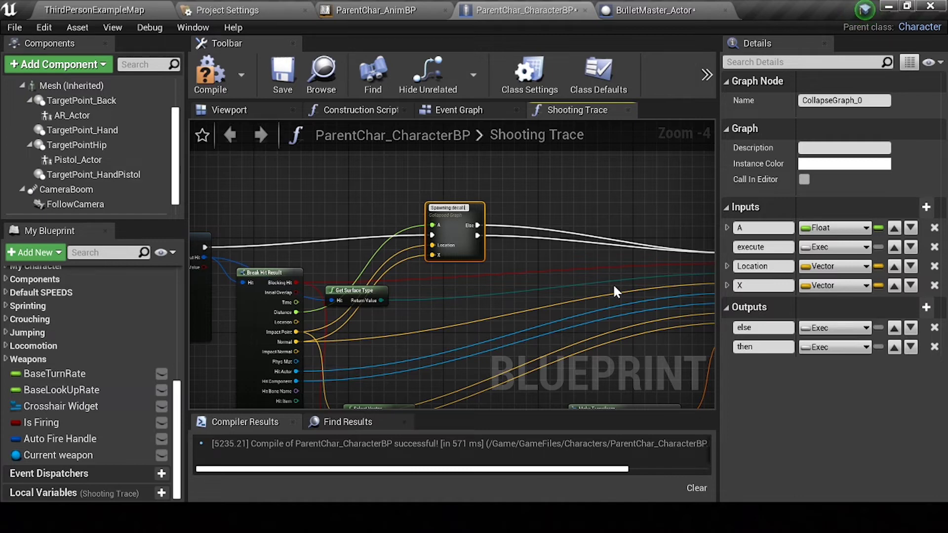
pyautogui.write('f bull')
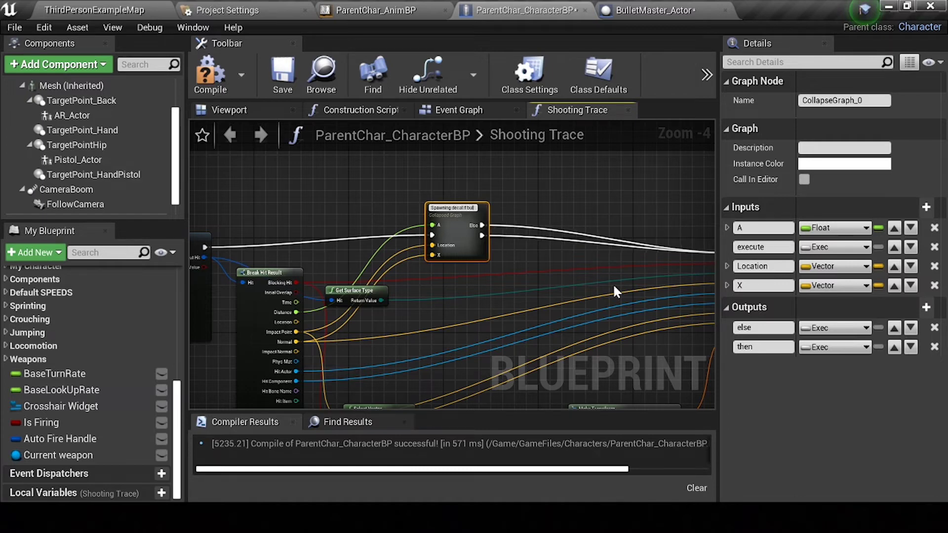
pyautogui.scroll(1, 514, 226)
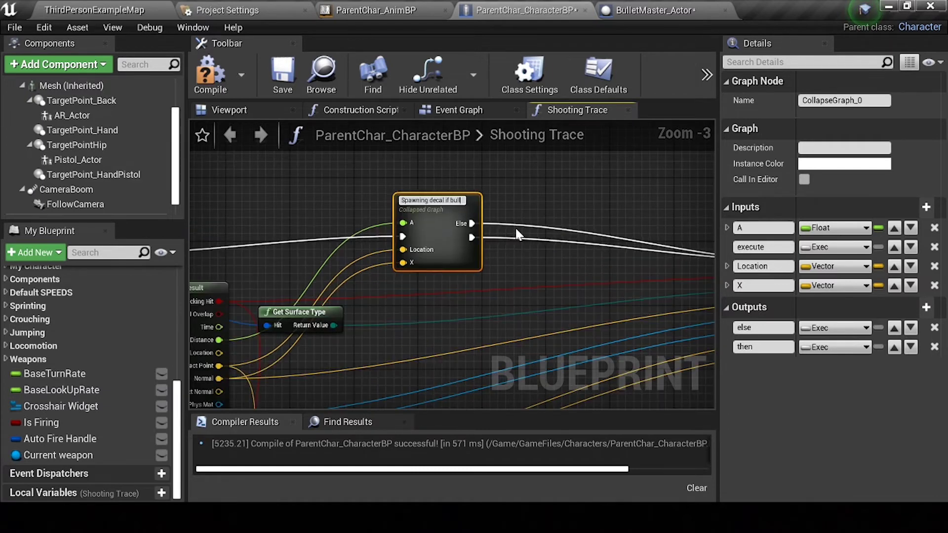
pyautogui.write('let doesnt')
pyautogui.press('BackSpace')
pyautogui.press('BackSpace')
pyautogui.press('BackSpace')
pyautogui.write('cant hit surfac')
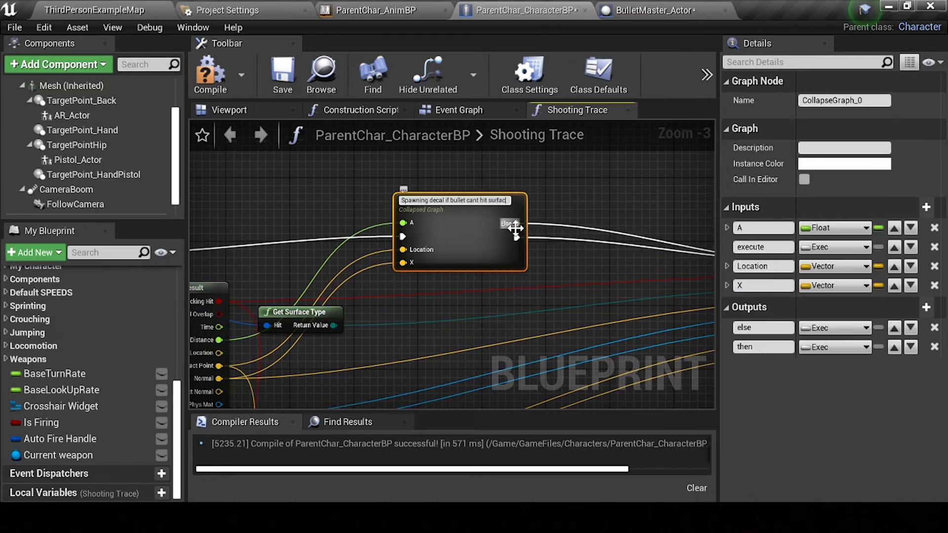
pyautogui.write('e')
pyautogui.press('Return')
pyautogui.scroll(-2, 505, 253)
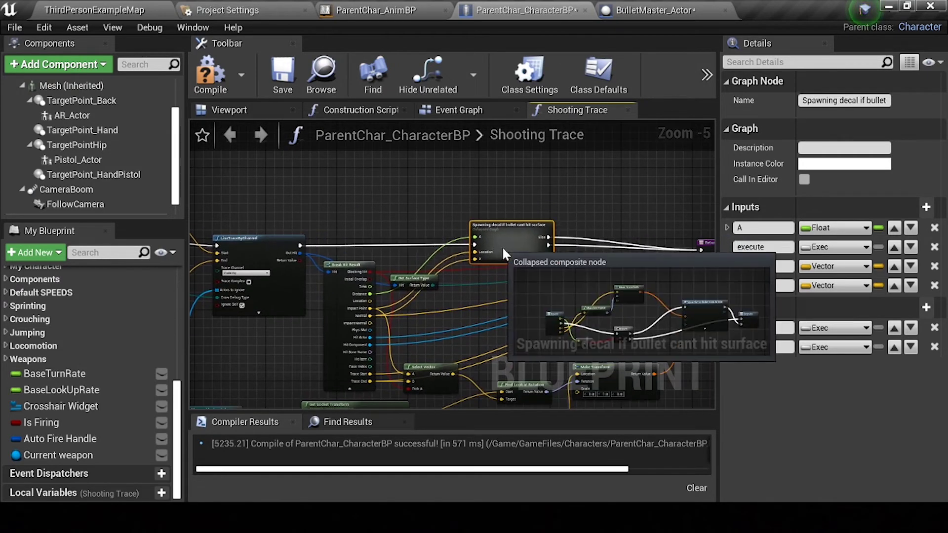
pyautogui.scroll(1, 502, 246)
# - Move the execute input to the top and rename inputs A to Length and X to Normal
pyautogui.click(894, 247)
pyautogui.write('Length')
pyautogui.press('Return')
pyautogui.click(770, 286)
pyautogui.write('Normal')
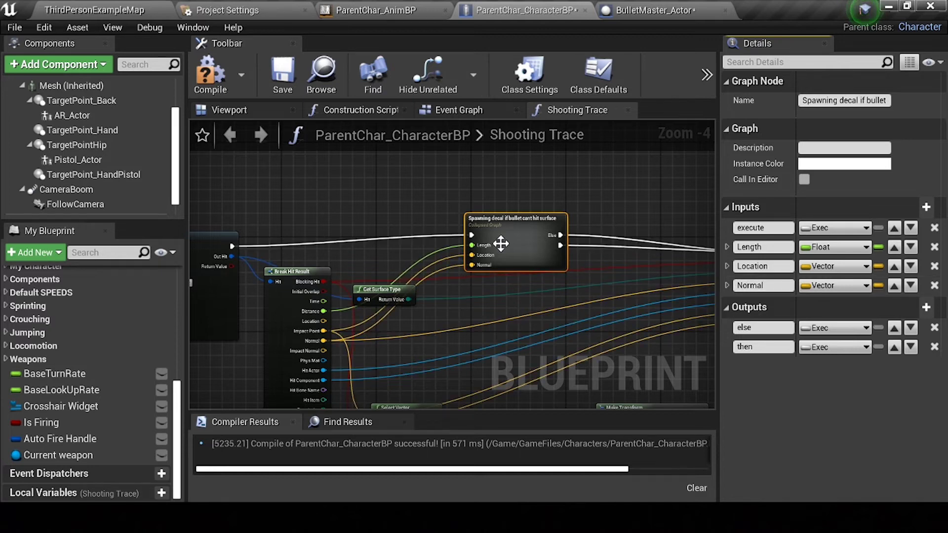
pyautogui.moveTo(500, 242); pyautogui.dragTo(470, 241, button='right')
pyautogui.scroll(1, 543, 247)
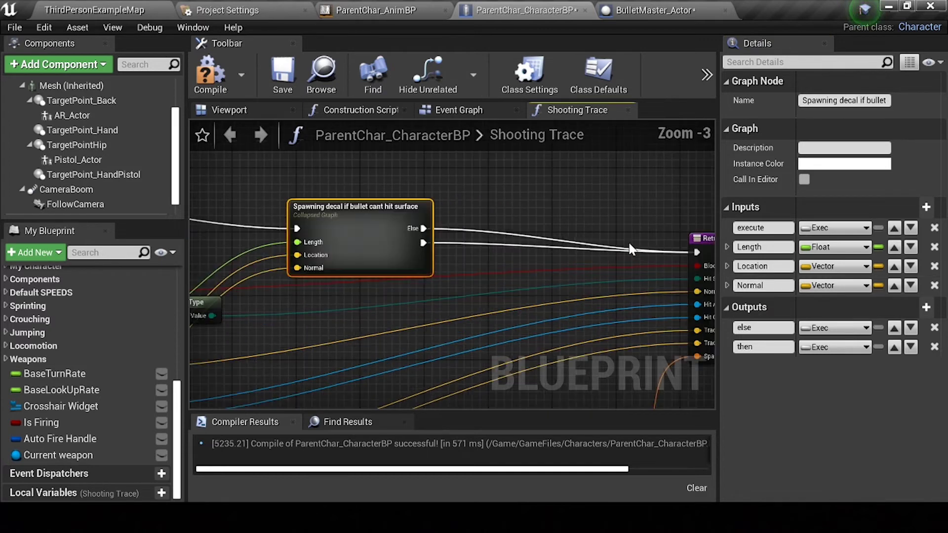
# - Inside the collapsed graph, wire the spawn exec to Else, remove the then output, and rename it Out
pyautogui.doubleClick(374, 216)
pyautogui.scroll(2, 592, 251)
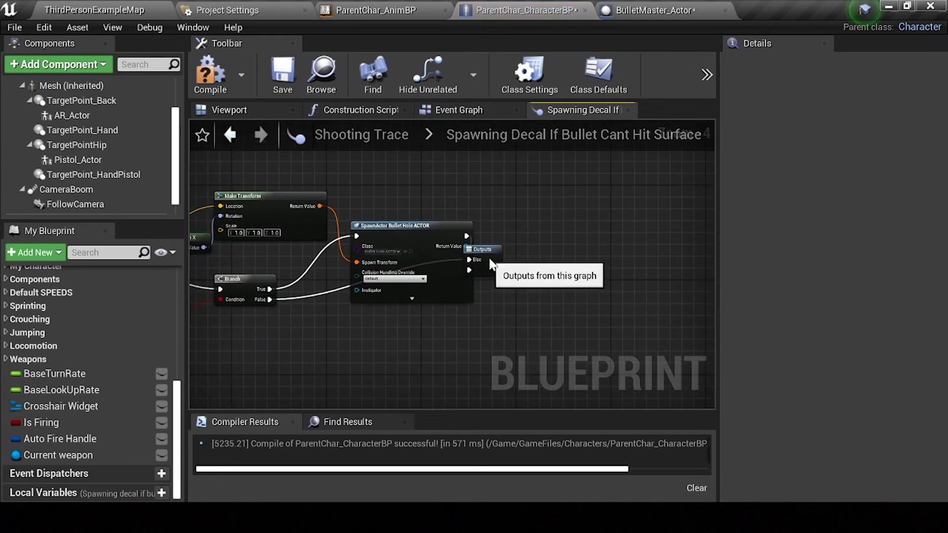
pyautogui.keyDown('ctrl'); pyautogui.moveTo(571, 258); pyautogui.dragTo(571, 247); pyautogui.keyUp('ctrl')
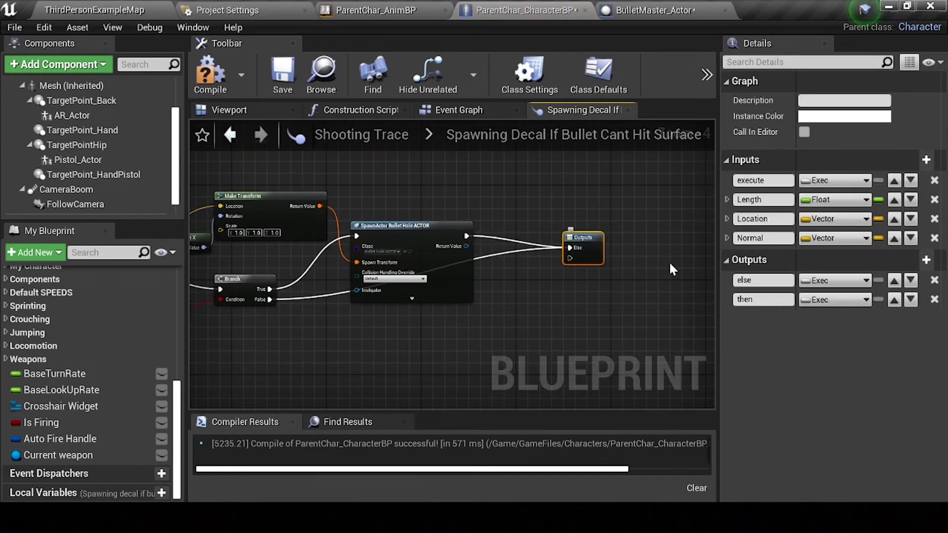
pyautogui.click(935, 300)
pyautogui.moveTo(587, 246); pyautogui.dragTo(550, 234)
pyautogui.doubleClick(764, 280)
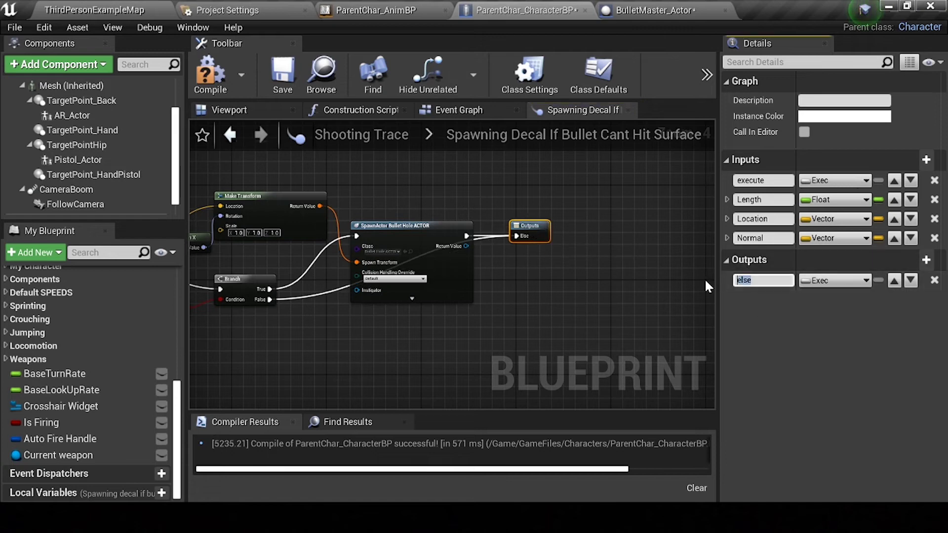
pyautogui.write('Out')
pyautogui.press('Return')
pyautogui.click(467, 106)
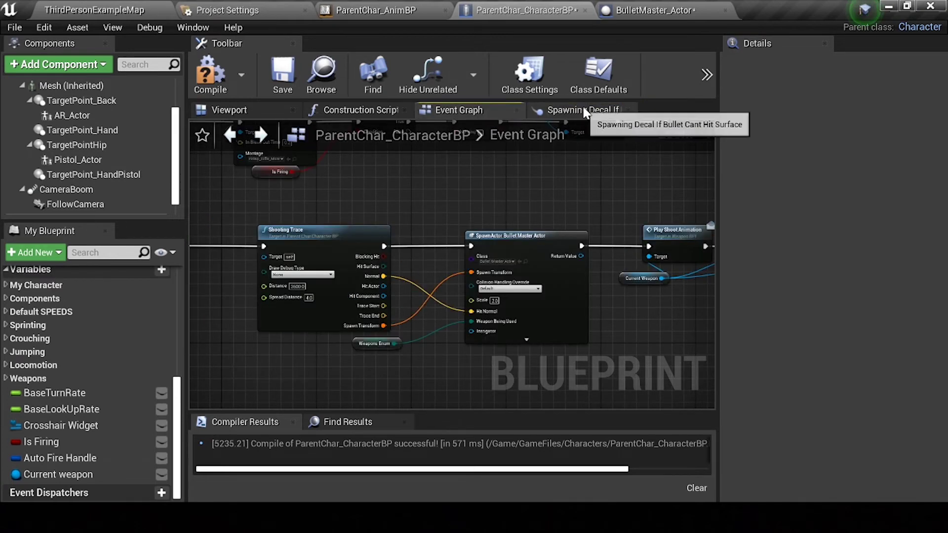
# - Open the Shooting Trace function graph and select the collapsed decal node
pyautogui.click(628, 109)
pyautogui.moveTo(623, 239); pyautogui.dragTo(586, 298, button='right')
pyautogui.moveTo(305, 284); pyautogui.dragTo(370, 256, button='right')
pyautogui.doubleClick(371, 257)
pyautogui.scroll(2, 637, 254)
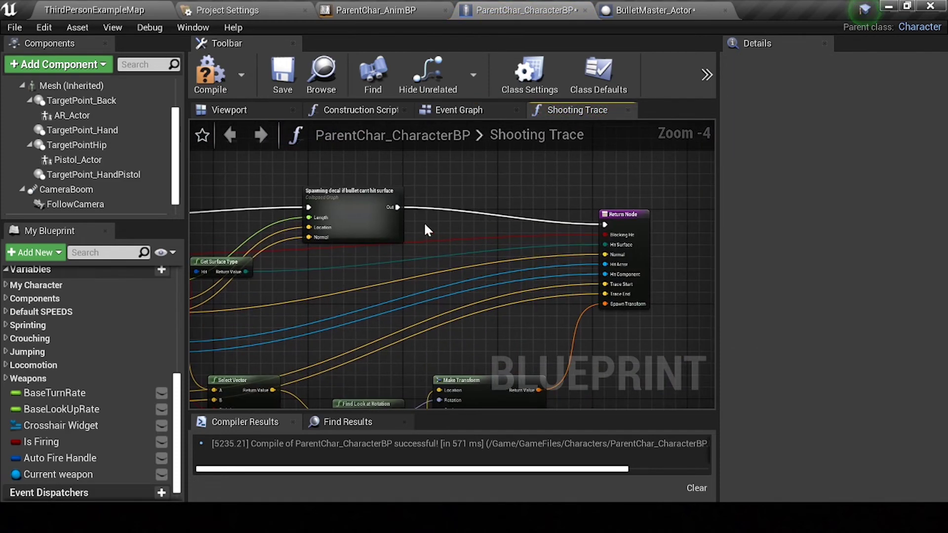
pyautogui.moveTo(478, 226); pyautogui.dragTo(556, 218, button='right')
pyautogui.click(561, 242)
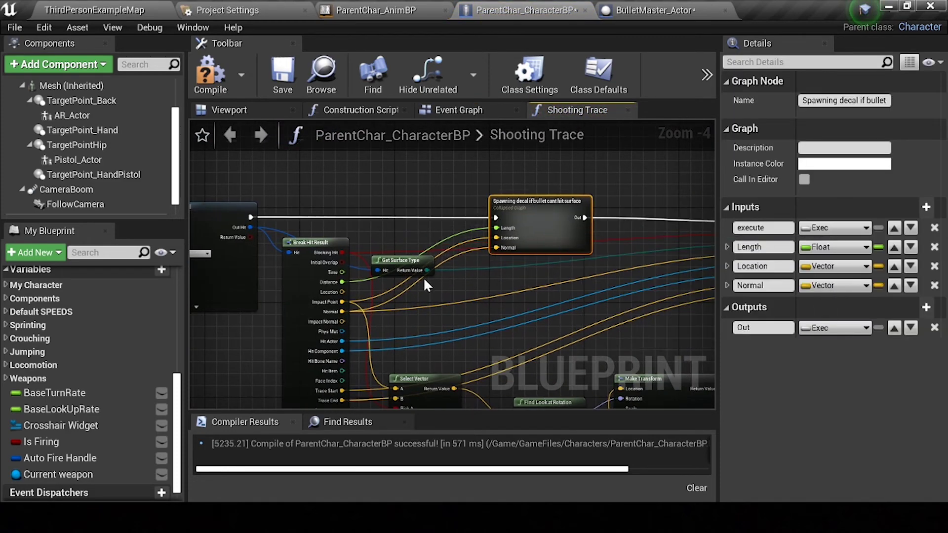
# - Place Get Surface Type above, beside the collapsed node, then close the Shooting Trace view
pyautogui.moveTo(428, 280); pyautogui.dragTo(434, 257, button='right')
pyautogui.moveTo(377, 253); pyautogui.dragTo(419, 274)
pyautogui.press('Escape')
pyautogui.moveTo(400, 243); pyautogui.dragTo(412, 159)
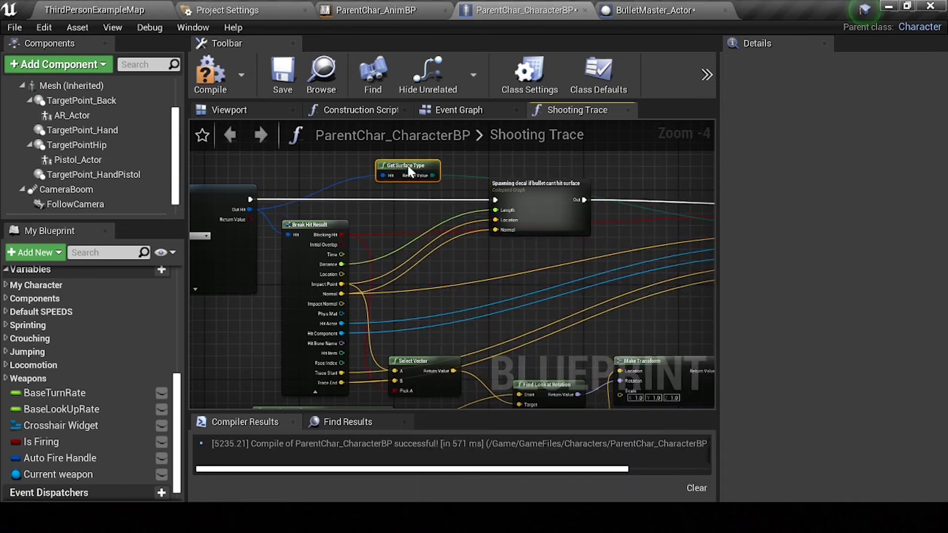
pyautogui.moveTo(413, 161); pyautogui.dragTo(368, 240, button='right')
pyautogui.moveTo(369, 240); pyautogui.dragTo(423, 231)
pyautogui.moveTo(423, 231)
pyautogui.mouseDown(button='right')
pyautogui.moveTo(302, 212)
pyautogui.moveTo(449, 271)
pyautogui.moveTo(550, 200)
pyautogui.moveTo(521, 228)
pyautogui.mouseUp(button='right')
pyautogui.scroll(-1, 449, 272)
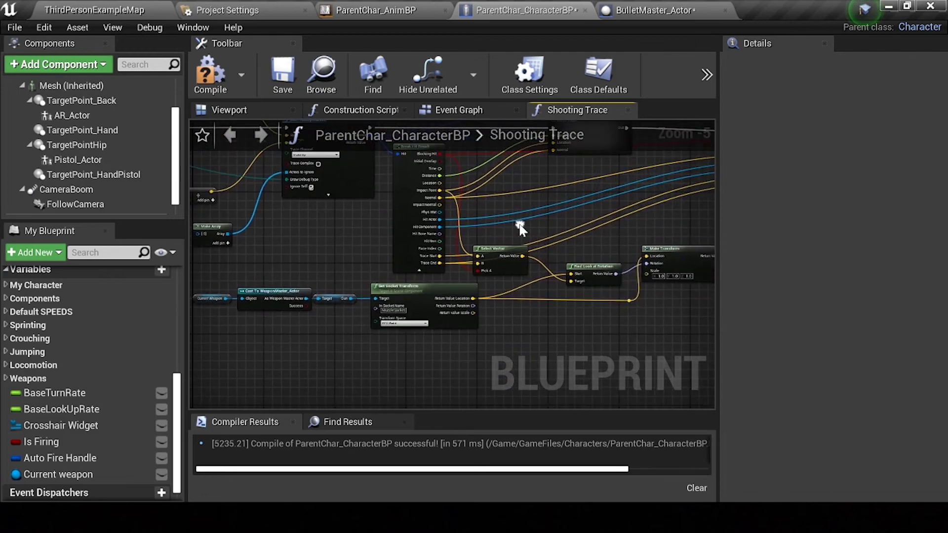
pyautogui.click(463, 110)
pyautogui.click(627, 110)
pyautogui.scroll(-3, 510, 217)
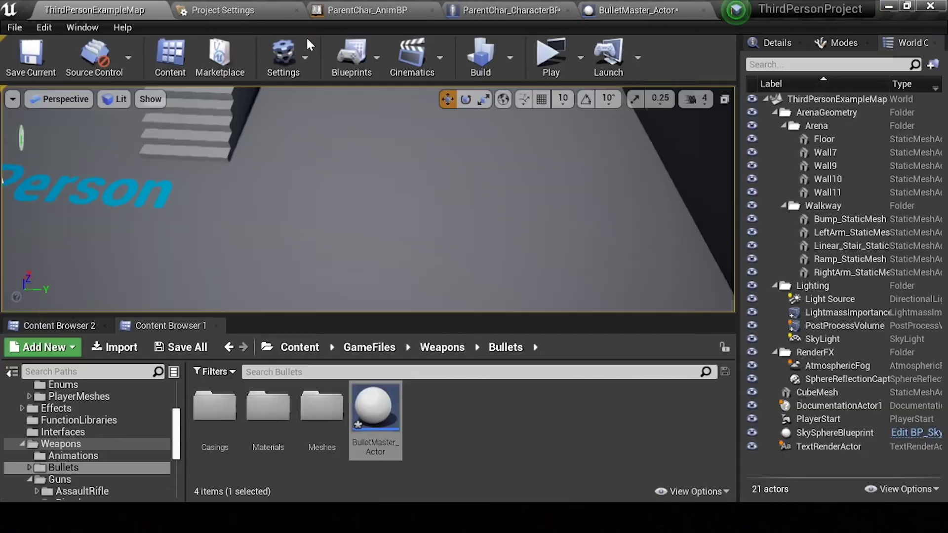
# - Play the map standalone, equip and aim the assault rifle, and fire at the floor
pyautogui.click(543, 57)
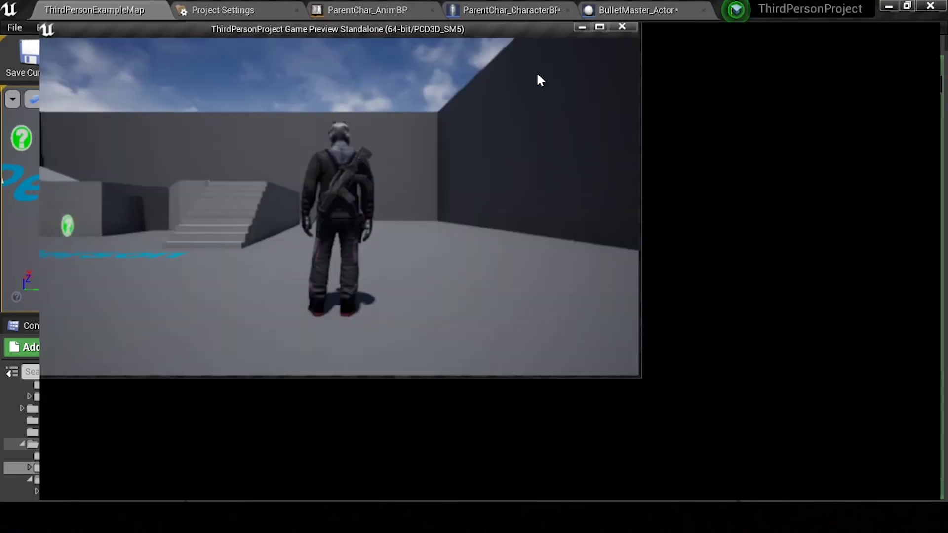
pyautogui.press('q')
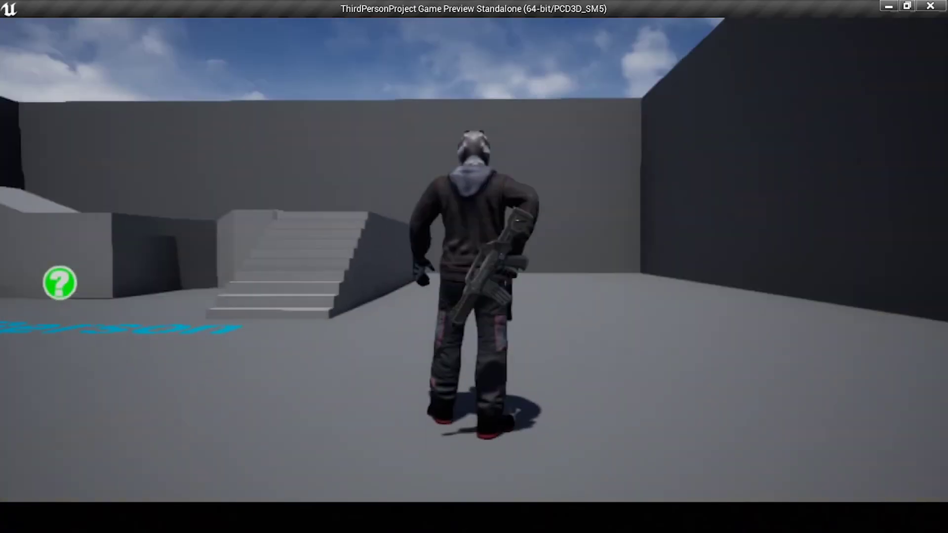
pyautogui.rightClick(473, 260)
pyautogui.click(474, 261)
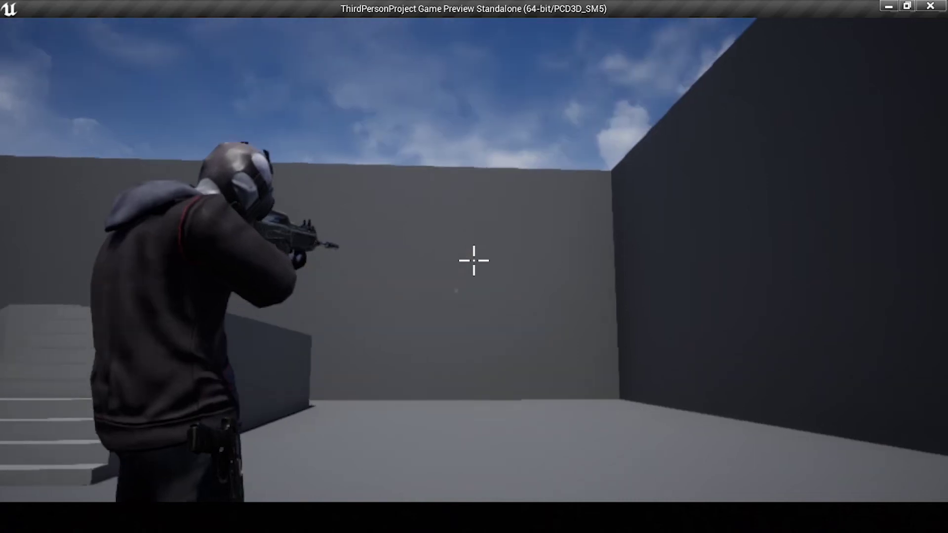
pyautogui.click(474, 260)
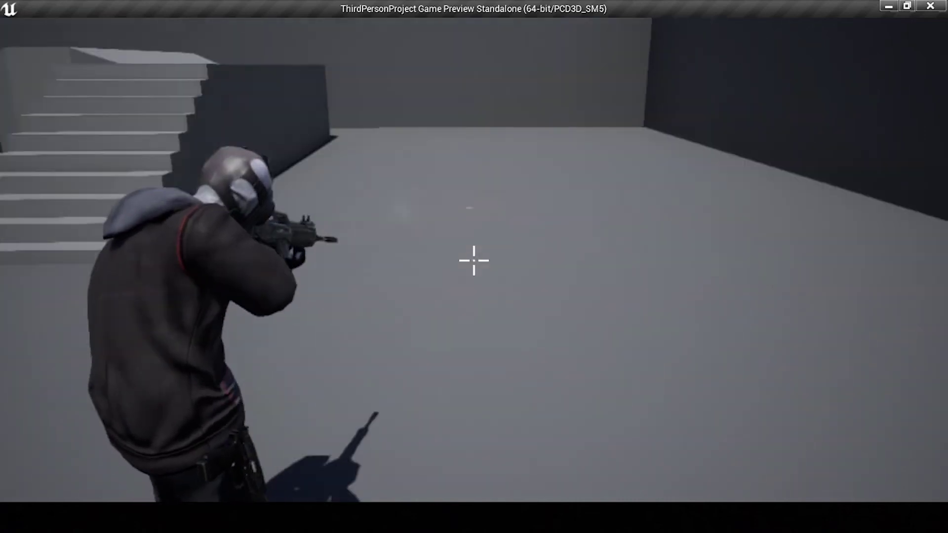
pyautogui.click(473, 260)
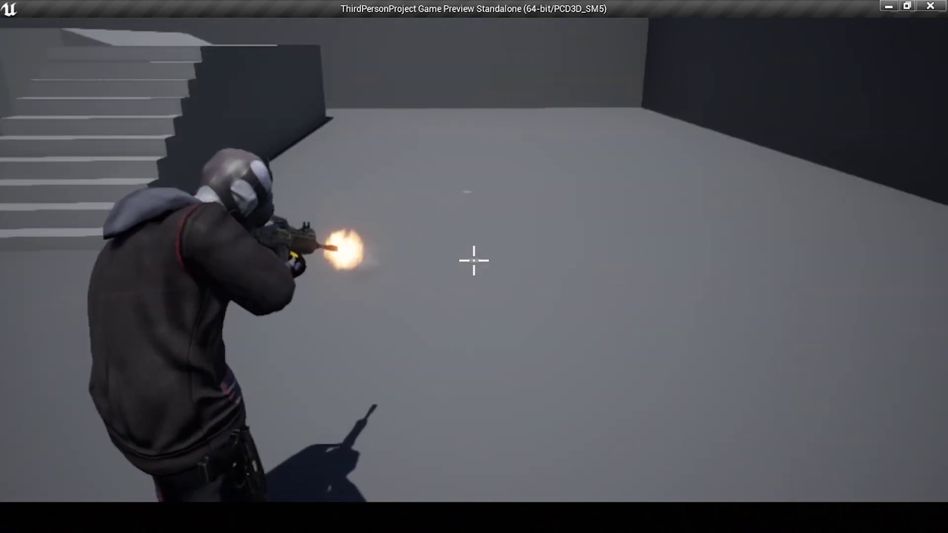
pyautogui.click(473, 260)
pyautogui.click(474, 260)
pyautogui.click(474, 260)
pyautogui.moveTo(474, 261); pyautogui.dragTo(474, 260)
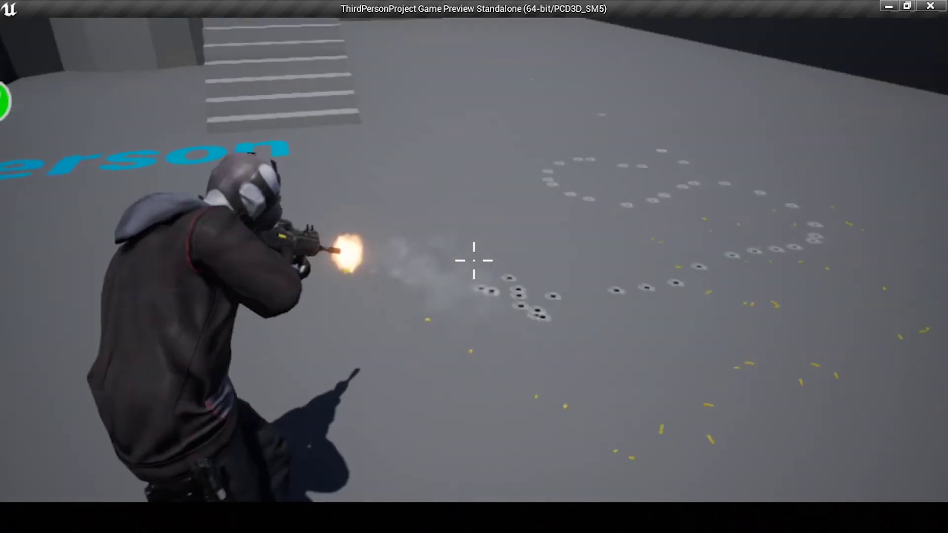
pyautogui.moveTo(474, 260); pyautogui.dragTo(474, 260)
# - Walk across the floor sweeping fire toward the wall and block, then exit the preview
pyautogui.press('w')
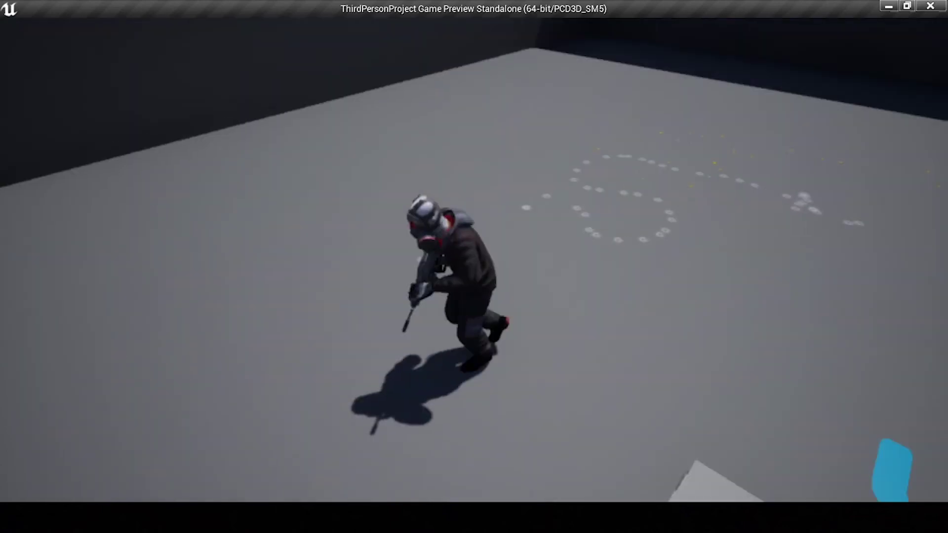
pyautogui.moveTo(474, 260); pyautogui.dragTo(474, 260, button='right')
pyautogui.moveTo(474, 261); pyautogui.dragTo(473, 261)
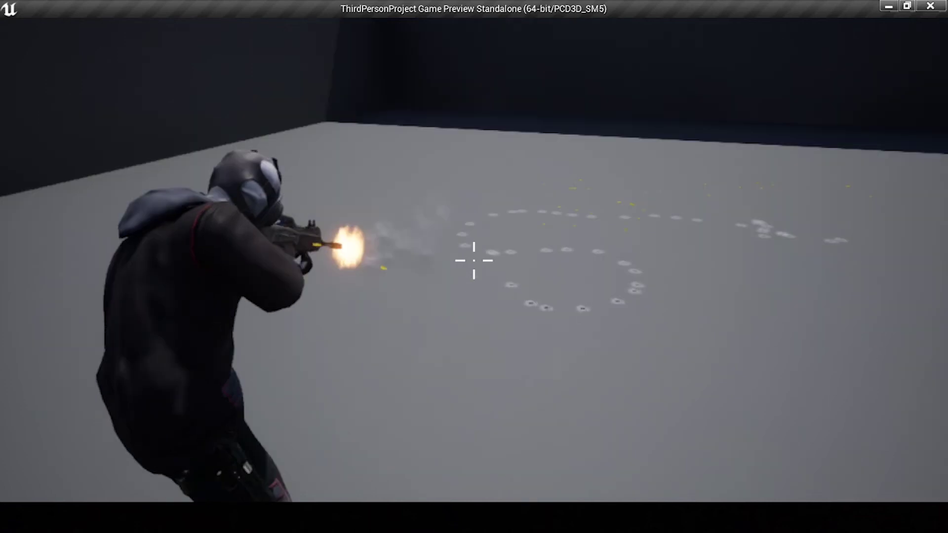
pyautogui.moveTo(474, 260); pyautogui.dragTo(474, 261, button='right')
pyautogui.moveTo(474, 261); pyautogui.dragTo(473, 260)
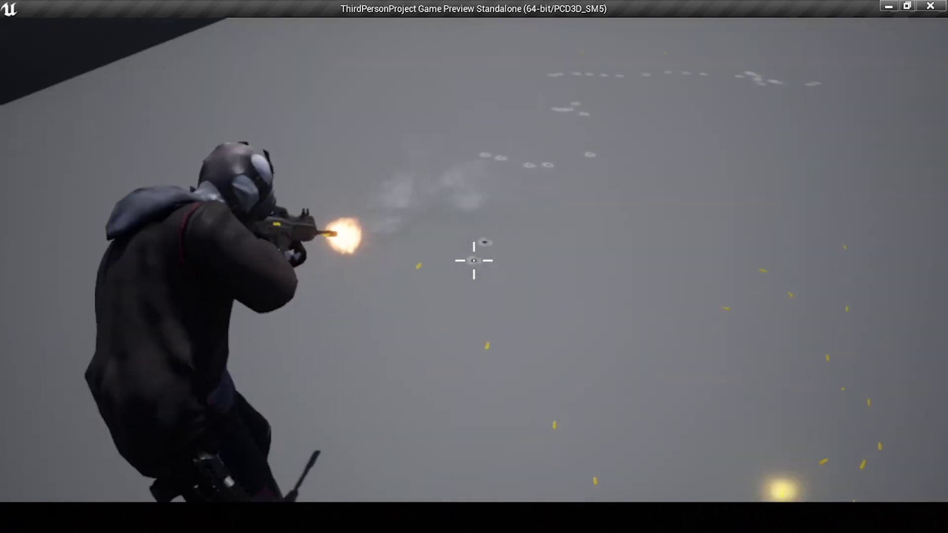
pyautogui.moveTo(474, 260); pyautogui.dragTo(473, 260, button='right')
pyautogui.moveTo(474, 260); pyautogui.dragTo(473, 260)
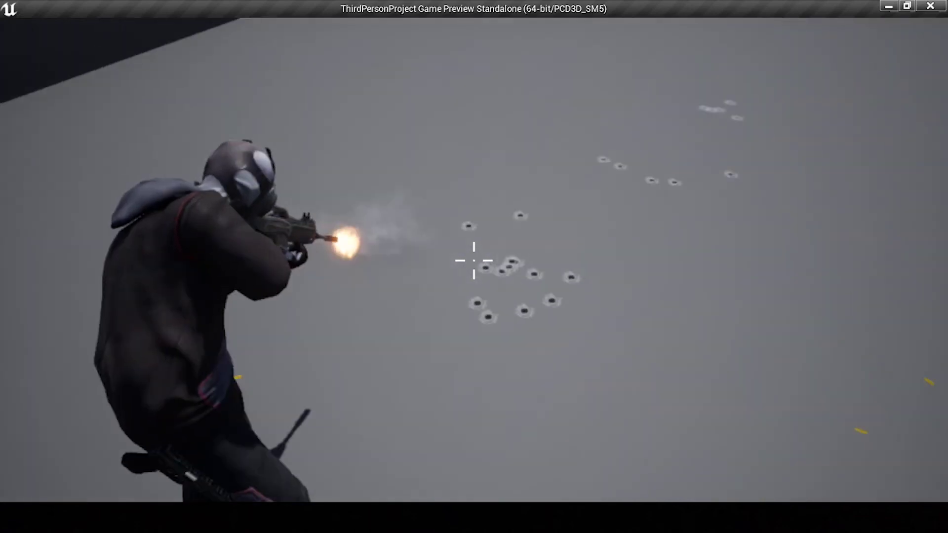
pyautogui.moveTo(474, 260); pyautogui.dragTo(474, 260, button='right')
pyautogui.moveTo(473, 260); pyautogui.dragTo(473, 260)
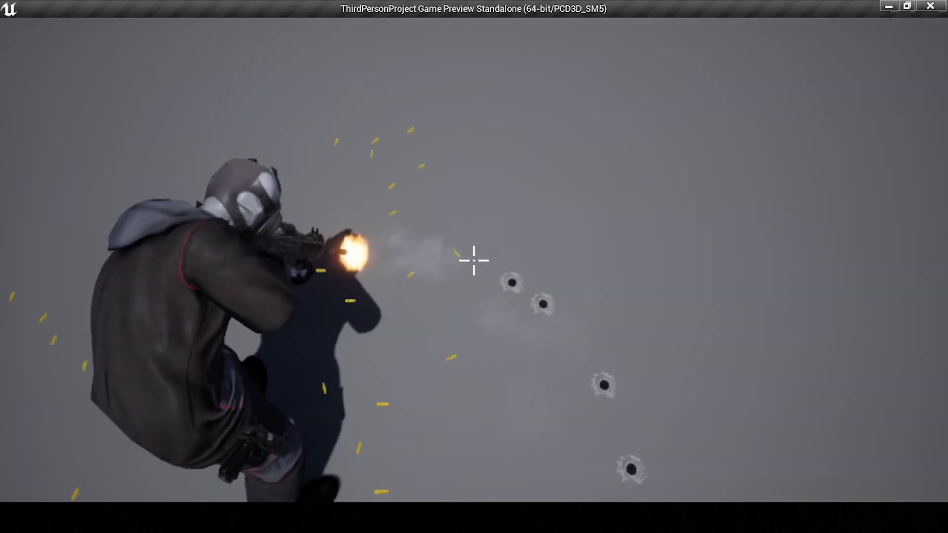
pyautogui.moveTo(474, 260); pyautogui.dragTo(474, 260, button='right')
pyautogui.moveTo(473, 260); pyautogui.dragTo(474, 260)
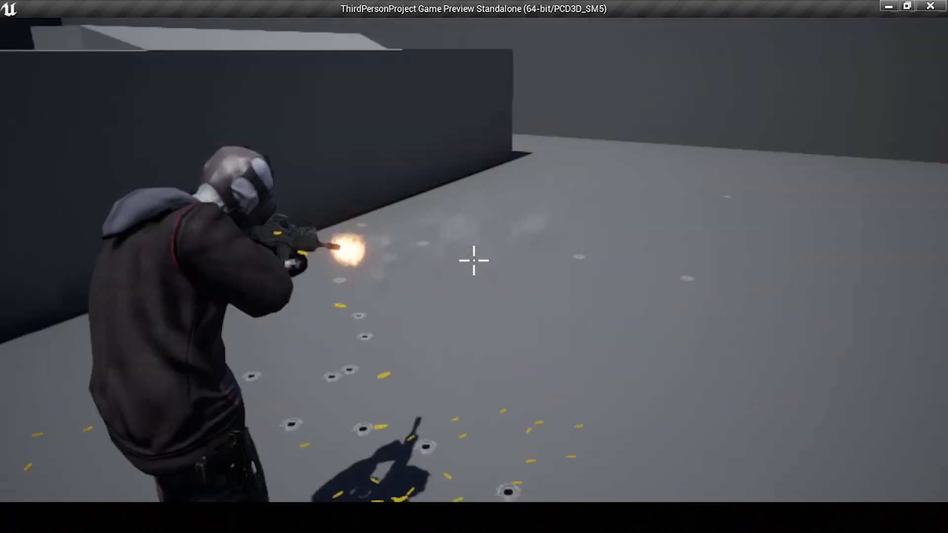
pyautogui.moveTo(473, 260); pyautogui.dragTo(473, 260, button='right')
pyautogui.moveTo(474, 260); pyautogui.dragTo(473, 261)
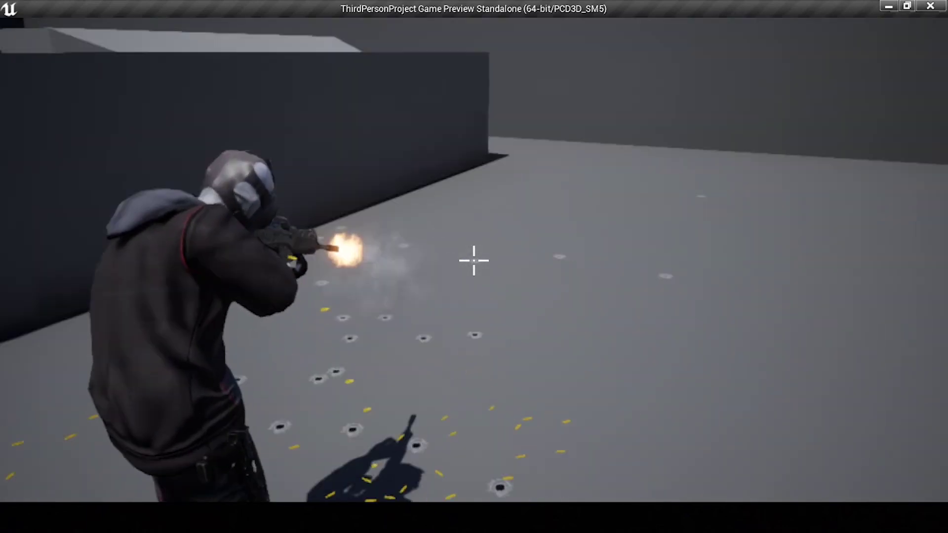
pyautogui.moveTo(474, 261); pyautogui.dragTo(473, 260, button='right')
pyautogui.moveTo(474, 261); pyautogui.dragTo(473, 261)
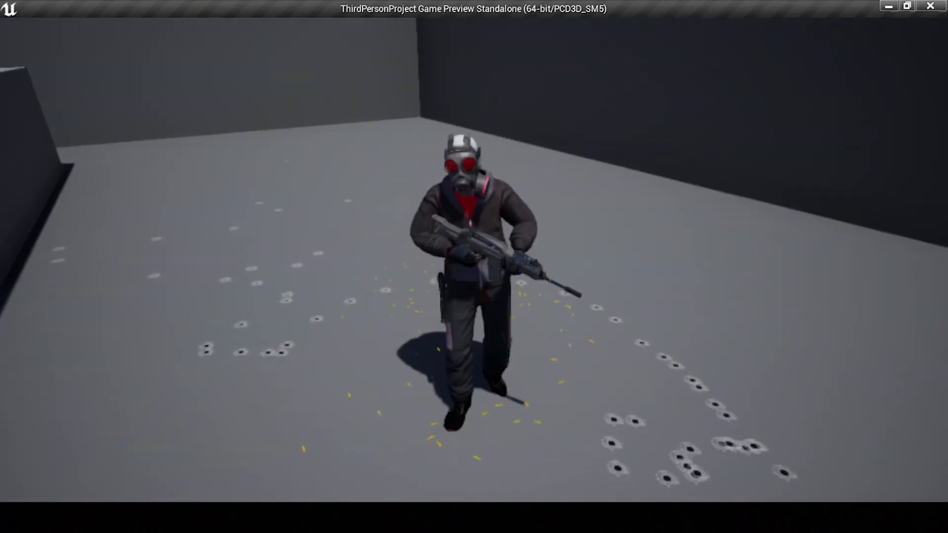
pyautogui.press('Escape')
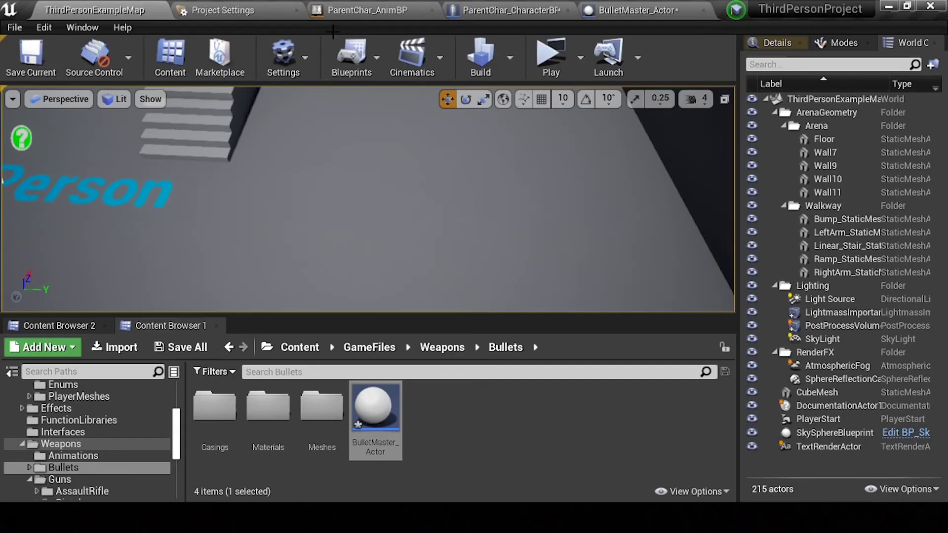
# - Close the BulletMaster_Actor blueprint and return to ParentChar_CharacterBP's Event Graph
pyautogui.click(523, 9)
pyautogui.click(725, 10)
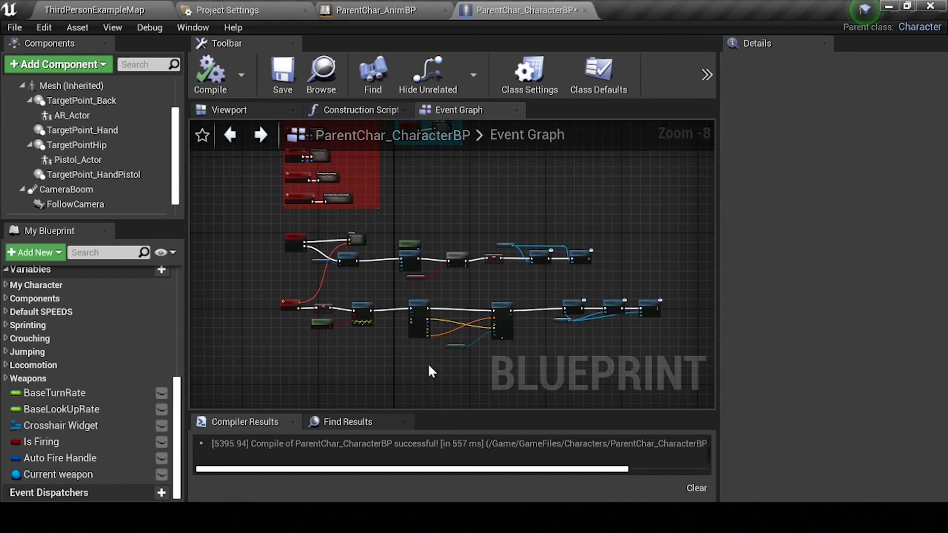
pyautogui.scroll(4, 354, 212)
pyautogui.rightClick(358, 267)
pyautogui.press('Escape')
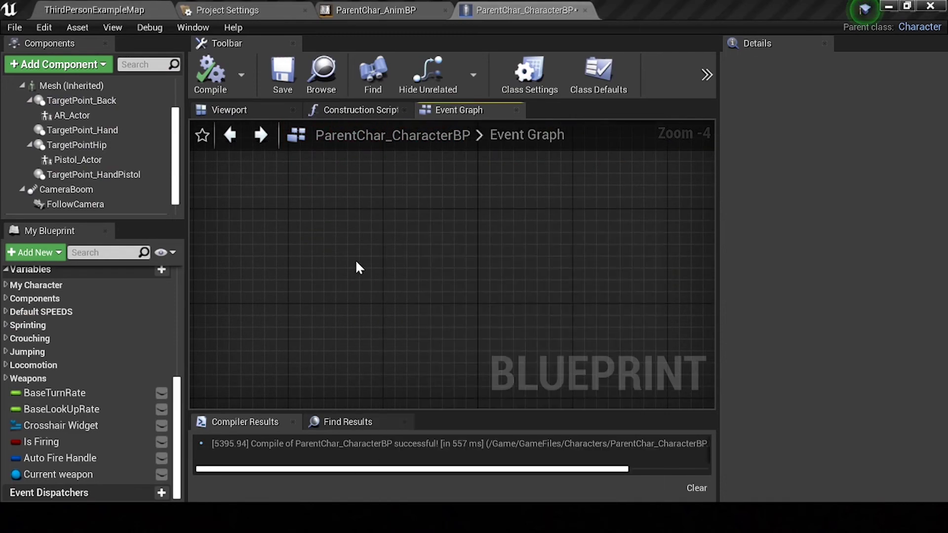
pyautogui.scroll(2, 356, 267)
# - Add a comment noting weapons are far easier to add and near-ground bullet holes now spawn
pyautogui.write('cAdding new weapons will be far more easy and dynamic now')
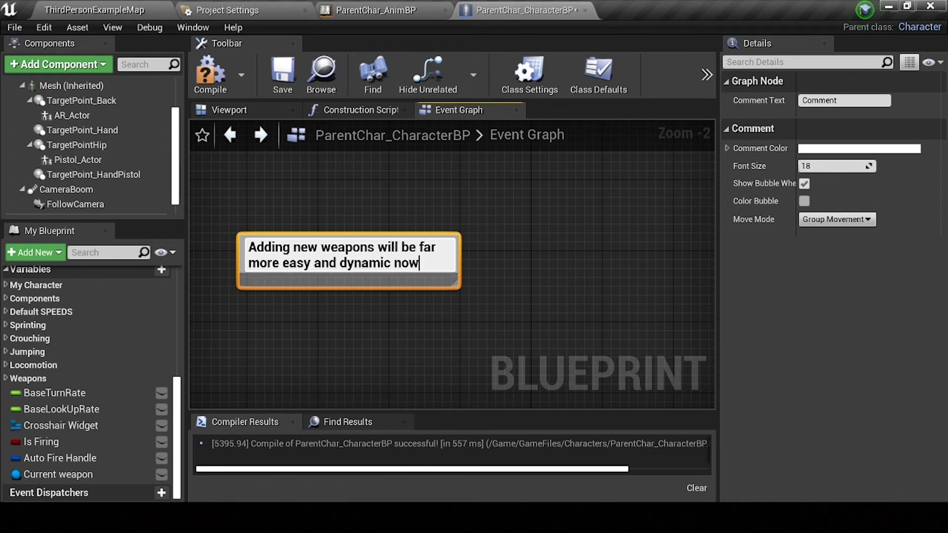
pyautogui.press('Return')
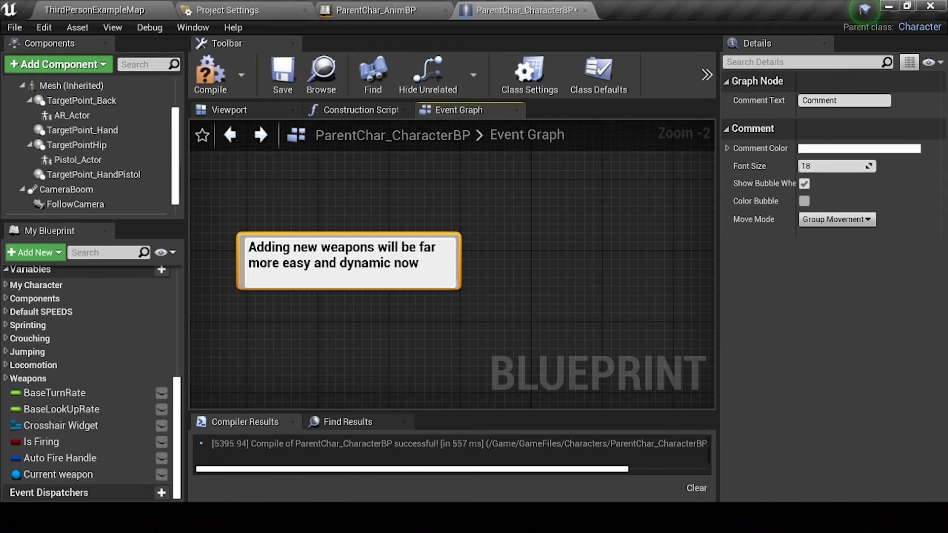
pyautogui.press('BackSpace')
pyautogui.hotkey('ctrl', 'Home')
pyautogui.write('-')
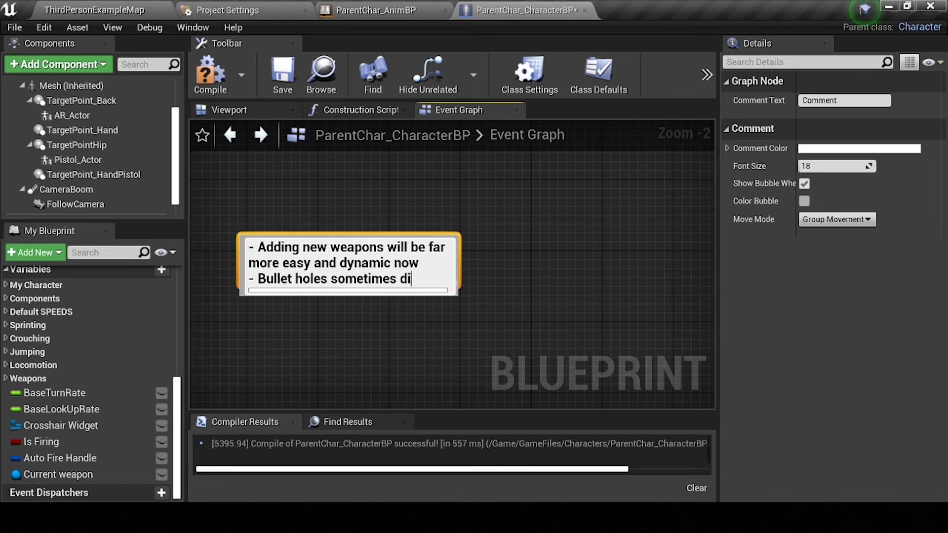
pyautogui.write('spawn if you shoot')
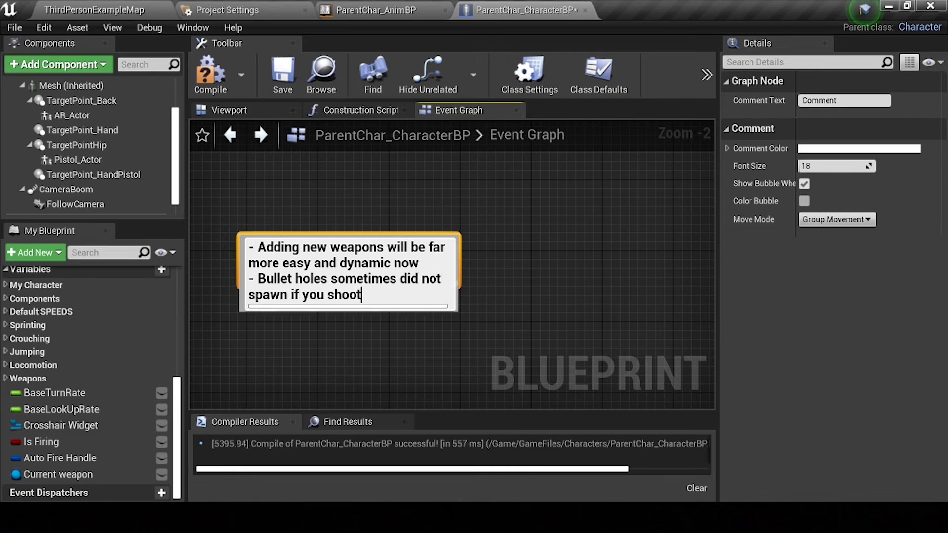
pyautogui.write(' too close to the ground, but they will now :(')
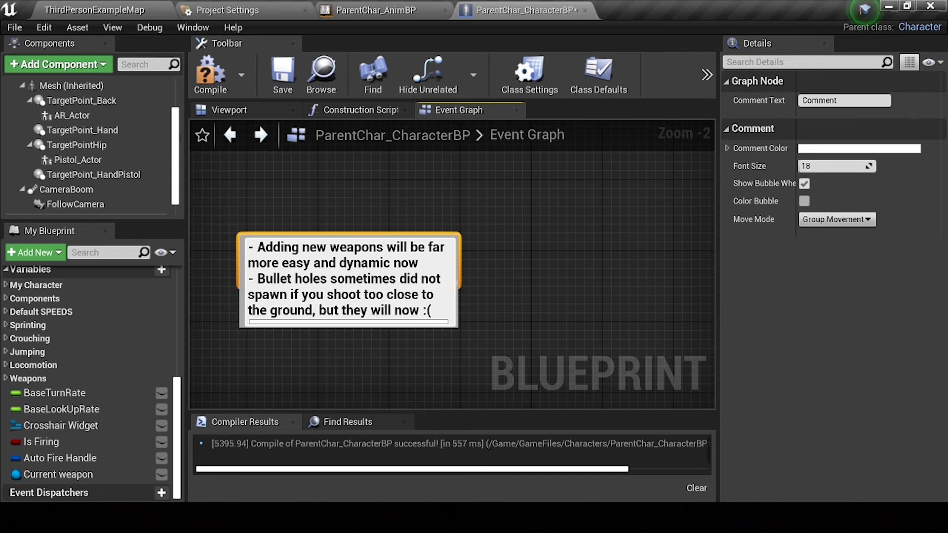
pyautogui.write('.')
pyautogui.press('Return')
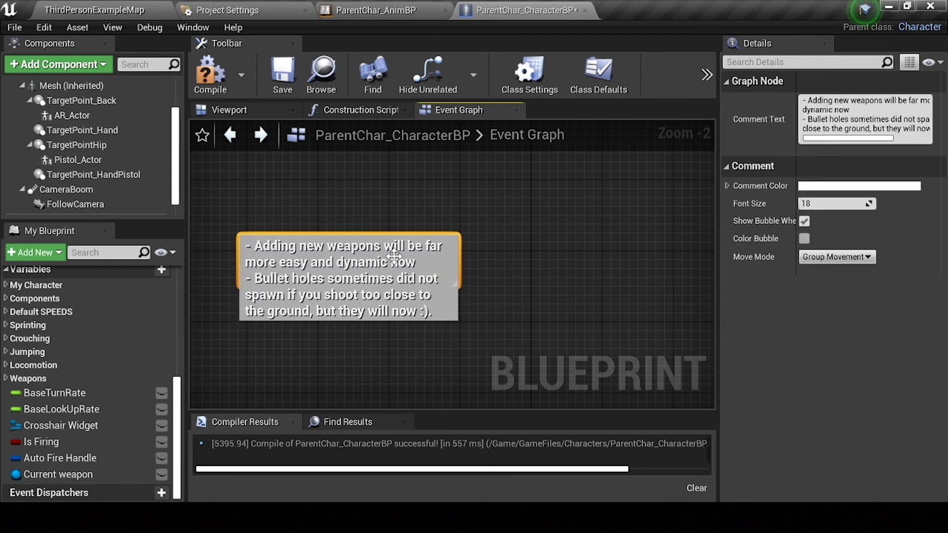
pyautogui.press('Delete')
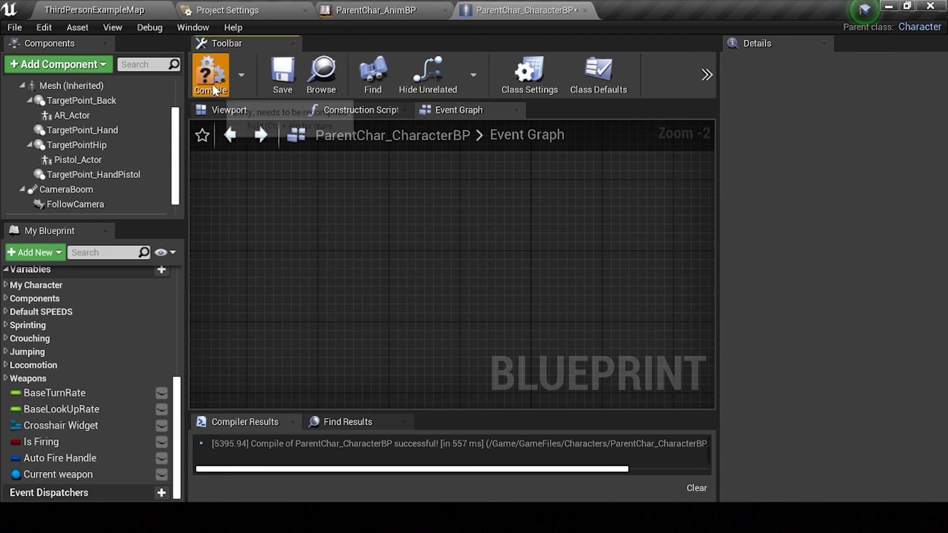
# - Save all changed assets and switch to the ThirdPersonExampleMap level
pyautogui.scroll(-3, 385, 248)
pyautogui.scroll(3, 373, 301)
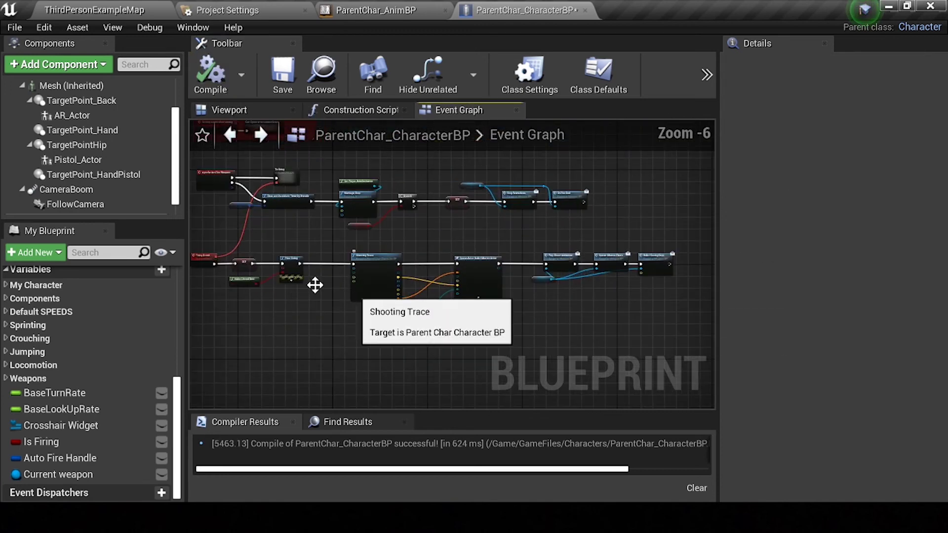
pyautogui.click(14, 27)
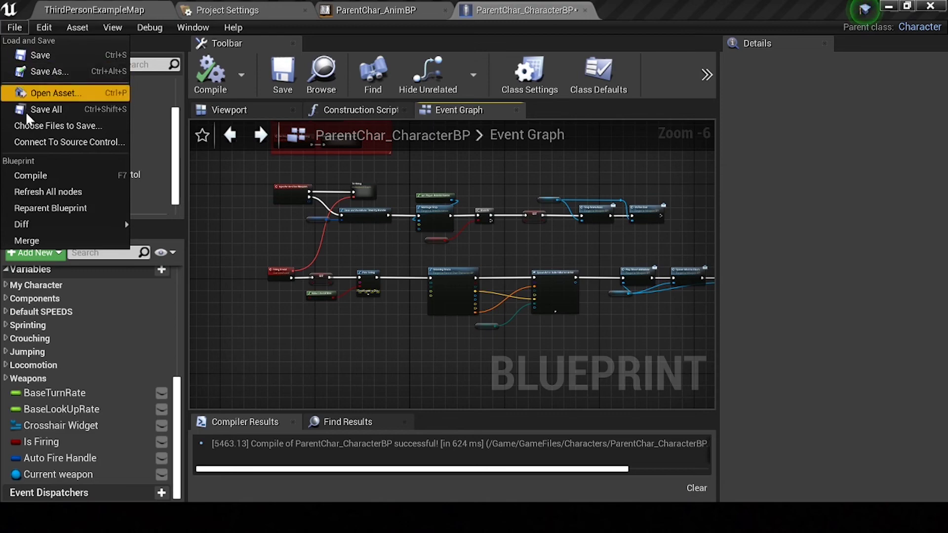
pyautogui.click(30, 56)
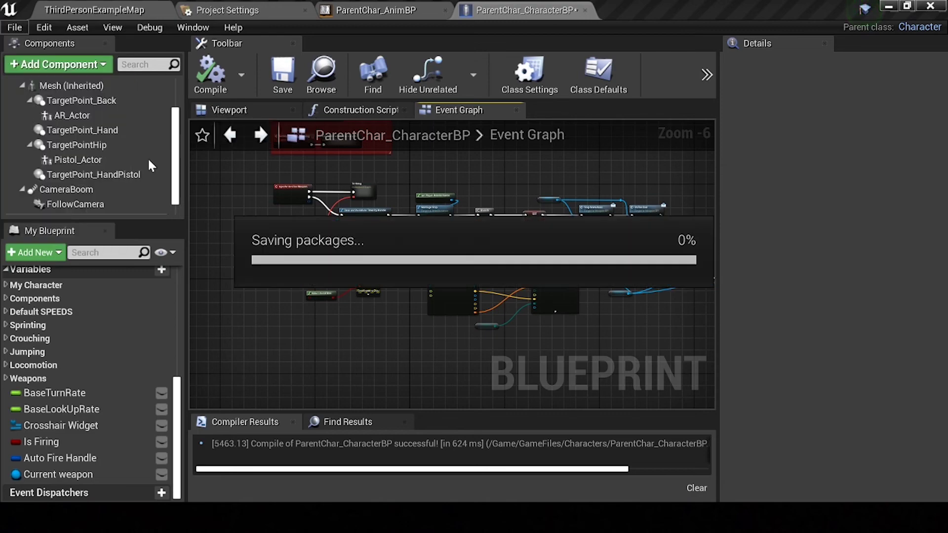
pyautogui.click(142, 7)
pyautogui.click(537, 6)
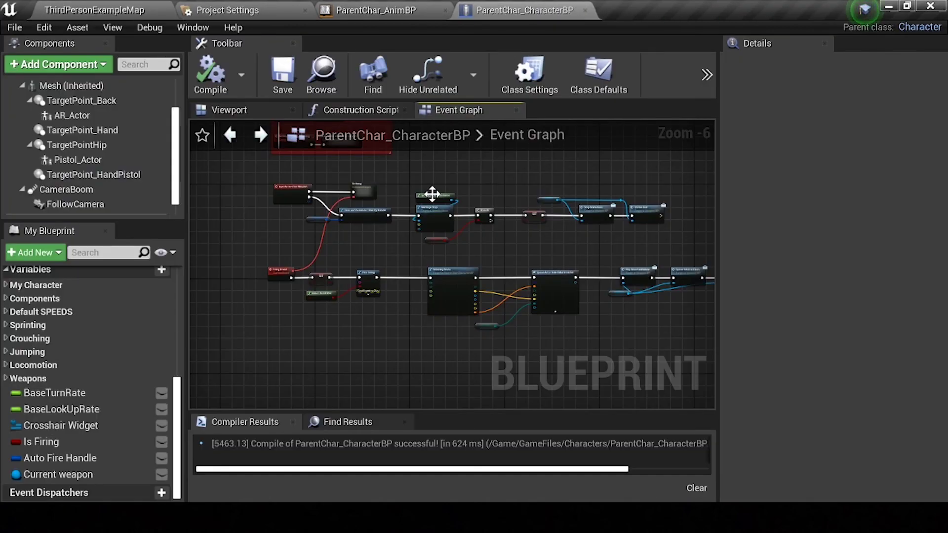
pyautogui.scroll(-2, 481, 312)
pyautogui.moveTo(482, 312); pyautogui.dragTo(450, 272, button='right')
pyautogui.click(147, 7)
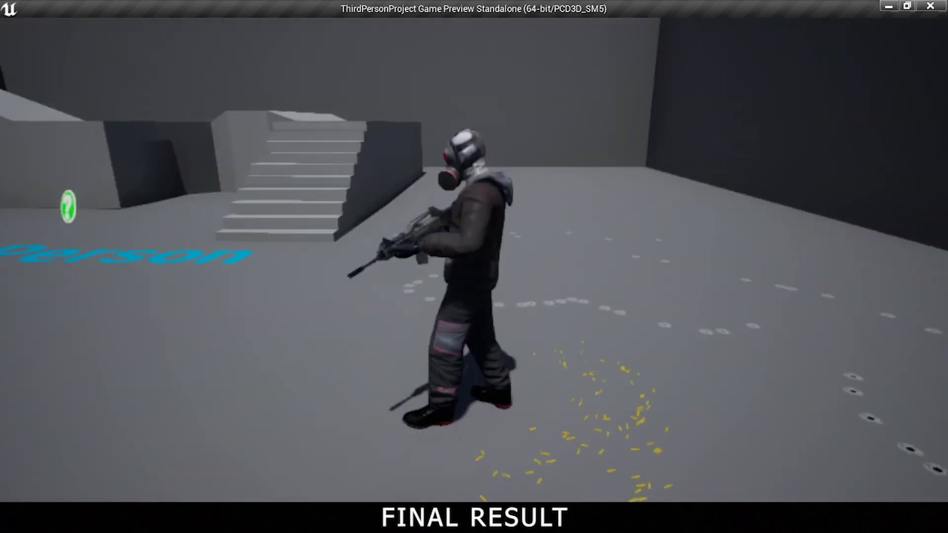
# - Start a new play session in a maximized window and fire at the back wall
pyautogui.press('Escape')
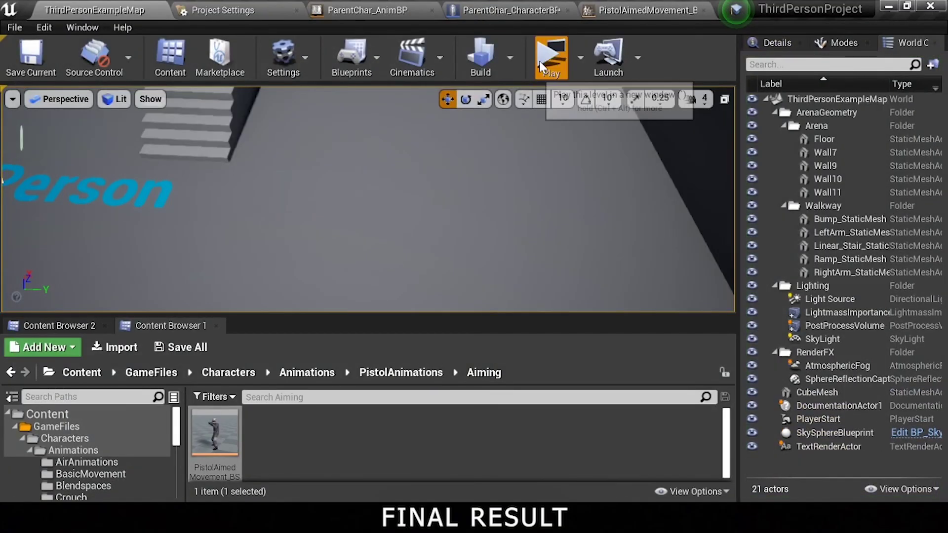
pyautogui.click(539, 58)
pyautogui.doubleClick(558, 78)
pyautogui.press('Tab')
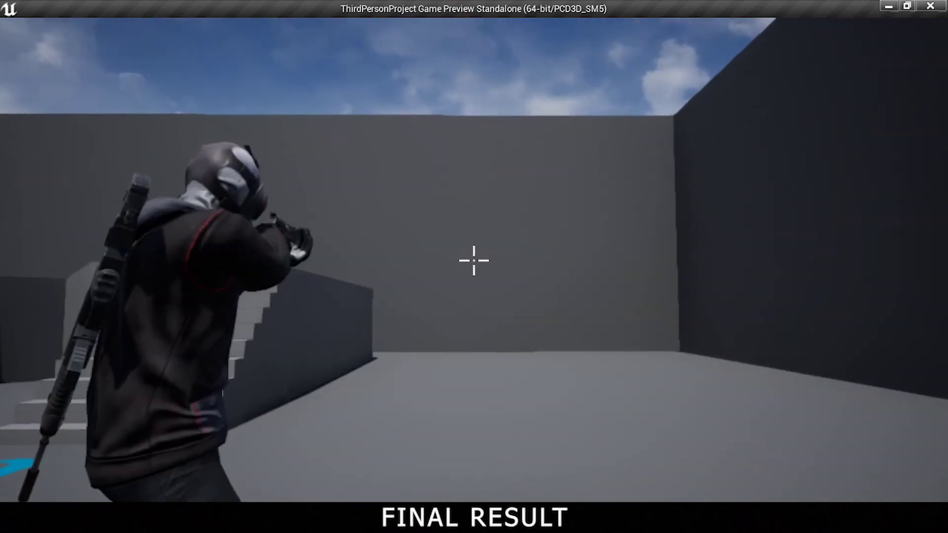
pyautogui.click(473, 260)
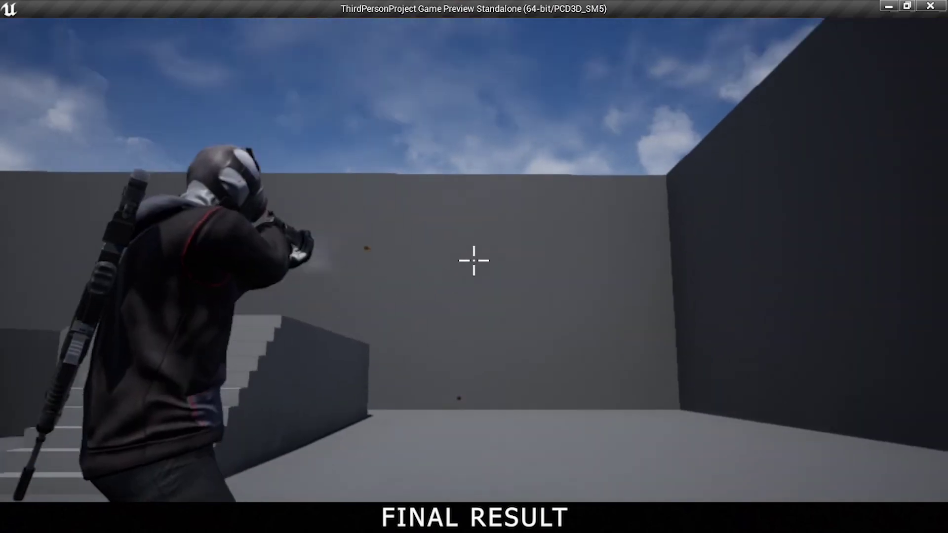
pyautogui.click(474, 260)
# - Fire into the floor near the character, toward the stairs and at the back wall
pyautogui.click(474, 260)
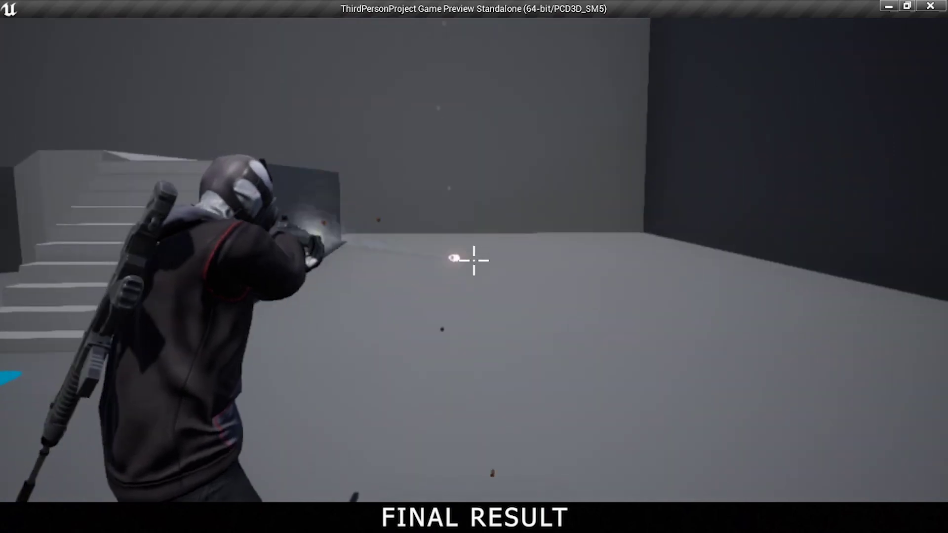
pyautogui.click(474, 260)
pyautogui.click(473, 261)
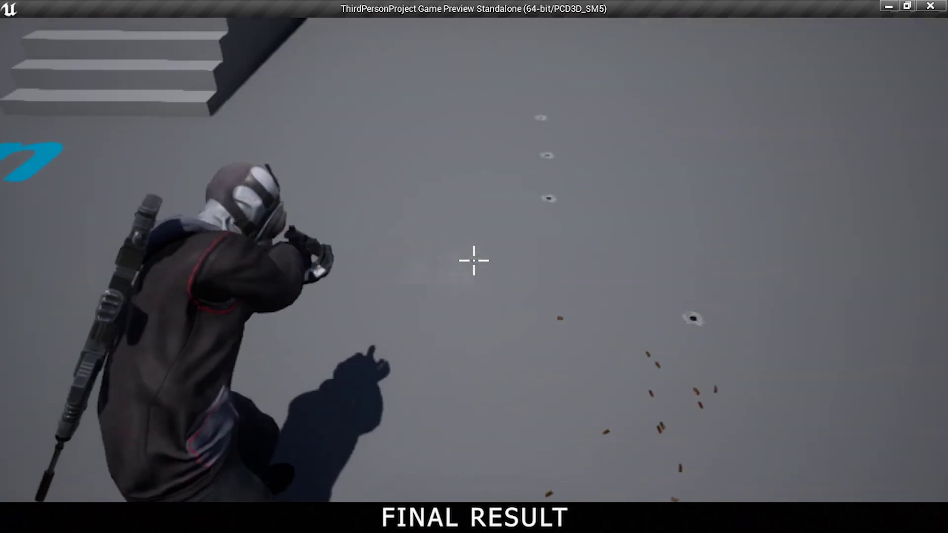
pyautogui.click(473, 261)
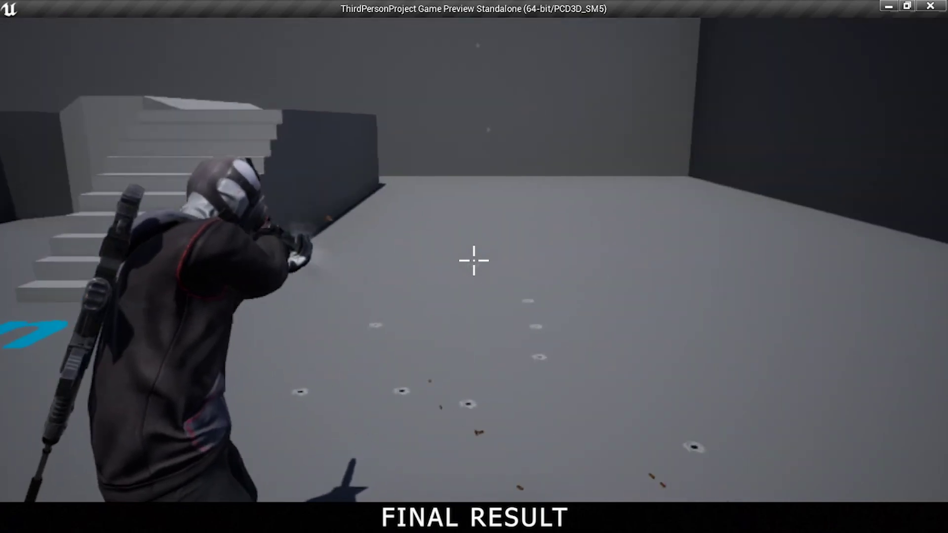
pyautogui.click(474, 260)
pyautogui.click(474, 260)
pyautogui.click(473, 260)
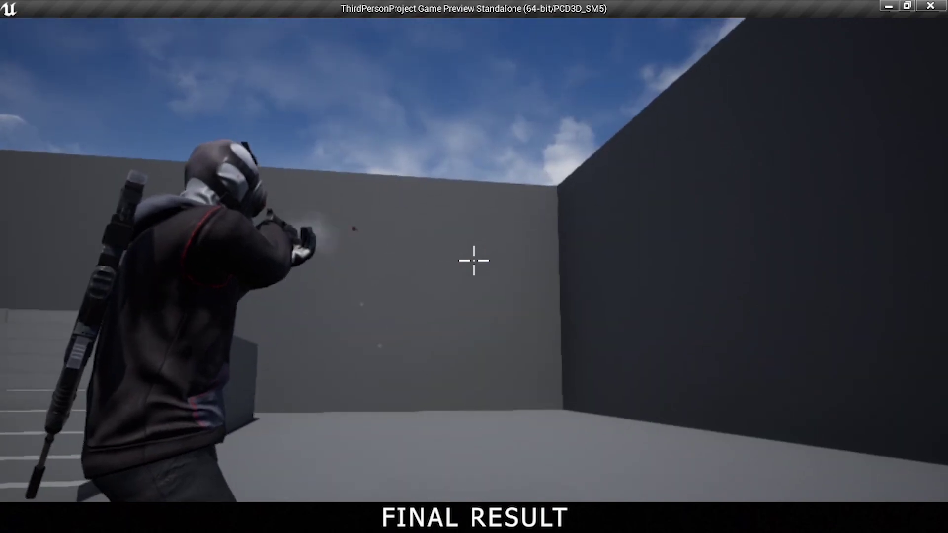
pyautogui.click(474, 260)
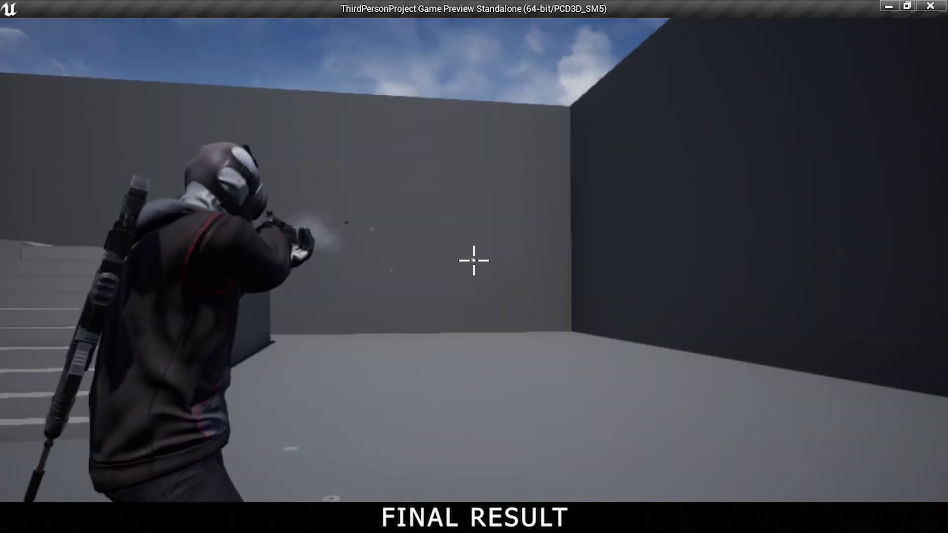
pyautogui.click(473, 260)
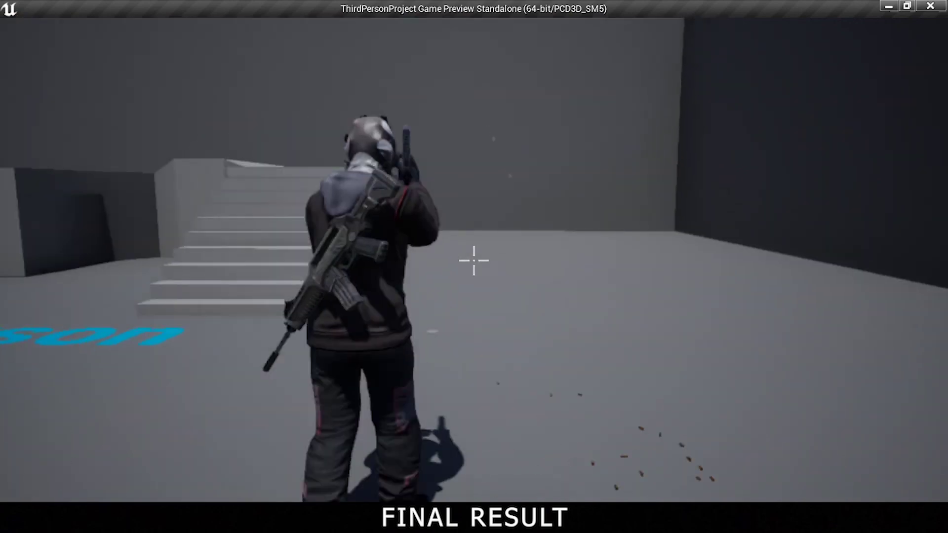